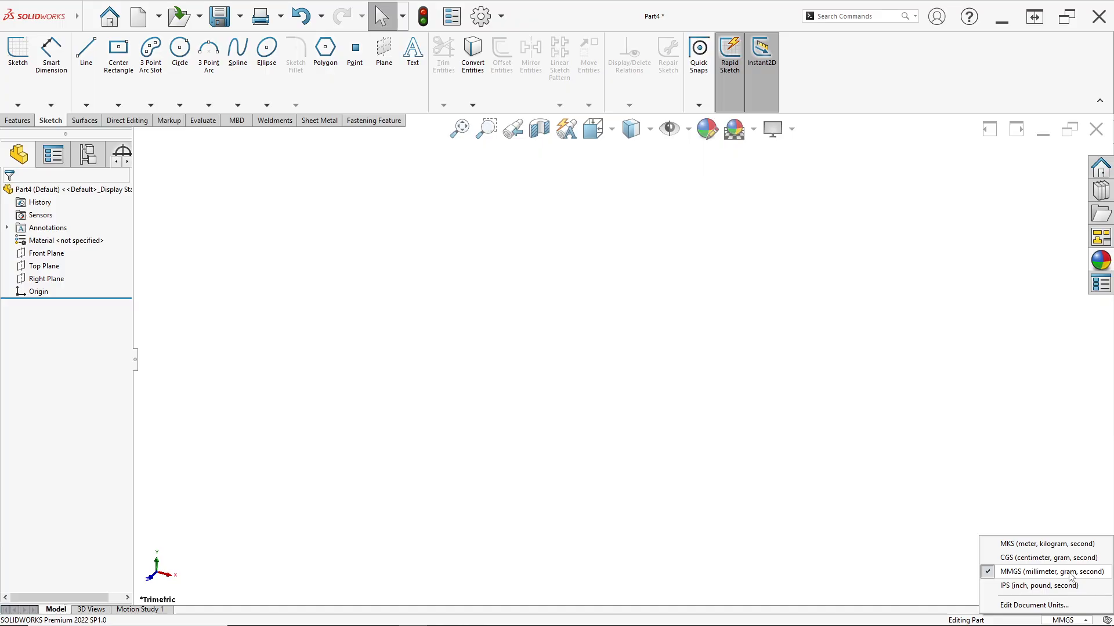
Consult the reference drawing 13 Des.jpg and start a sketch on the Top Plane
{"action": "left_click", "coordinate": [447, 424]}
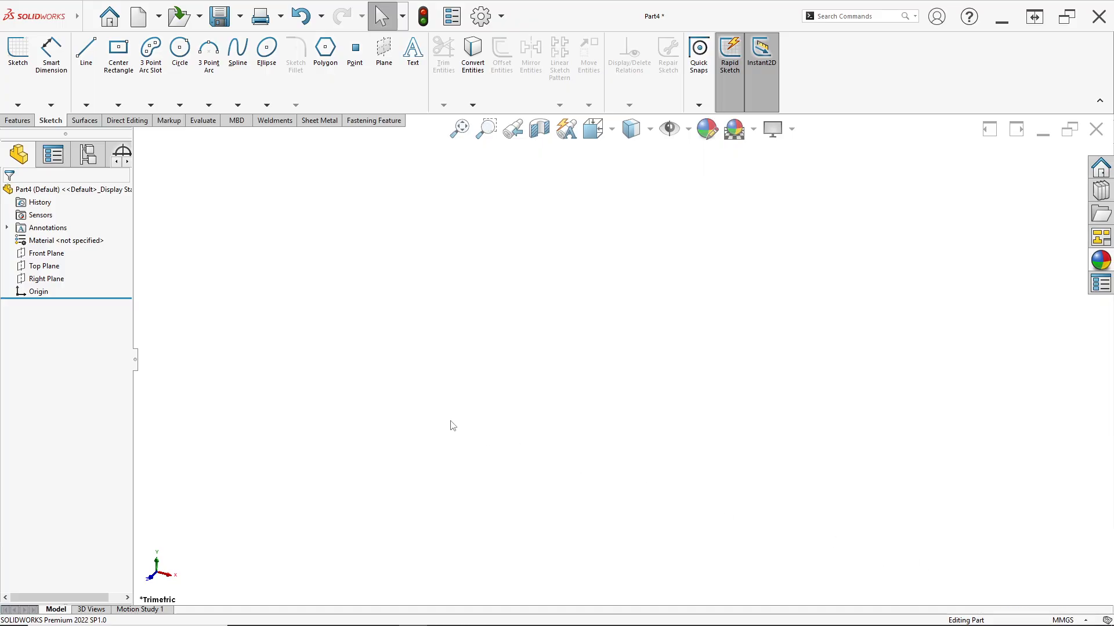
{"action": "key", "text": "alt+Tab"}
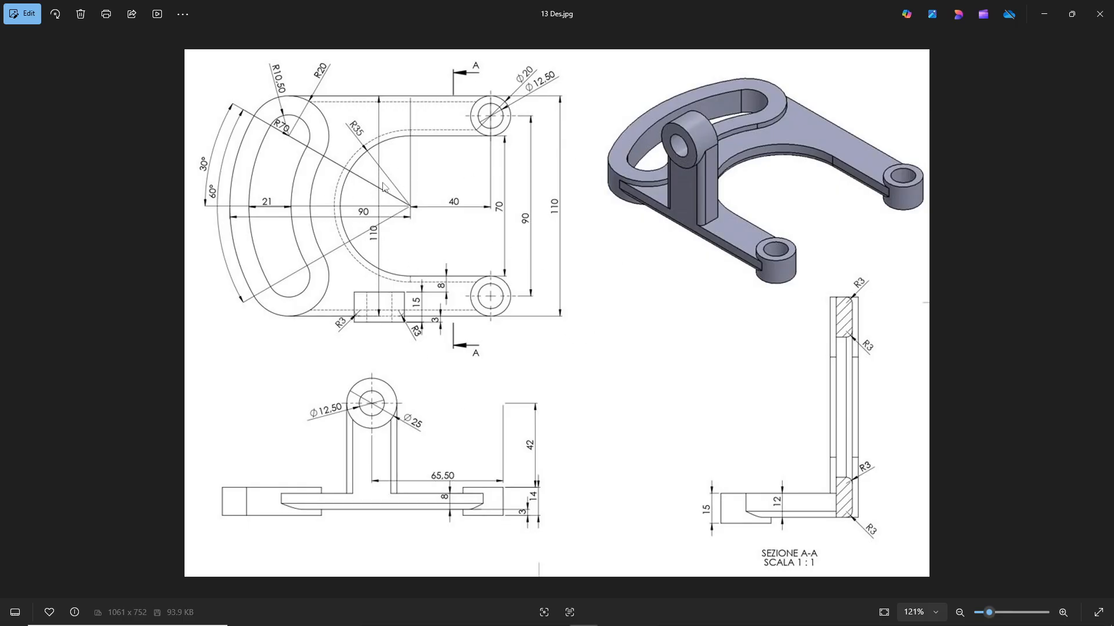
{"action": "key", "text": "alt+Tab"}
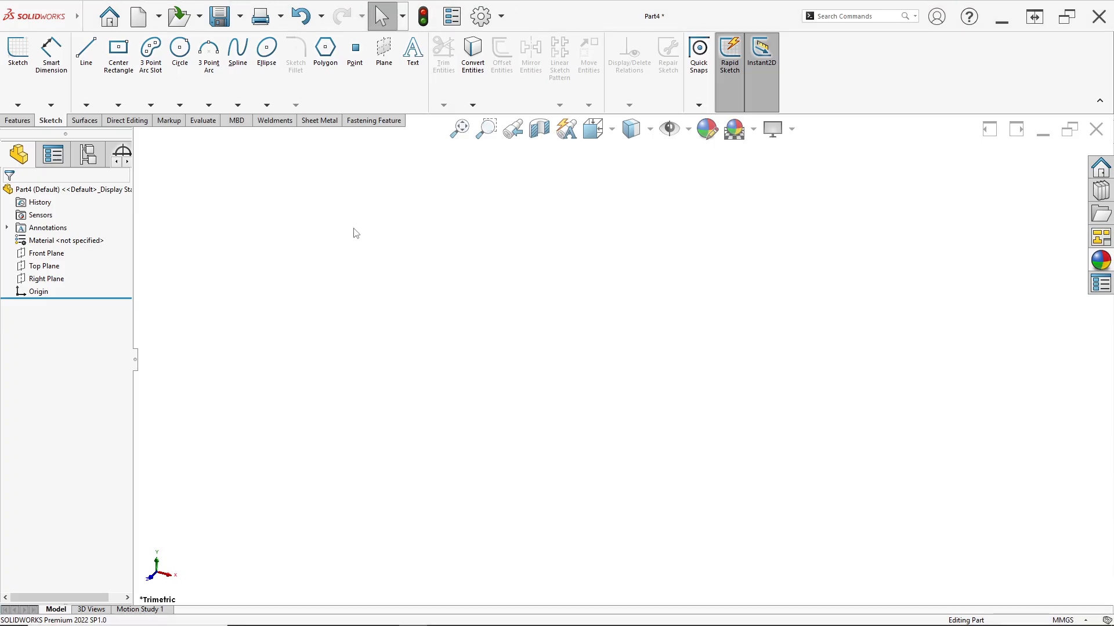
{"action": "right_click", "coordinate": [42, 261]}
{"action": "left_click", "coordinate": [46, 250]}
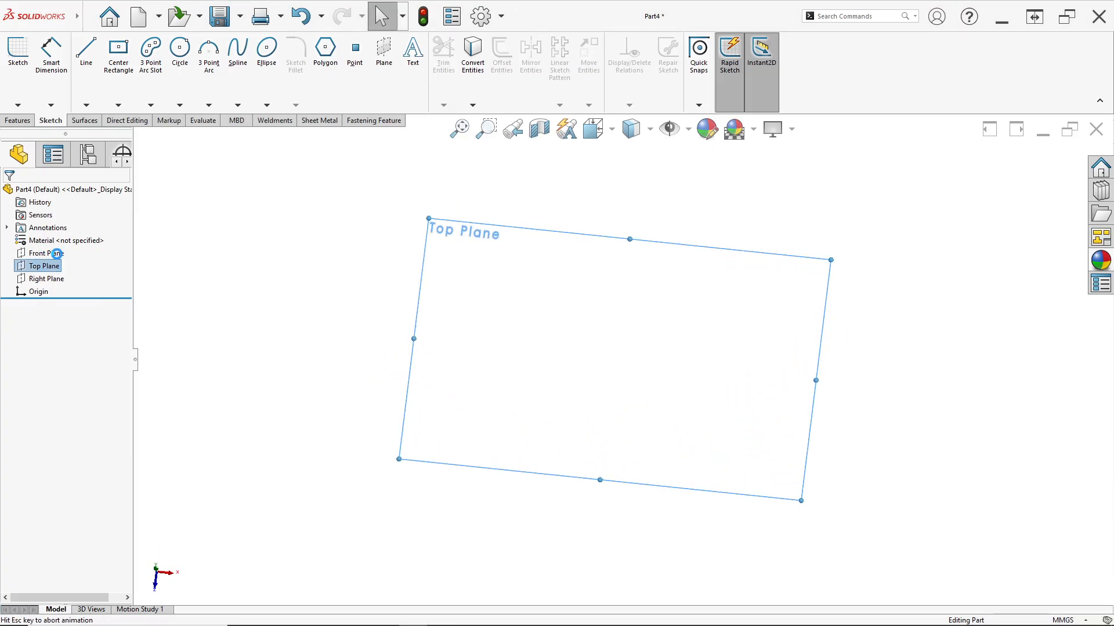
Check the reference drawing and sketch a circle about 153 mm in diameter centred on the origin
{"action": "key", "text": "alt+Tab"}
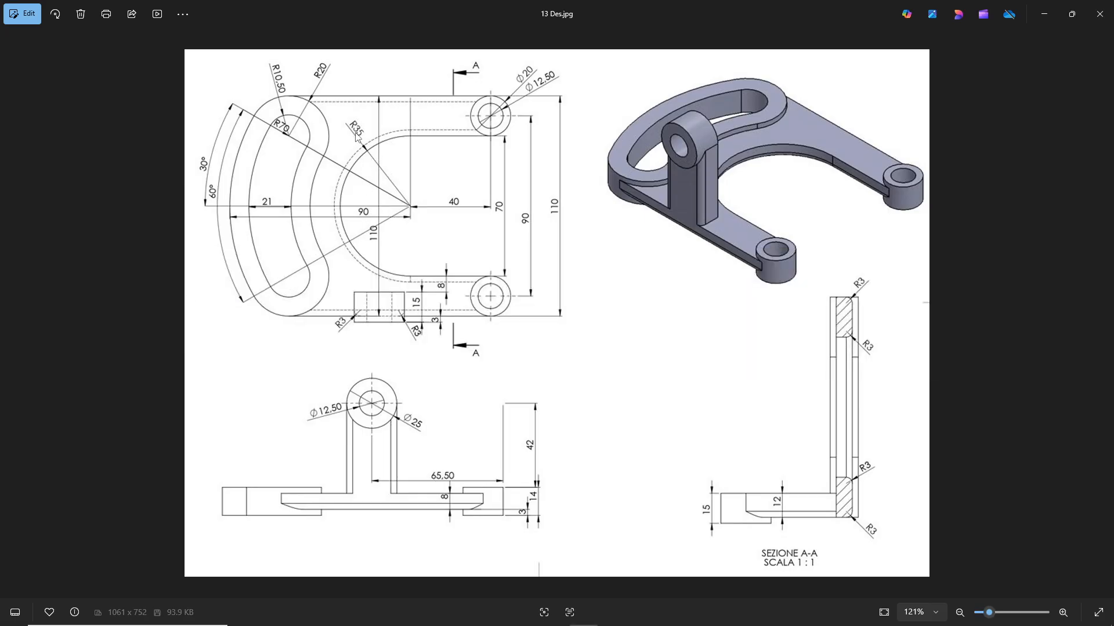
{"action": "key", "text": "alt+Tab"}
{"action": "left_click", "coordinate": [180, 50]}
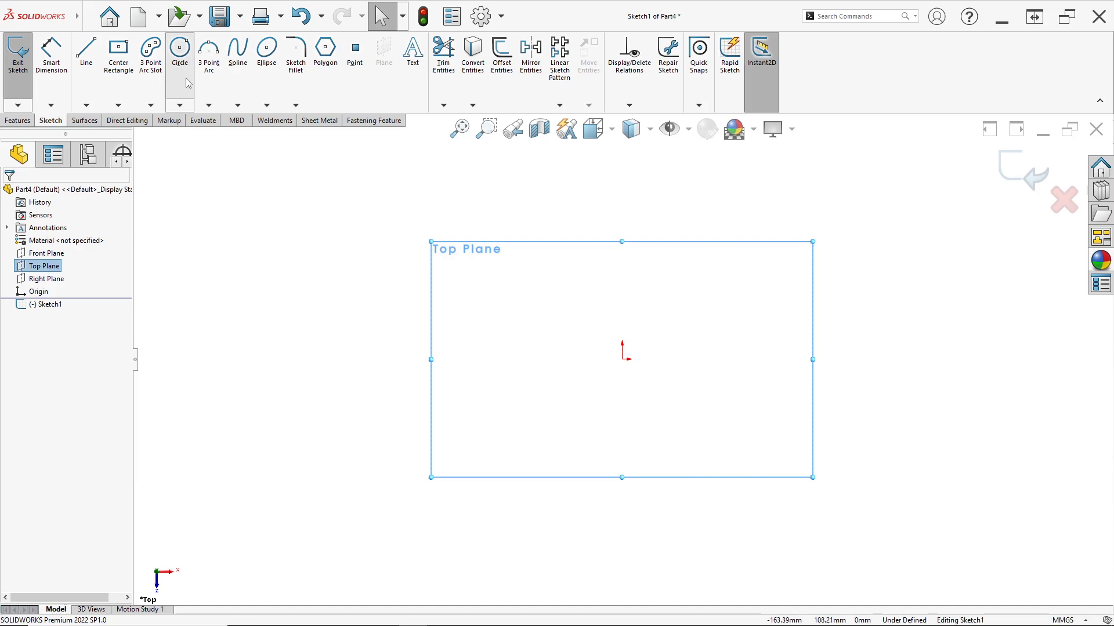
{"action": "left_click", "coordinate": [622, 359]}
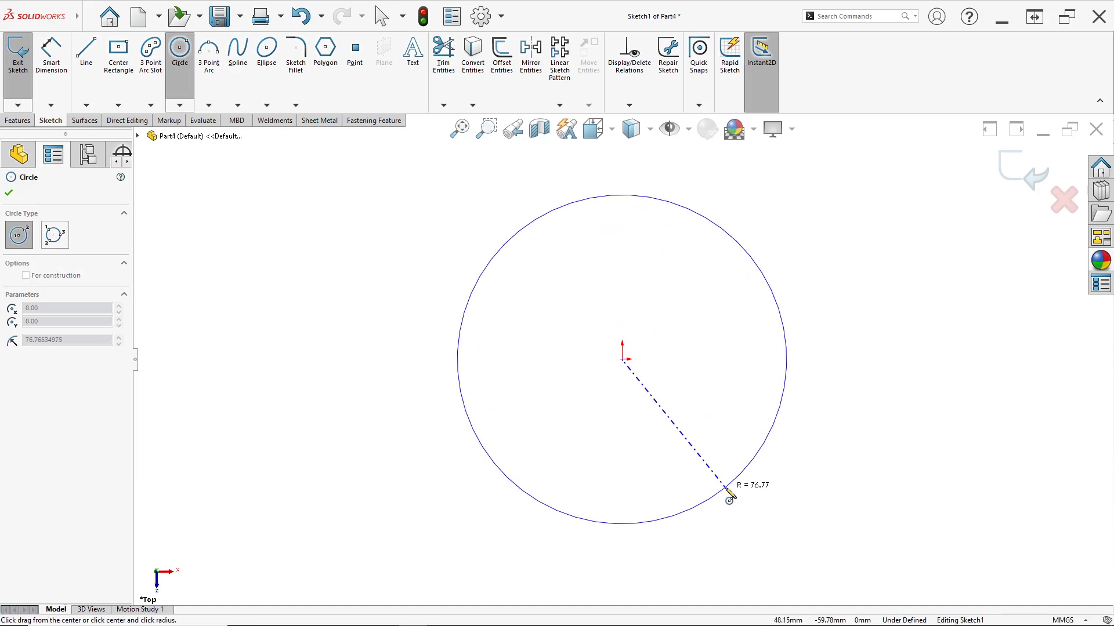
{"action": "left_click", "coordinate": [727, 485]}
Dimension the circle's diameter at 70 mm
{"action": "left_click", "coordinate": [64, 70]}
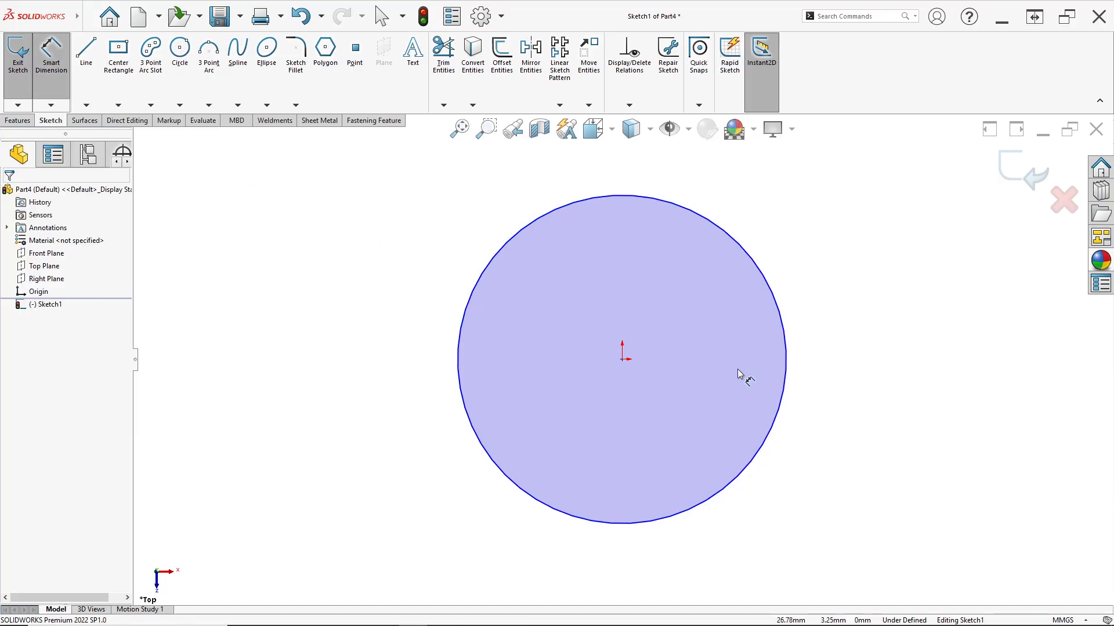
{"action": "left_click", "coordinate": [788, 387]}
{"action": "left_click", "coordinate": [871, 405]}
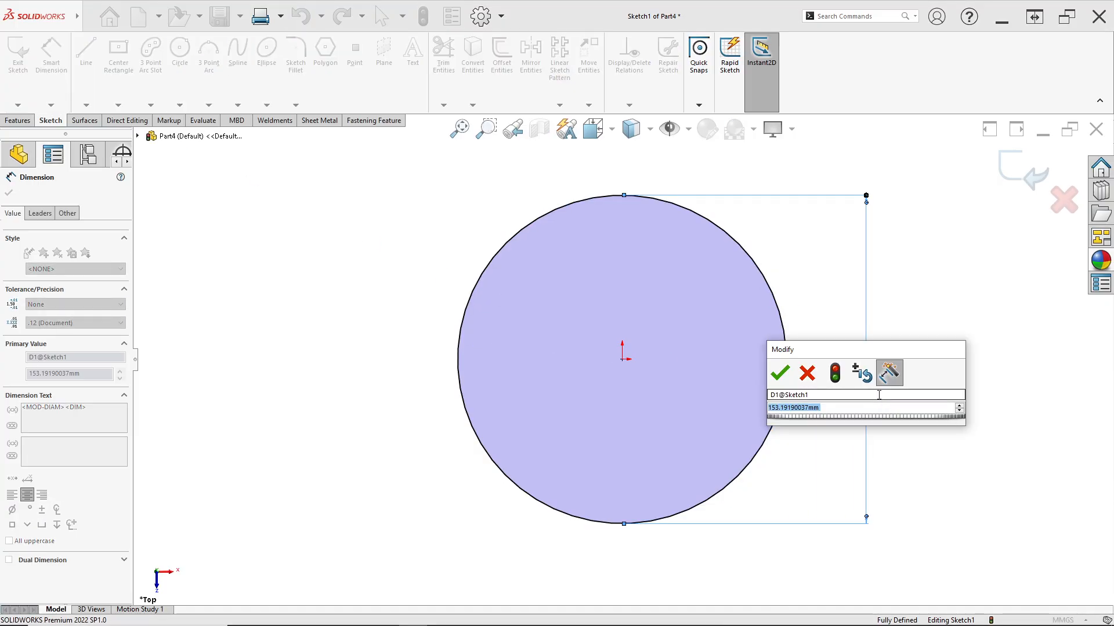
{"action": "type", "text": "70"}
{"action": "key", "text": "Return"}
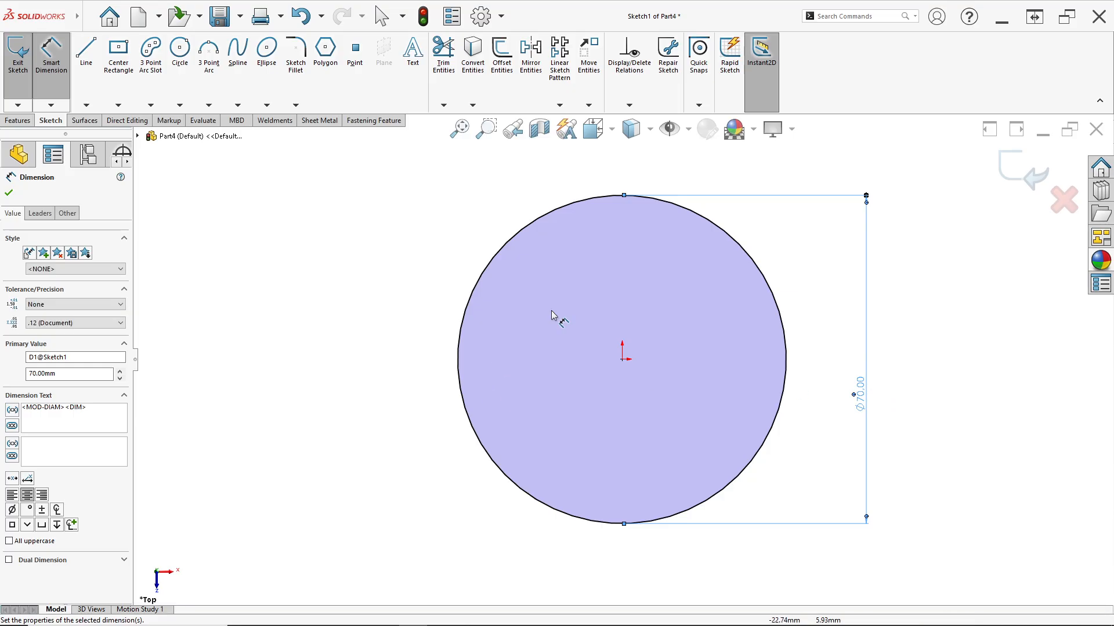
{"action": "scroll", "coordinate": [597, 377], "scroll_direction": "up", "scroll_amount": 2}
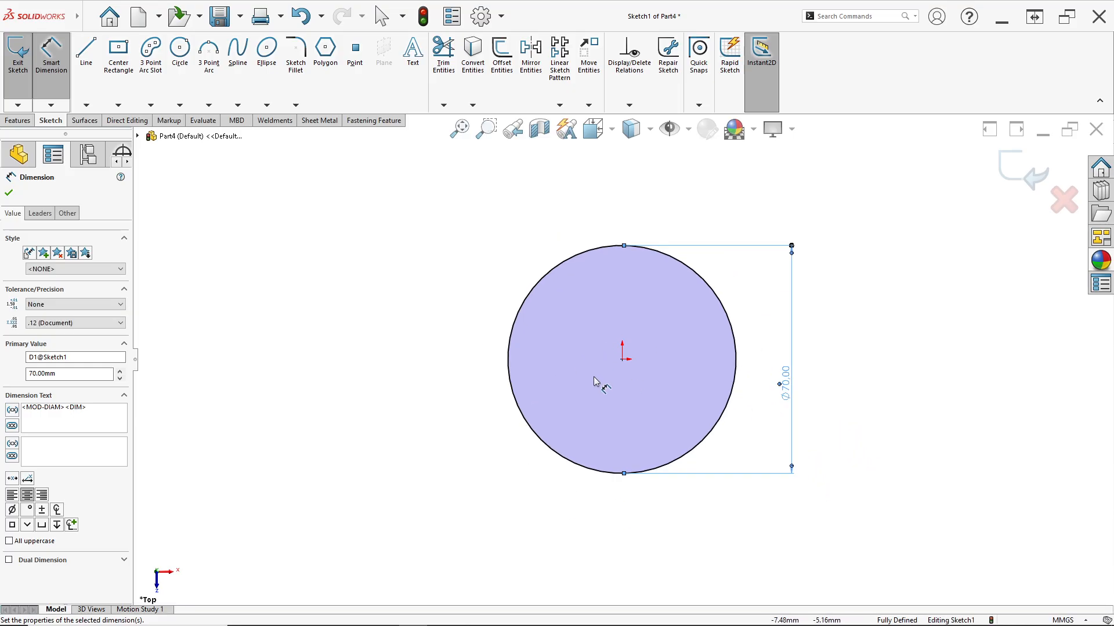
{"action": "scroll", "coordinate": [548, 388], "scroll_direction": "down", "scroll_amount": 1}
Check the drawing and sketch a 3 Point Arc Slot left of the circle, about 61 mm centreline radius and about 41 mm wide
{"action": "key", "text": "alt+Tab"}
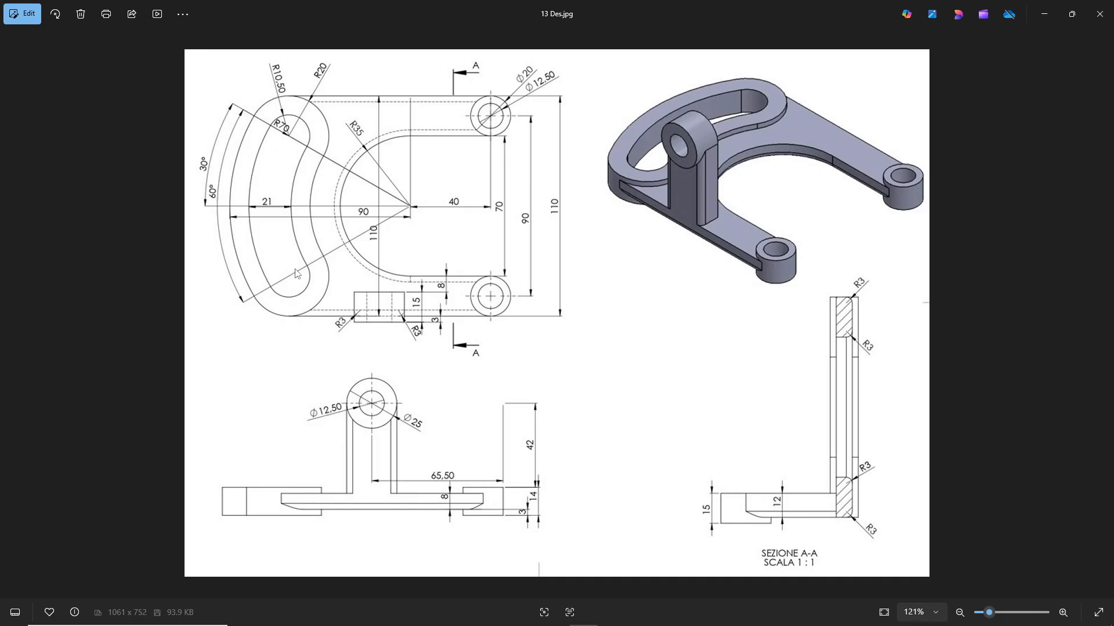
{"action": "key", "text": "alt+Tab"}
{"action": "left_click", "coordinate": [151, 105]}
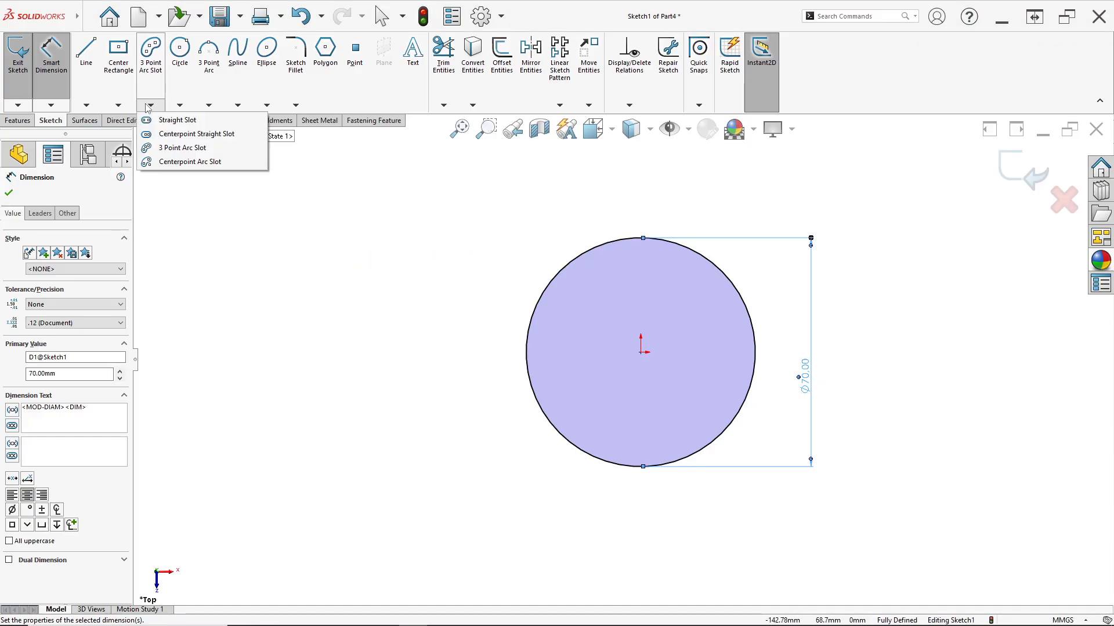
{"action": "left_click", "coordinate": [174, 148]}
{"action": "key", "text": "z"}
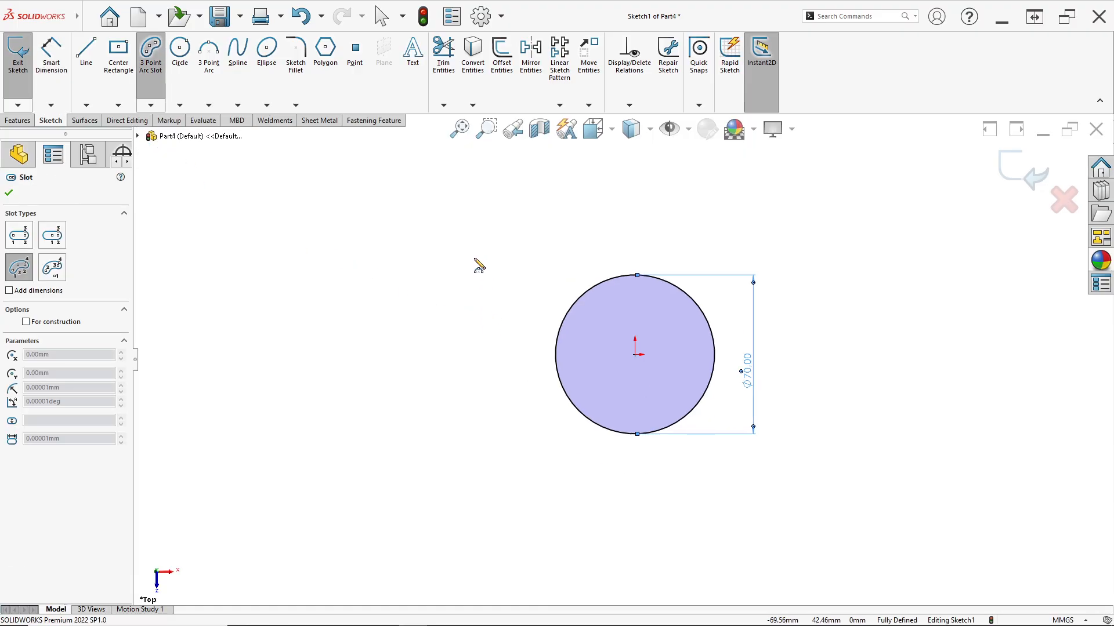
{"action": "left_click", "coordinate": [485, 243]}
{"action": "left_click", "coordinate": [463, 449]}
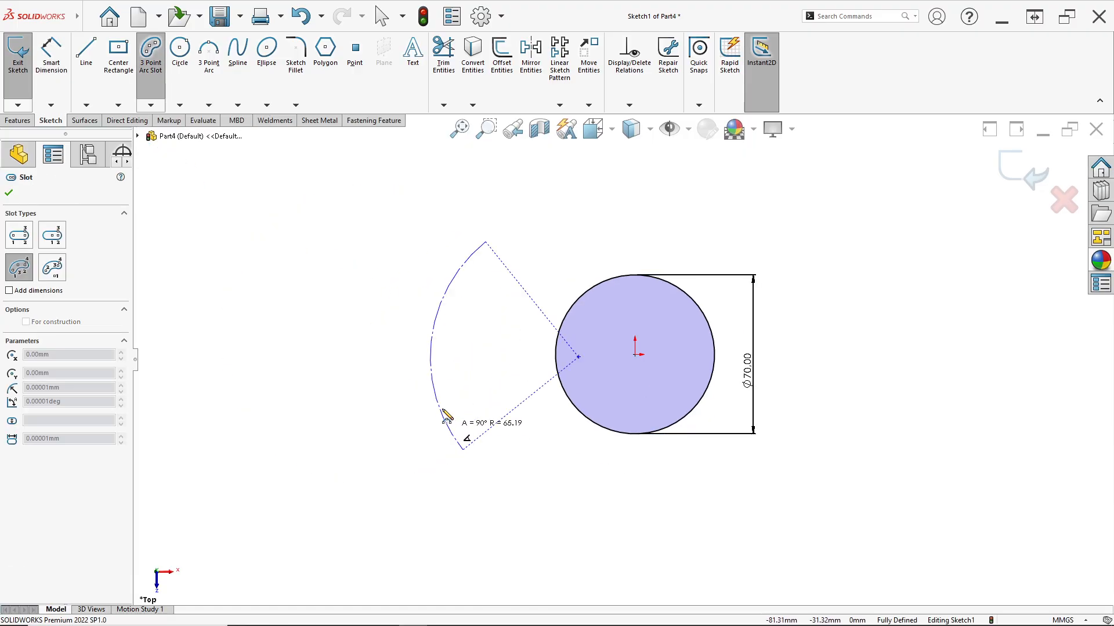
{"action": "left_click", "coordinate": [429, 374]}
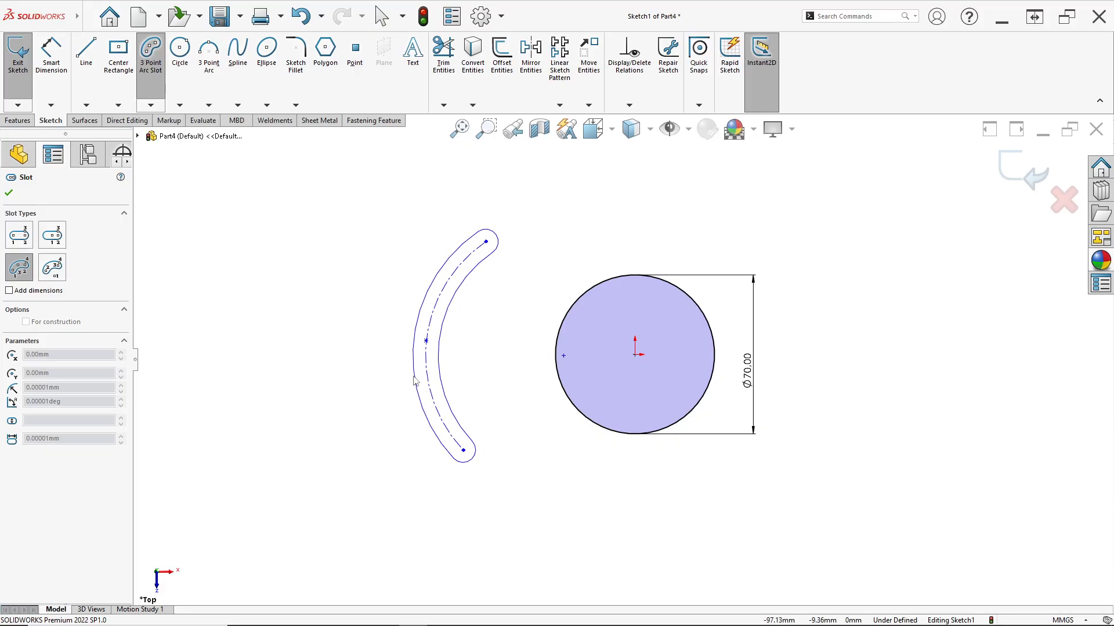
{"action": "left_click", "coordinate": [378, 371]}
{"action": "scroll", "coordinate": [464, 366], "scroll_direction": "down", "scroll_amount": 3}
{"action": "key", "text": "Escape"}
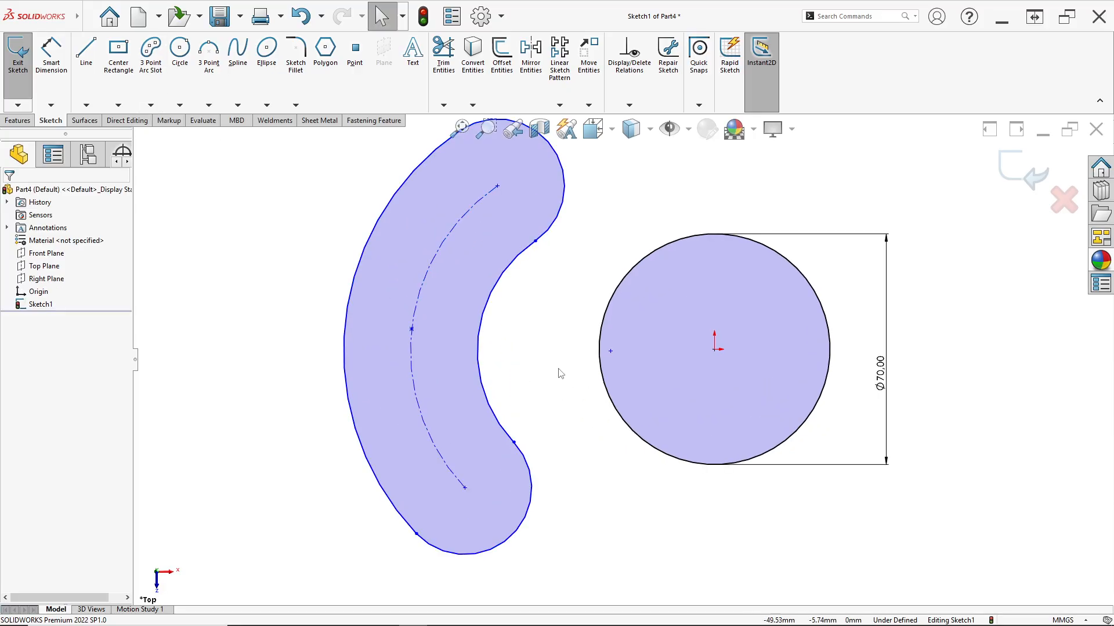
Add Horizontal relations from the origin to the slot's arc centre and to the midpoint of its centreline arc
{"action": "left_click", "coordinate": [610, 351]}
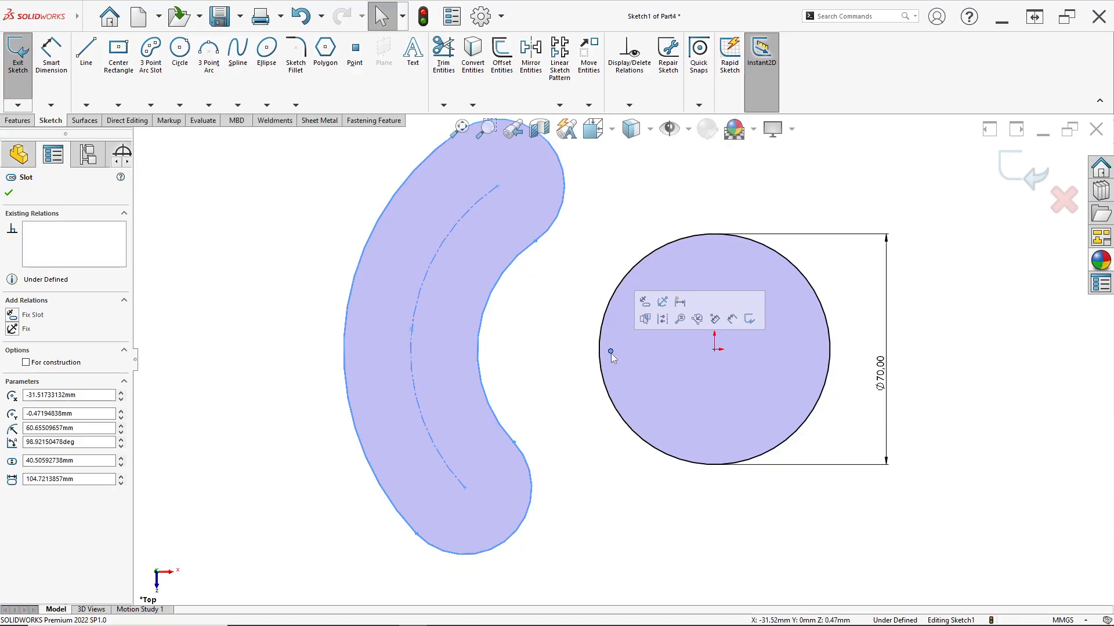
{"action": "left_click", "coordinate": [715, 350], "text": "ctrl"}
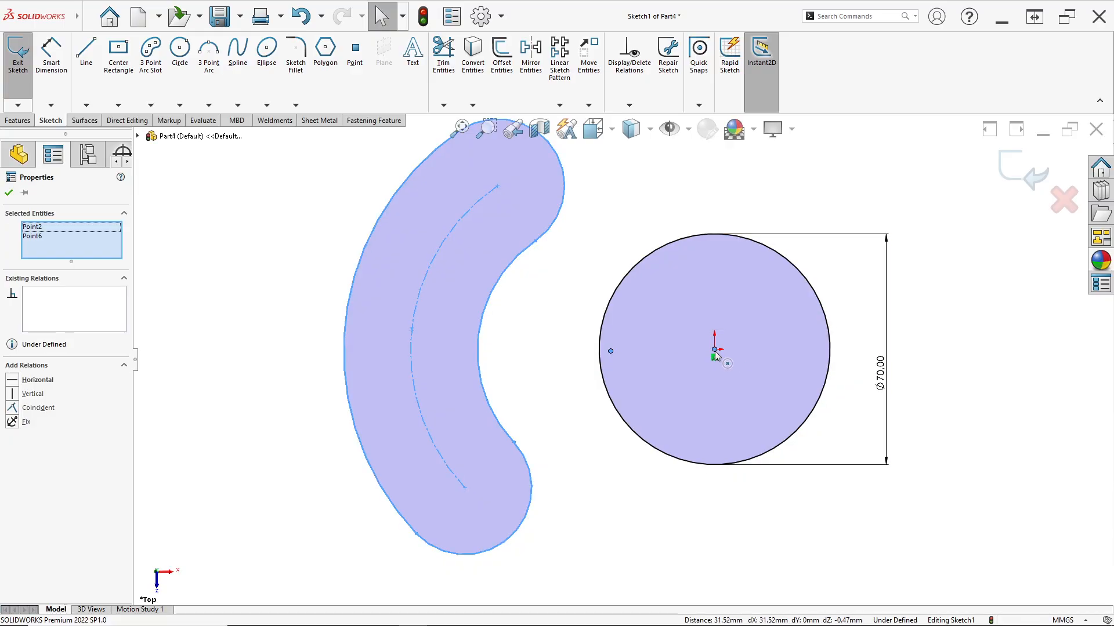
{"action": "left_click", "coordinate": [750, 300]}
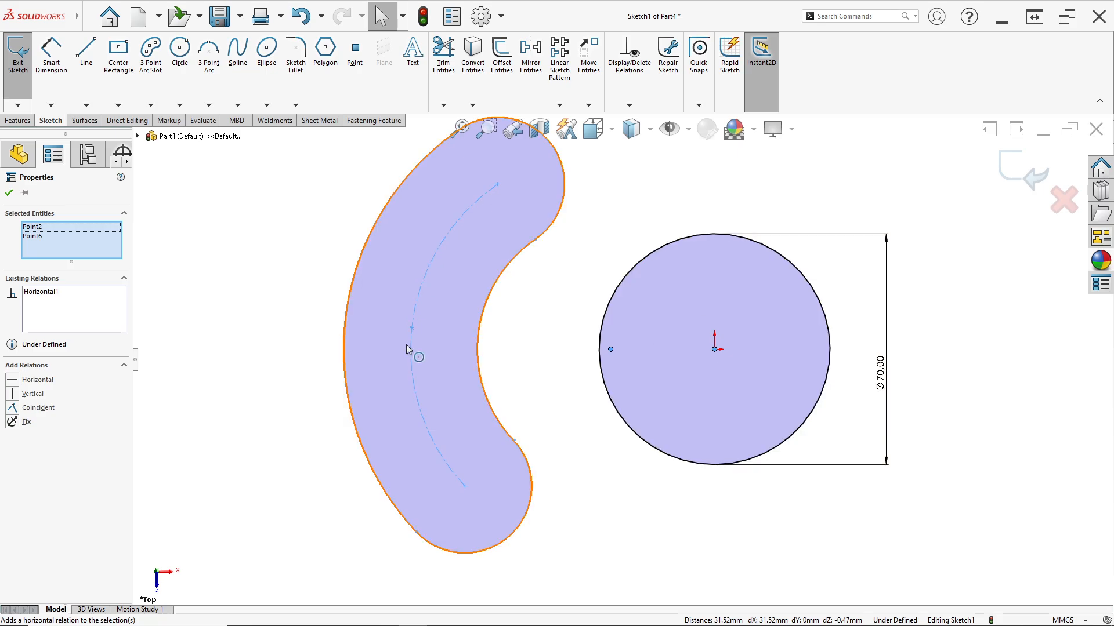
{"action": "left_click", "coordinate": [494, 343]}
{"action": "left_click", "coordinate": [413, 336]}
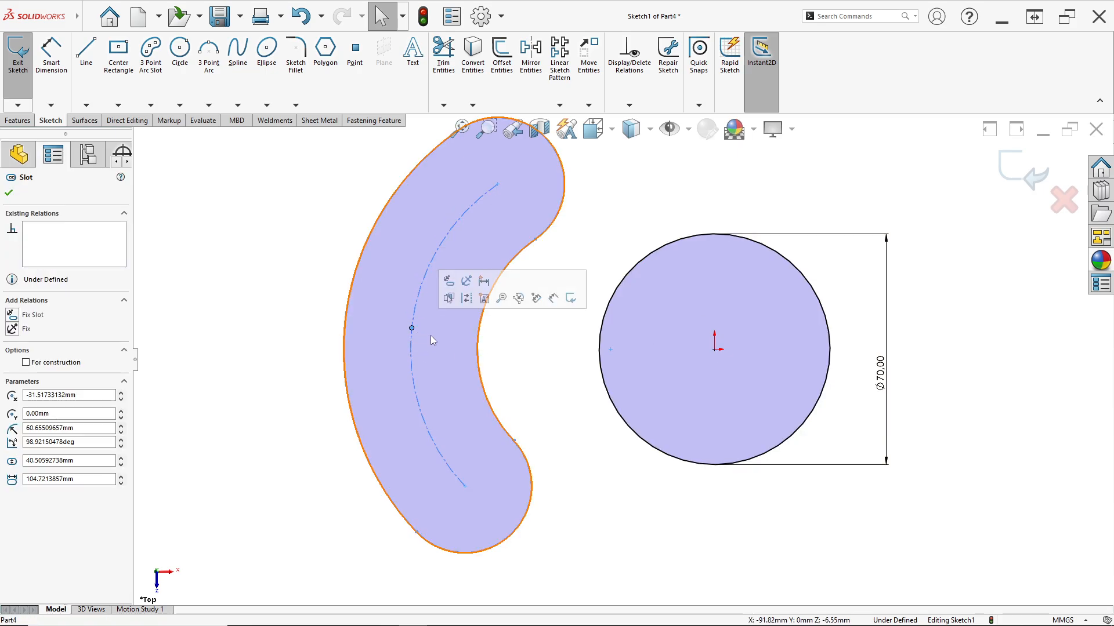
{"action": "left_click", "coordinate": [717, 350], "text": "ctrl"}
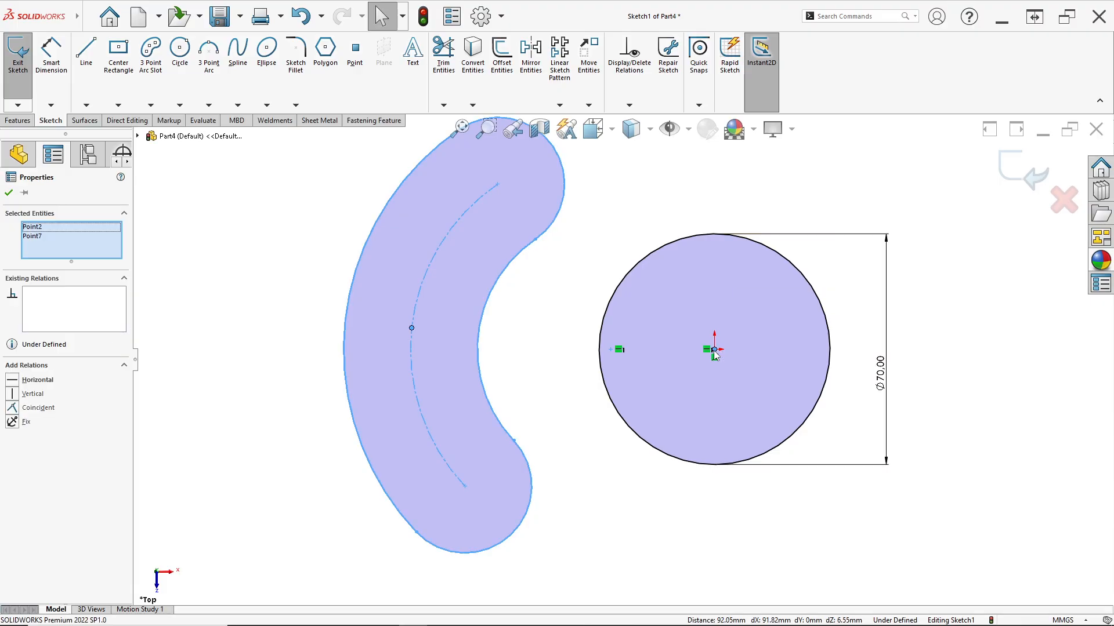
{"action": "left_click", "coordinate": [748, 300]}
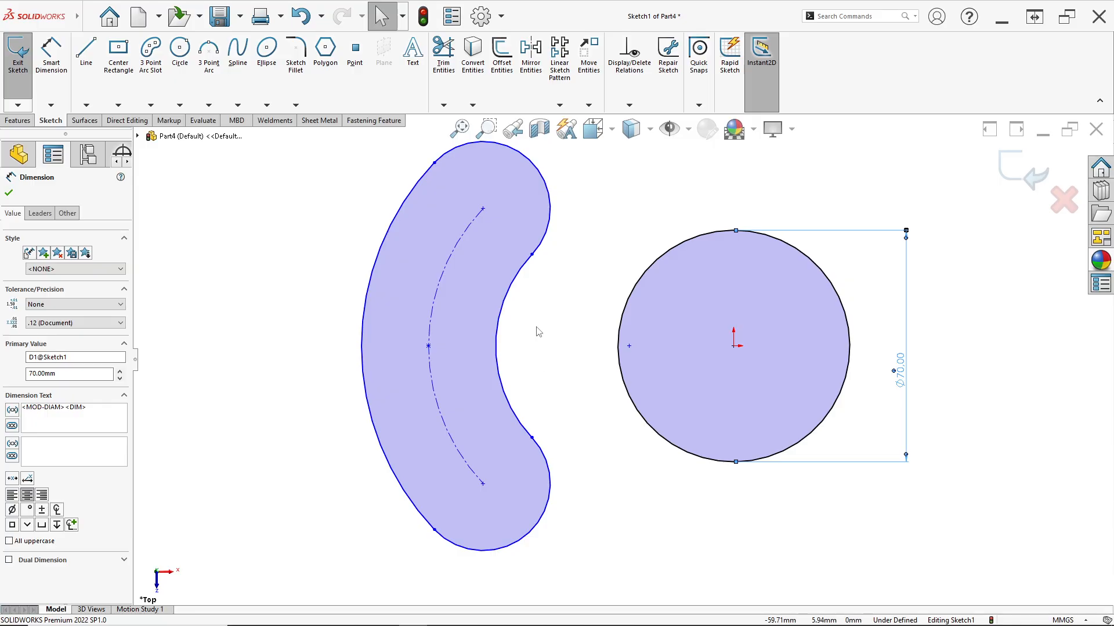
Draw construction centerlines from the slot centreline's midpoint to the origin and from the origin to the slot's upper end centre
{"action": "left_click", "coordinate": [86, 105]}
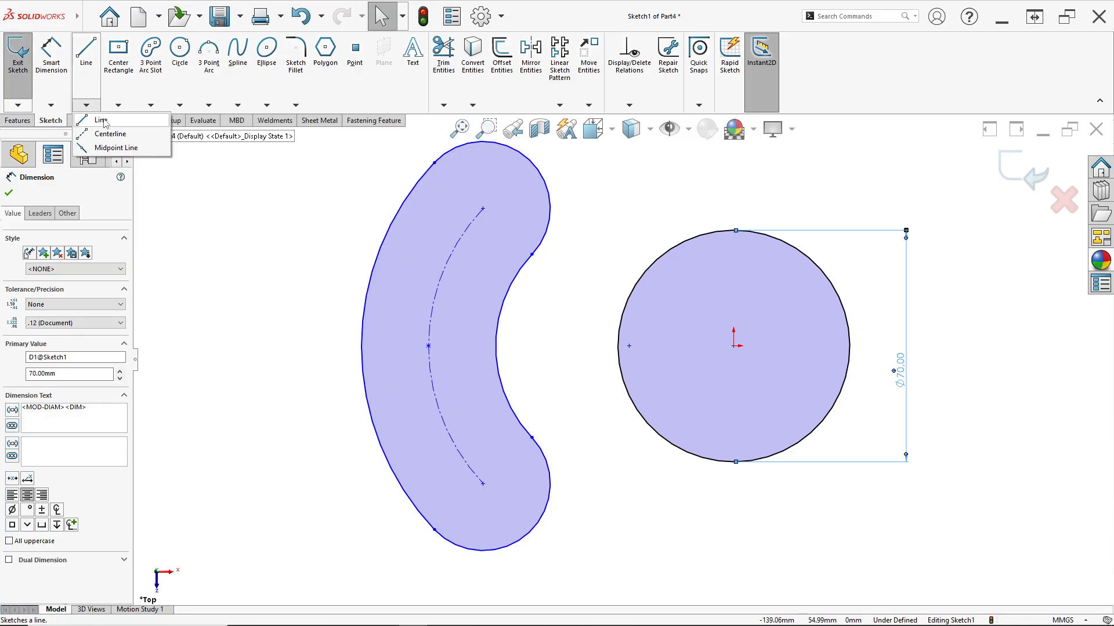
{"action": "left_click", "coordinate": [110, 134]}
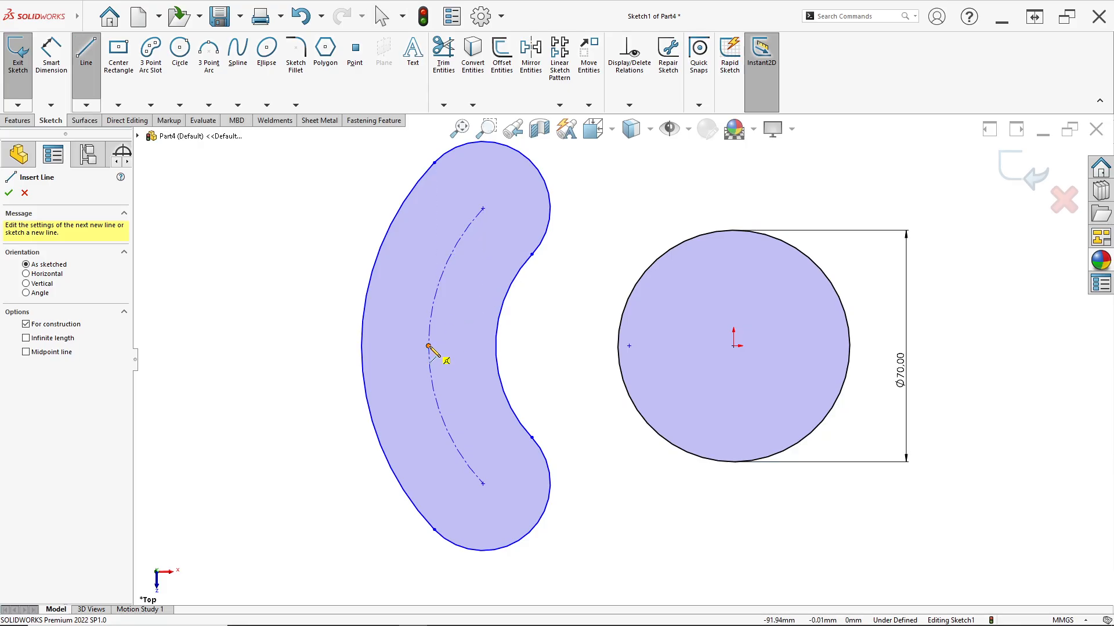
{"action": "left_click", "coordinate": [429, 347]}
{"action": "left_click", "coordinate": [733, 347]}
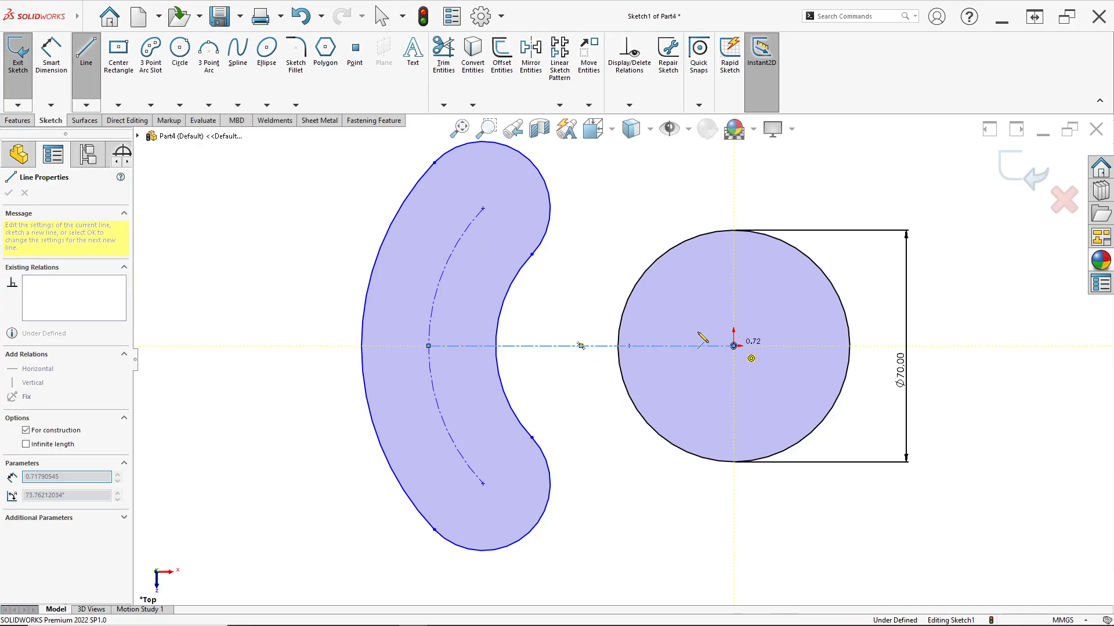
{"action": "double_click", "coordinate": [483, 209]}
{"action": "key", "text": "Escape"}
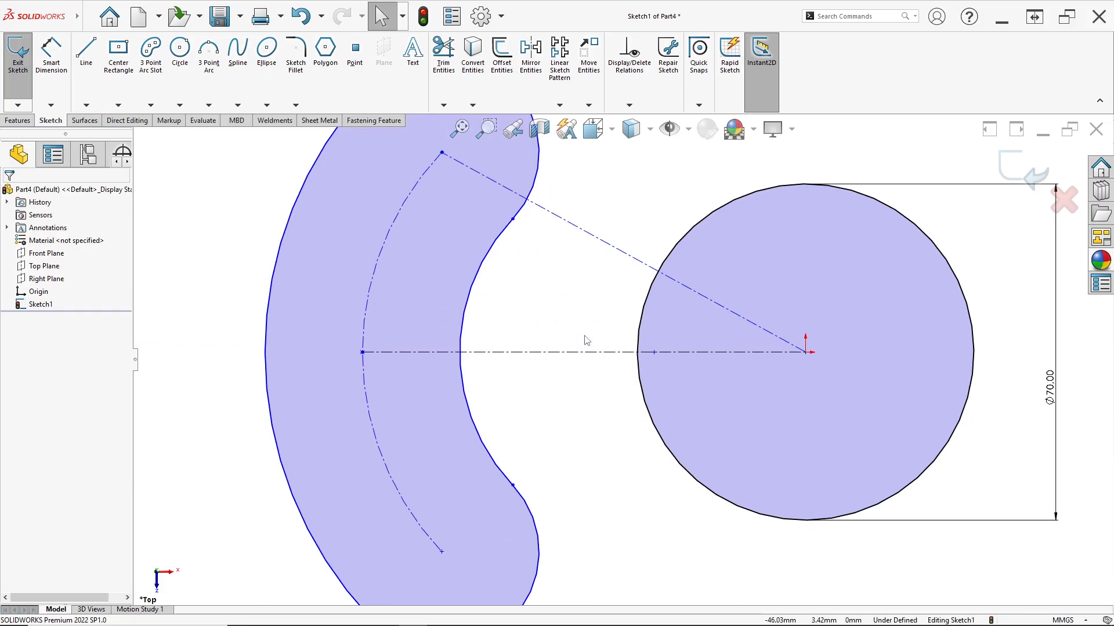
Check the drawing and dimension the horizontal distance between the origin and the slot's outer arc at 90 mm
{"action": "scroll", "coordinate": [577, 338], "scroll_direction": "down", "scroll_amount": 2}
{"action": "scroll", "coordinate": [493, 334], "scroll_direction": "up", "scroll_amount": 4}
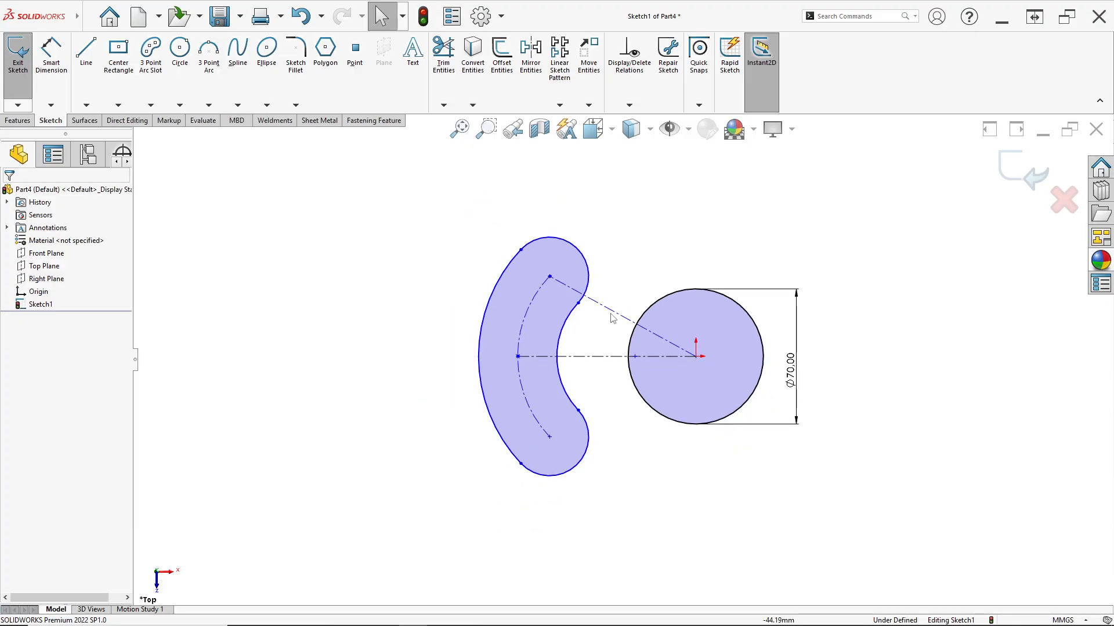
{"action": "scroll", "coordinate": [591, 337], "scroll_direction": "down", "scroll_amount": 2}
{"action": "scroll", "coordinate": [580, 352], "scroll_direction": "down", "scroll_amount": 2}
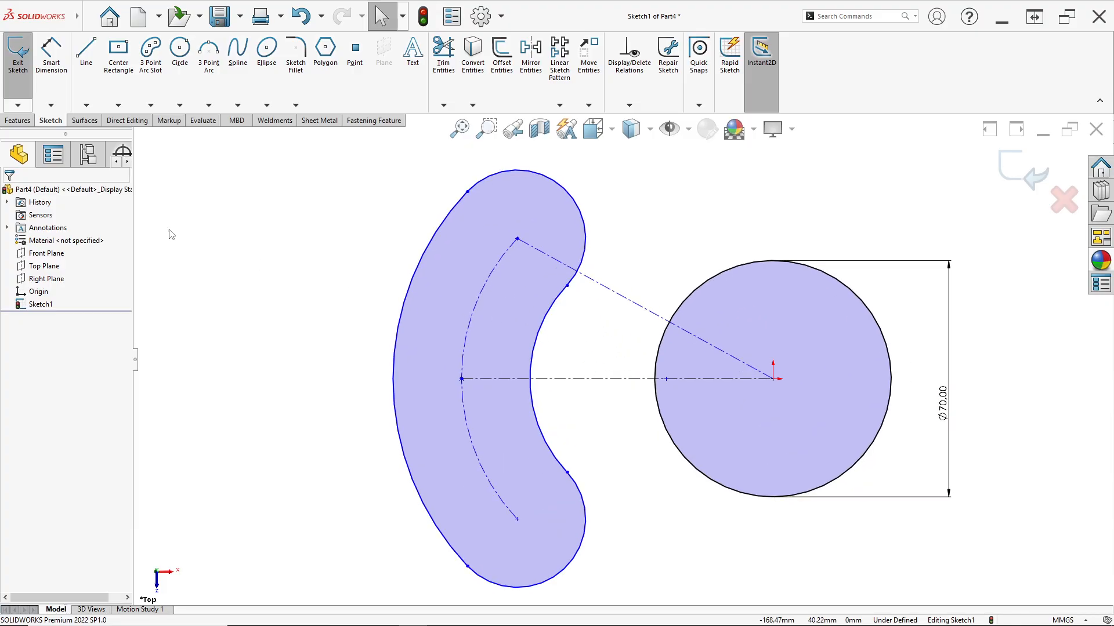
{"action": "left_click", "coordinate": [53, 78]}
{"action": "key", "text": "alt+Tab"}
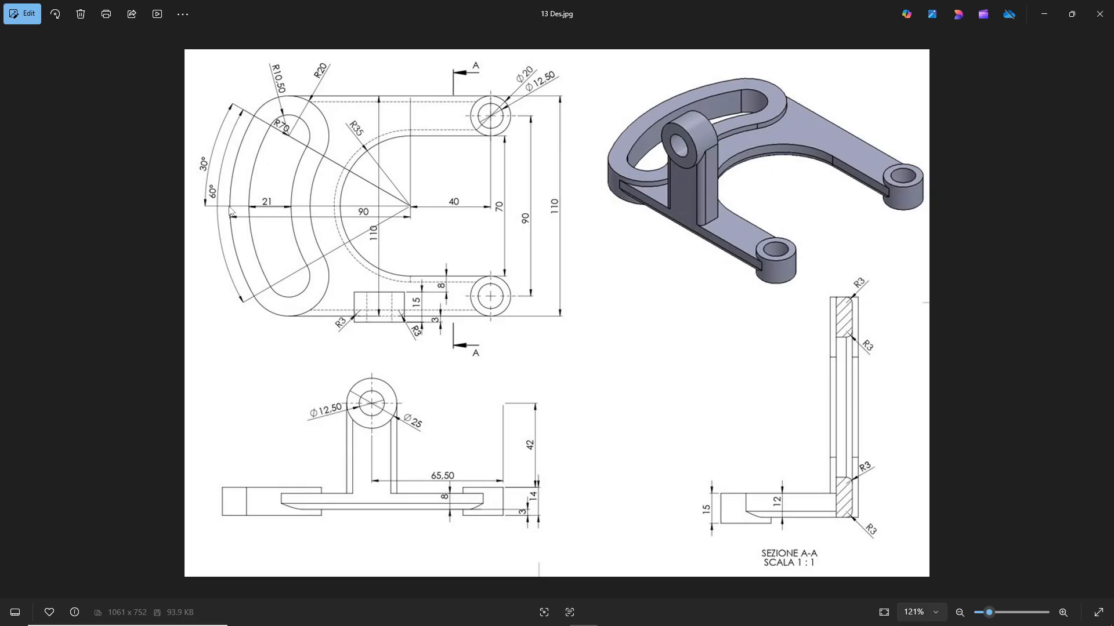
{"action": "key", "text": "alt+Tab"}
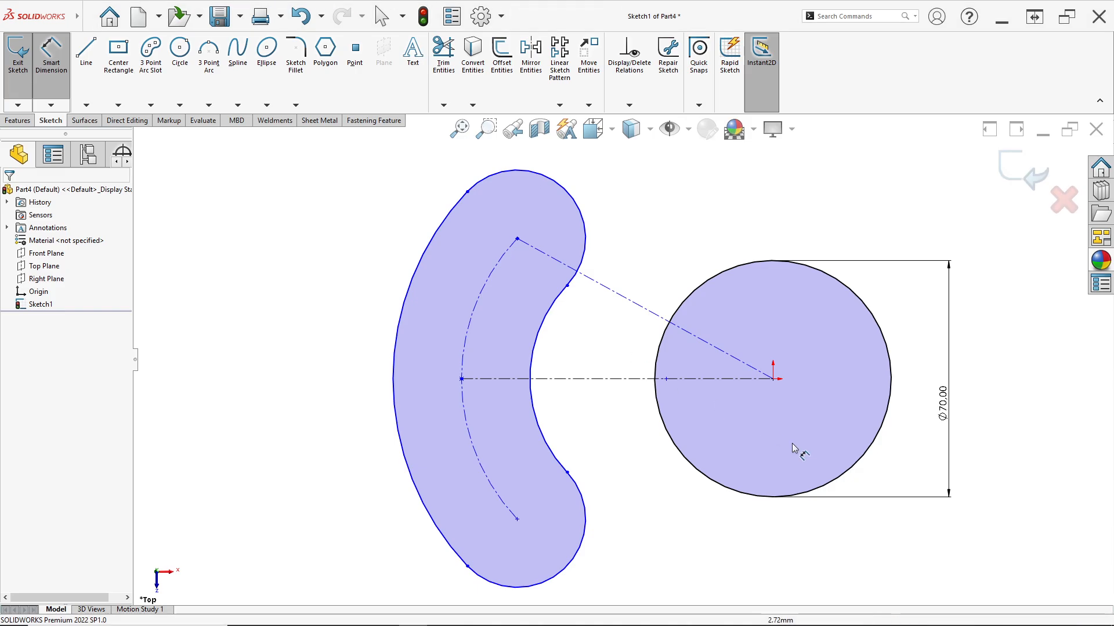
{"action": "left_click", "coordinate": [773, 380]}
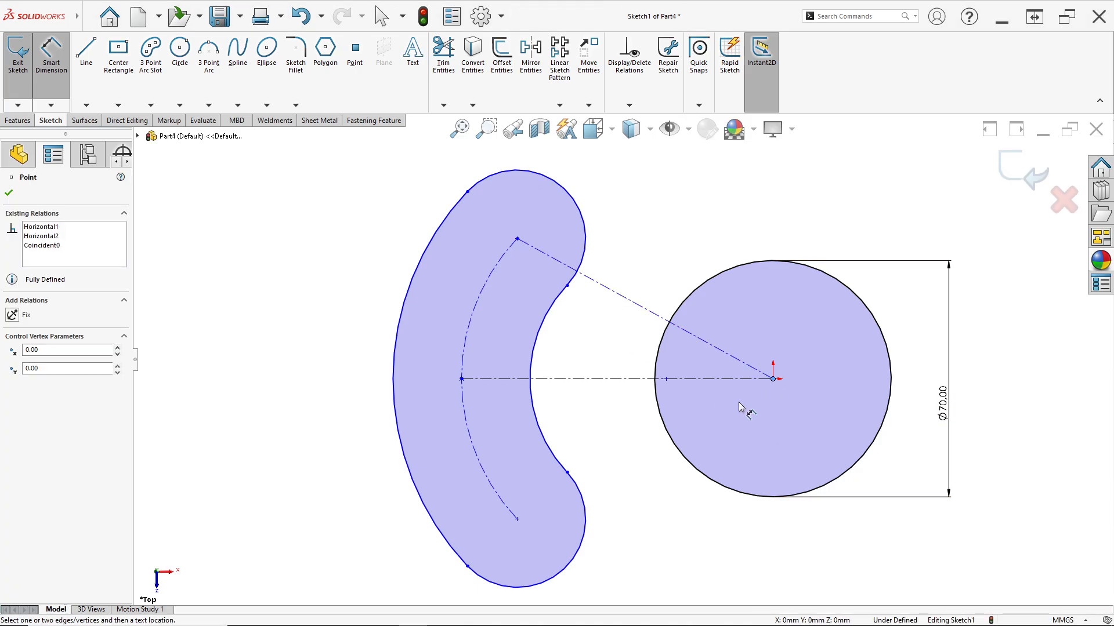
{"action": "left_click", "coordinate": [397, 400]}
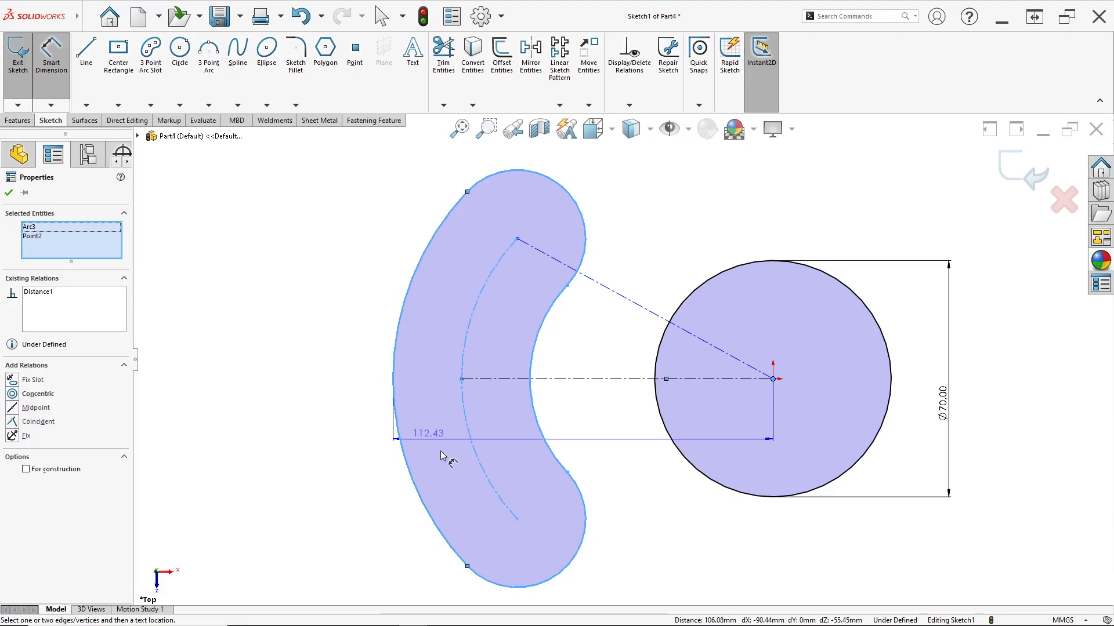
{"action": "scroll", "coordinate": [551, 525], "scroll_direction": "up", "scroll_amount": 2}
{"action": "left_click", "coordinate": [578, 549]}
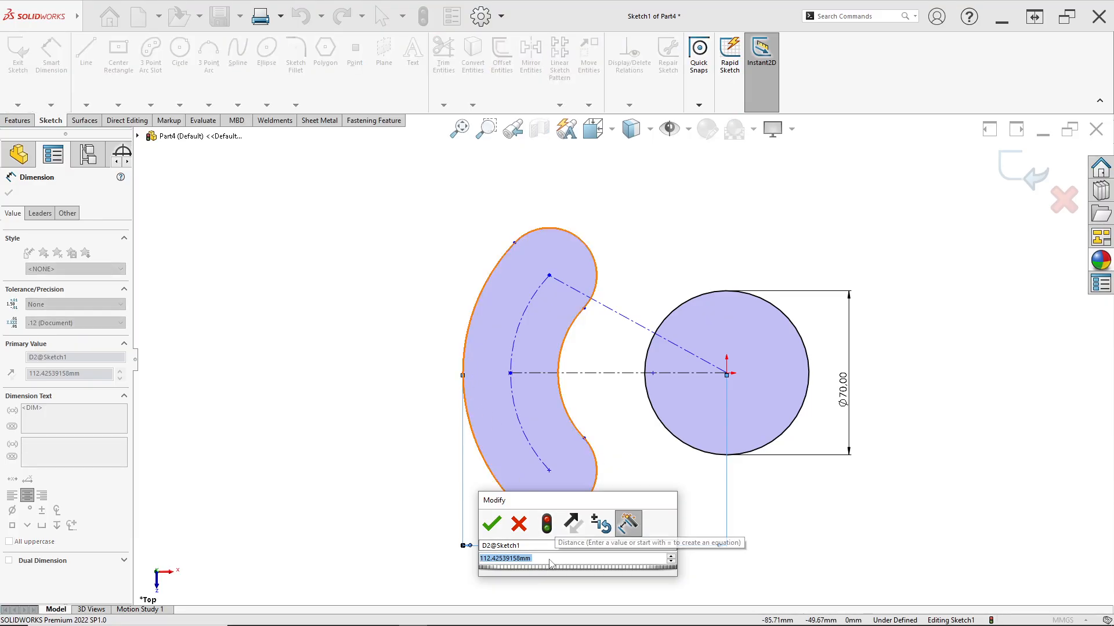
{"action": "type", "text": "90"}
{"action": "key", "text": "Return"}
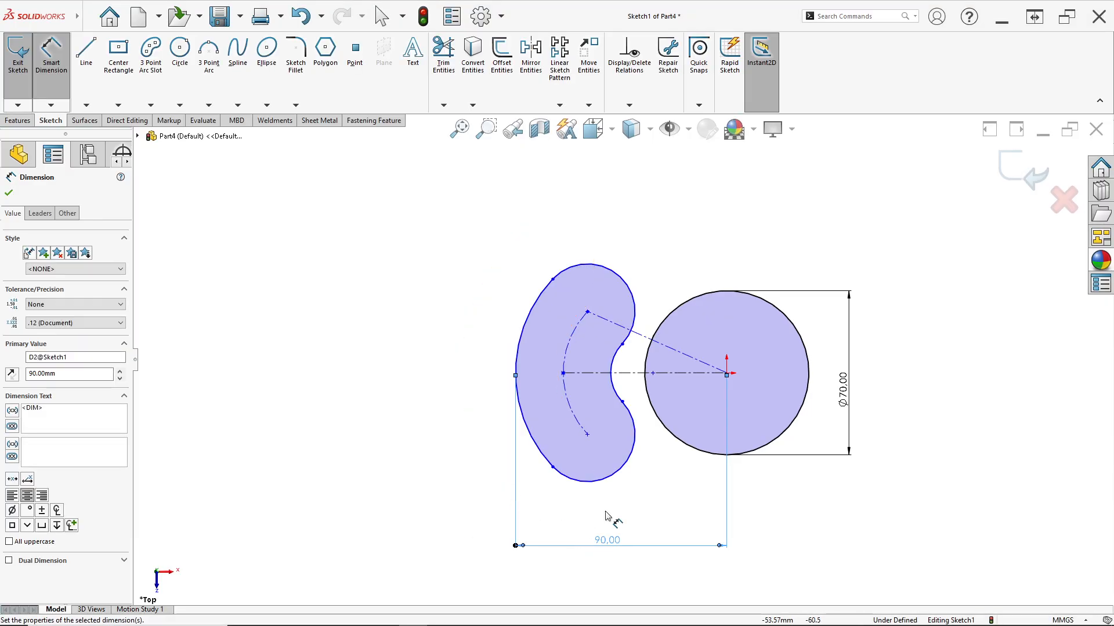
Check the drawing and dimension the angle between the two construction centerlines from the origin at 30 degrees
{"action": "scroll", "coordinate": [619, 393], "scroll_direction": "down", "scroll_amount": 3}
{"action": "scroll", "coordinate": [634, 373], "scroll_direction": "up", "scroll_amount": 1}
{"action": "scroll", "coordinate": [635, 359], "scroll_direction": "up", "scroll_amount": 1}
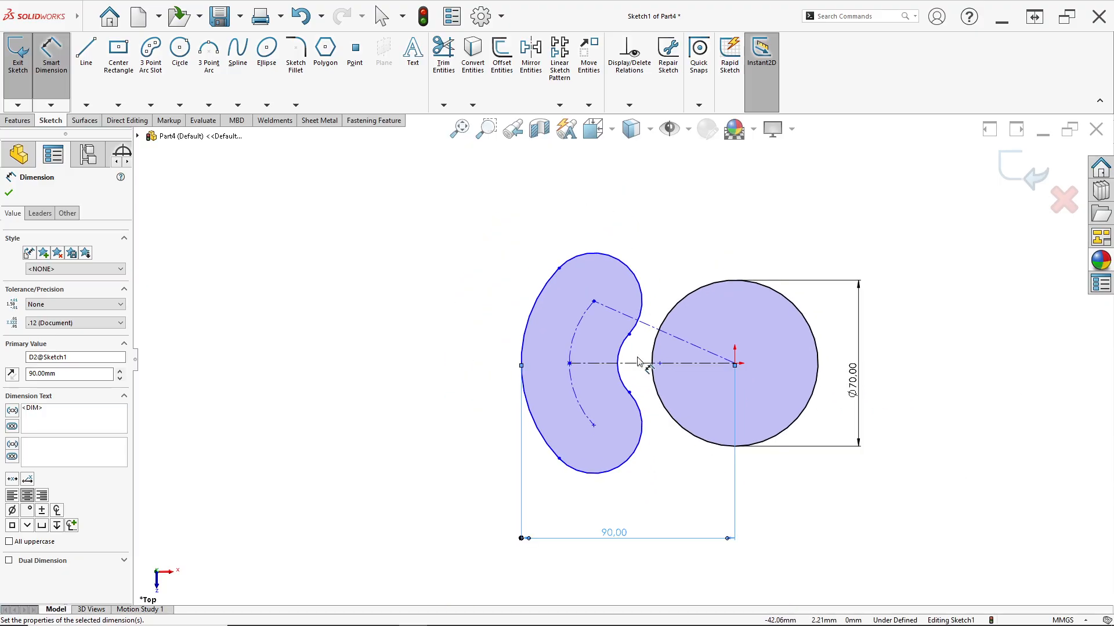
{"action": "scroll", "coordinate": [646, 463], "scroll_direction": "down", "scroll_amount": 1}
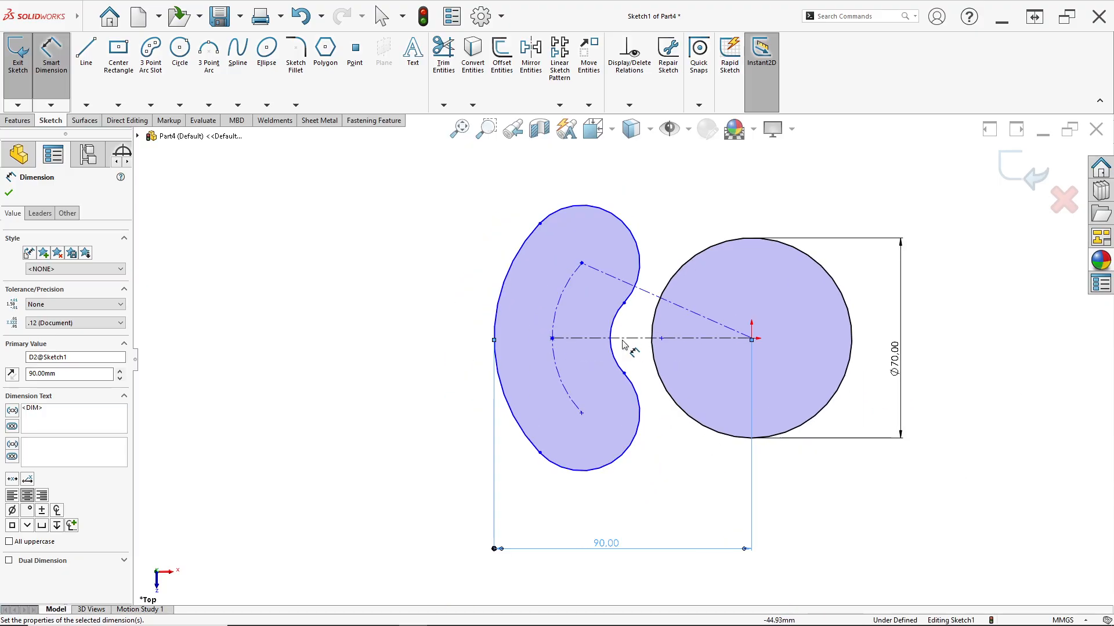
{"action": "scroll", "coordinate": [598, 238], "scroll_direction": "down", "scroll_amount": 1}
{"action": "scroll", "coordinate": [634, 314], "scroll_direction": "down", "scroll_amount": 1}
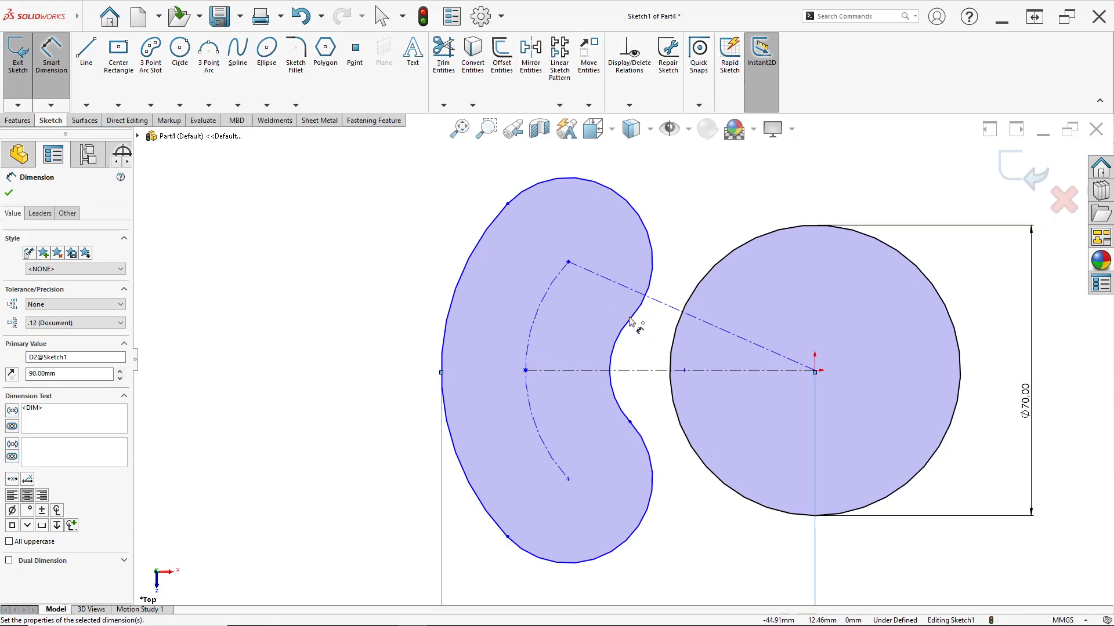
{"action": "key", "text": "alt+Tab"}
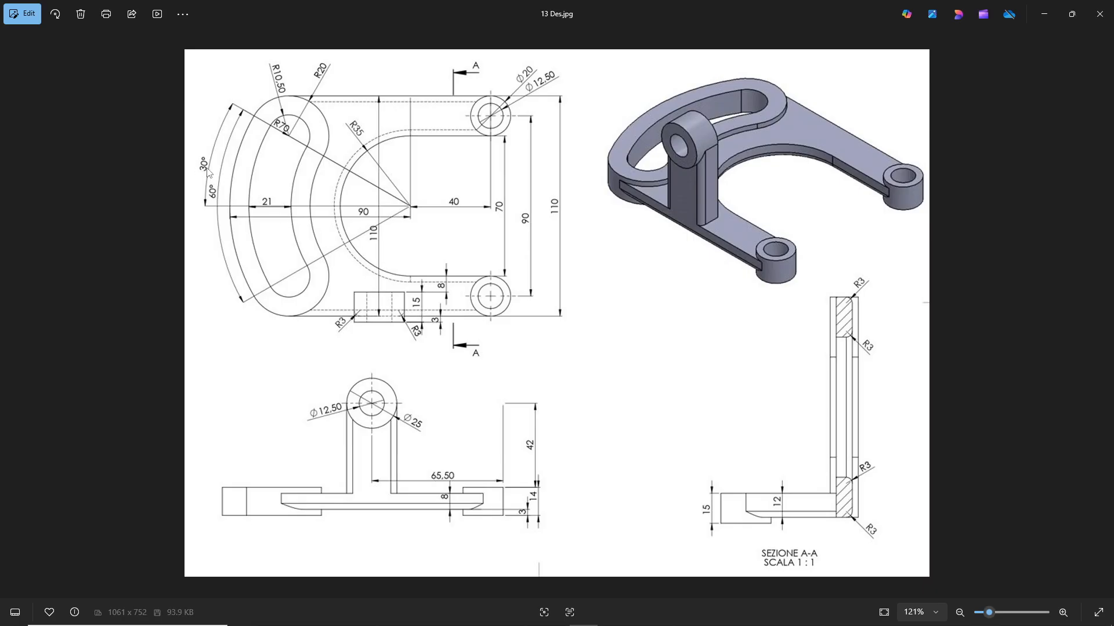
{"action": "key", "text": "alt+Tab"}
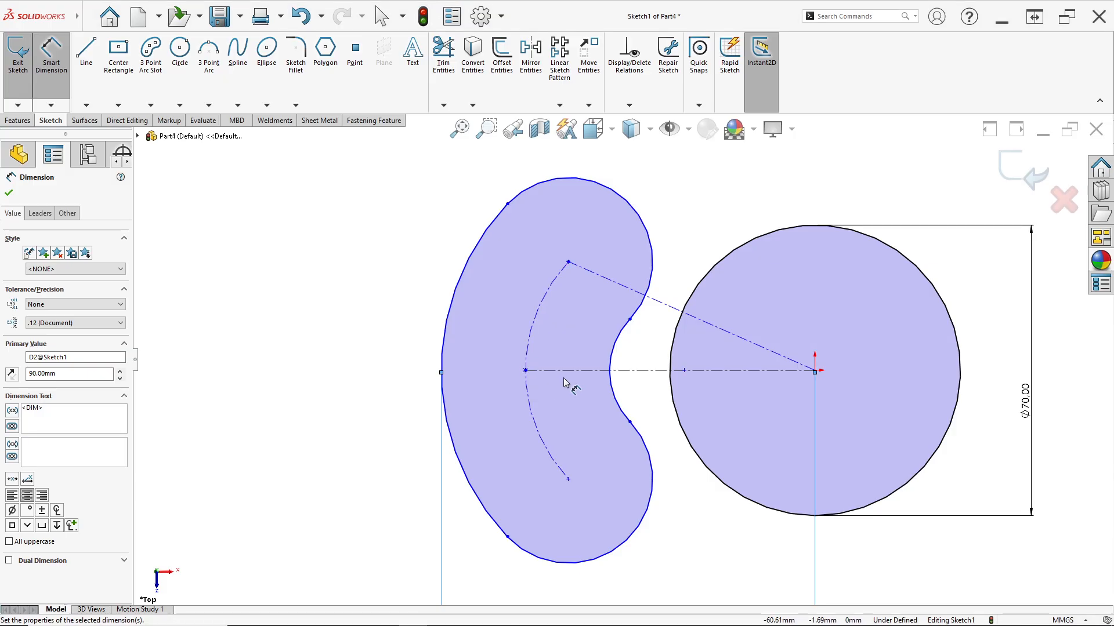
{"action": "left_click", "coordinate": [648, 371]}
{"action": "left_click", "coordinate": [659, 301]}
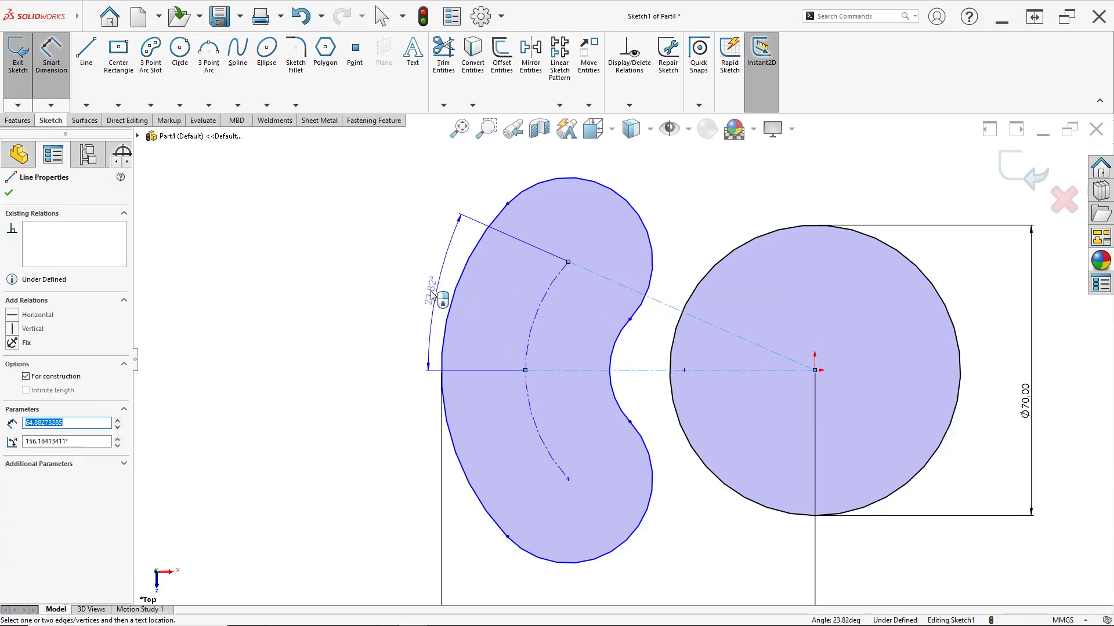
{"action": "left_click", "coordinate": [409, 293]}
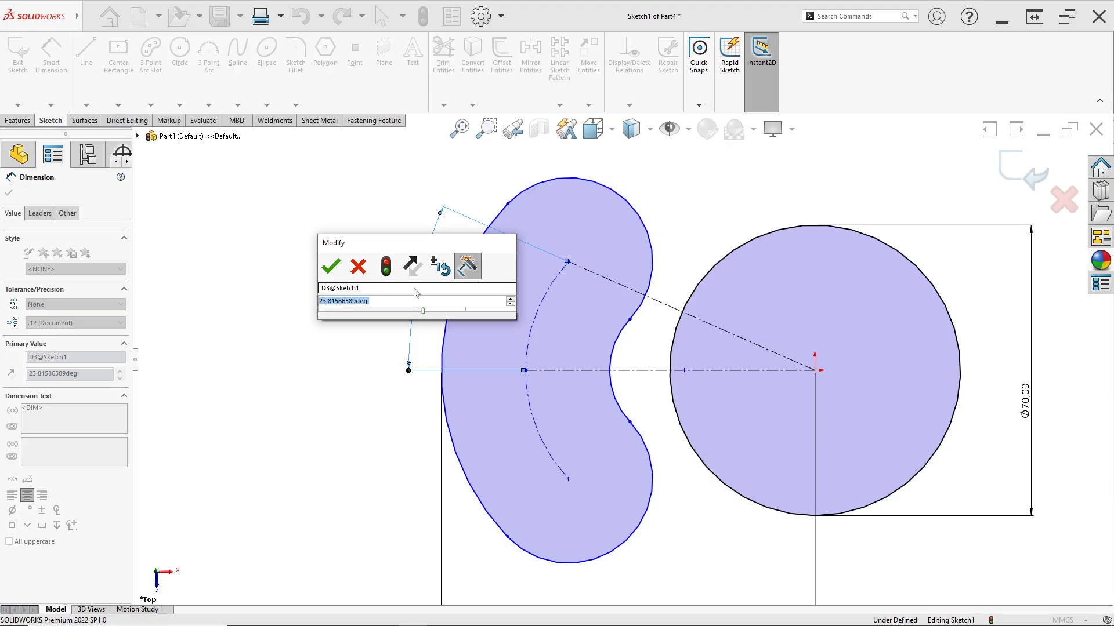
{"action": "type", "text": "30"}
{"action": "key", "text": "Return"}
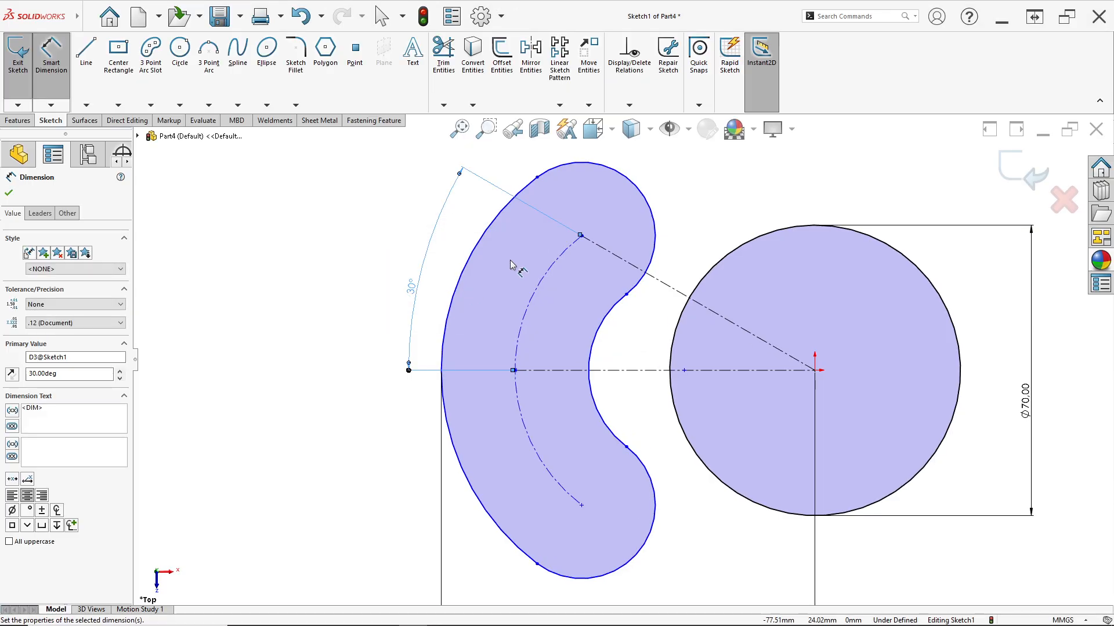
Dimension the radius of the slot's upper end arc at 20 mm, as given in the 13 Des.jpg drawing
{"action": "scroll", "coordinate": [613, 270], "scroll_direction": "up", "scroll_amount": 2}
{"action": "left_click", "coordinate": [630, 236]}
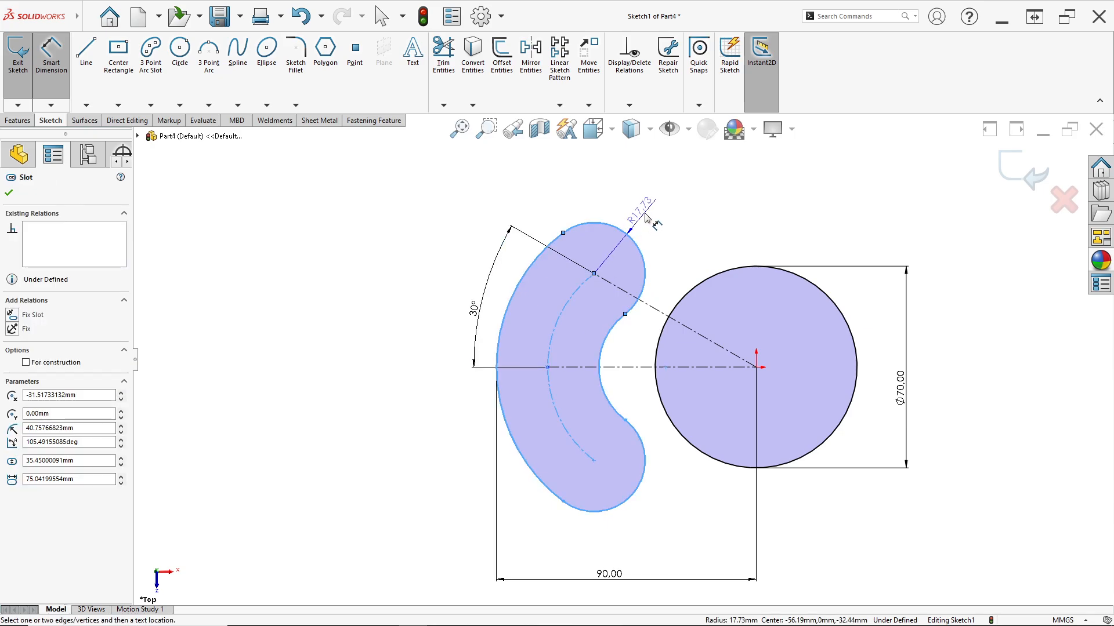
{"action": "left_click", "coordinate": [646, 215]}
{"action": "key", "text": "alt+Tab"}
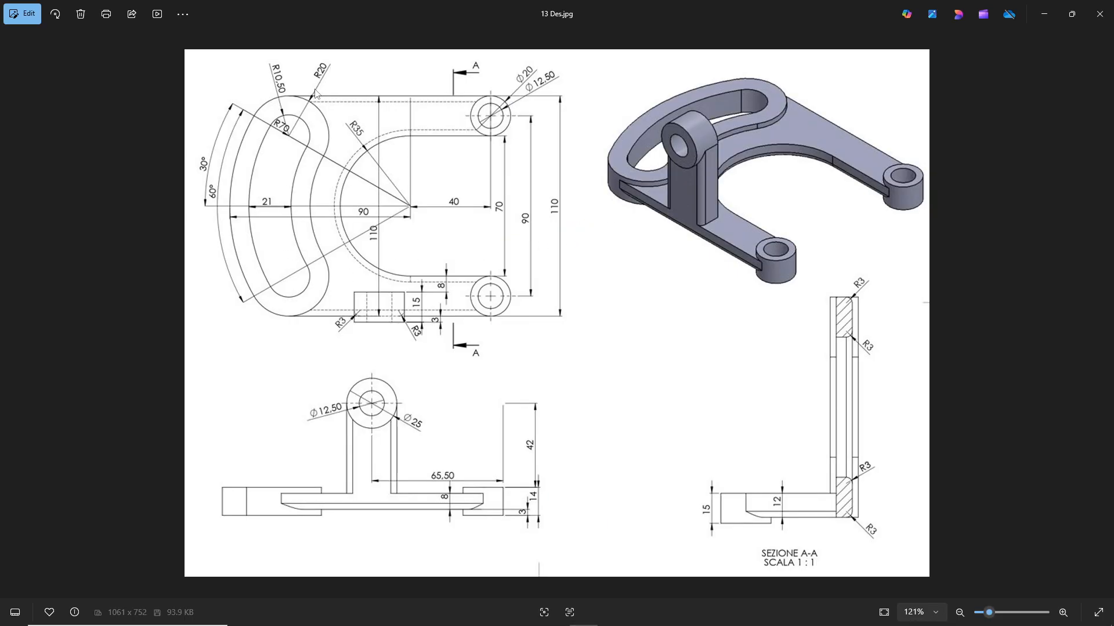
{"action": "key", "text": "alt+Tab"}
{"action": "type", "text": "20"}
{"action": "key", "text": "Return"}
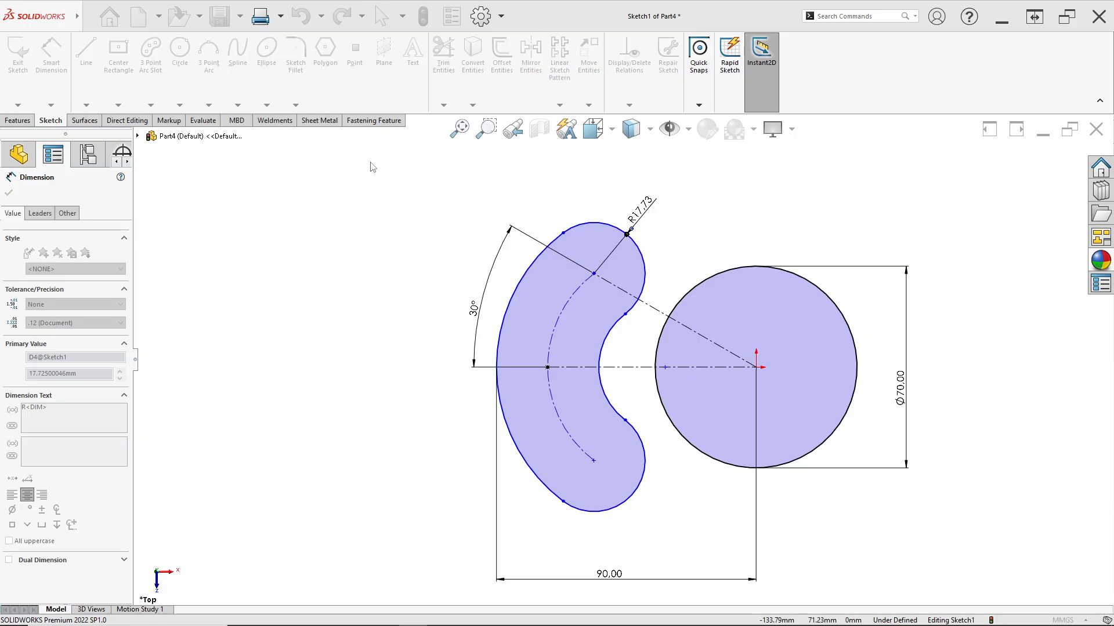
Check the drawing, dimension the slot's centreline arc radius at 70 mm, and move that dimension to the slot's upper left
{"action": "scroll", "coordinate": [609, 289], "scroll_direction": "down", "scroll_amount": 1}
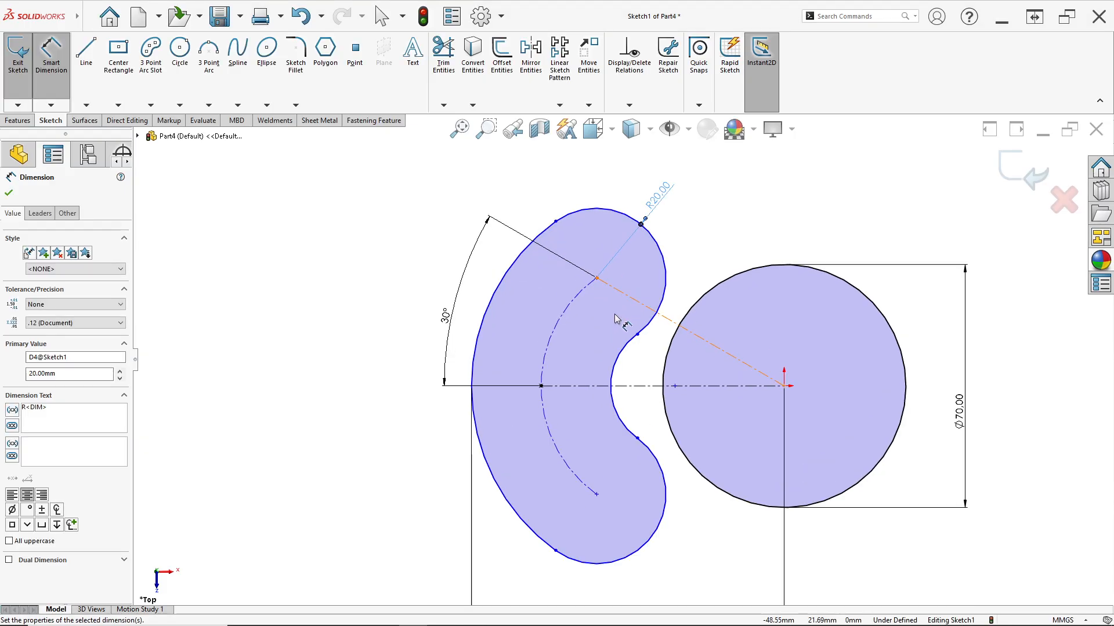
{"action": "left_click", "coordinate": [580, 296]}
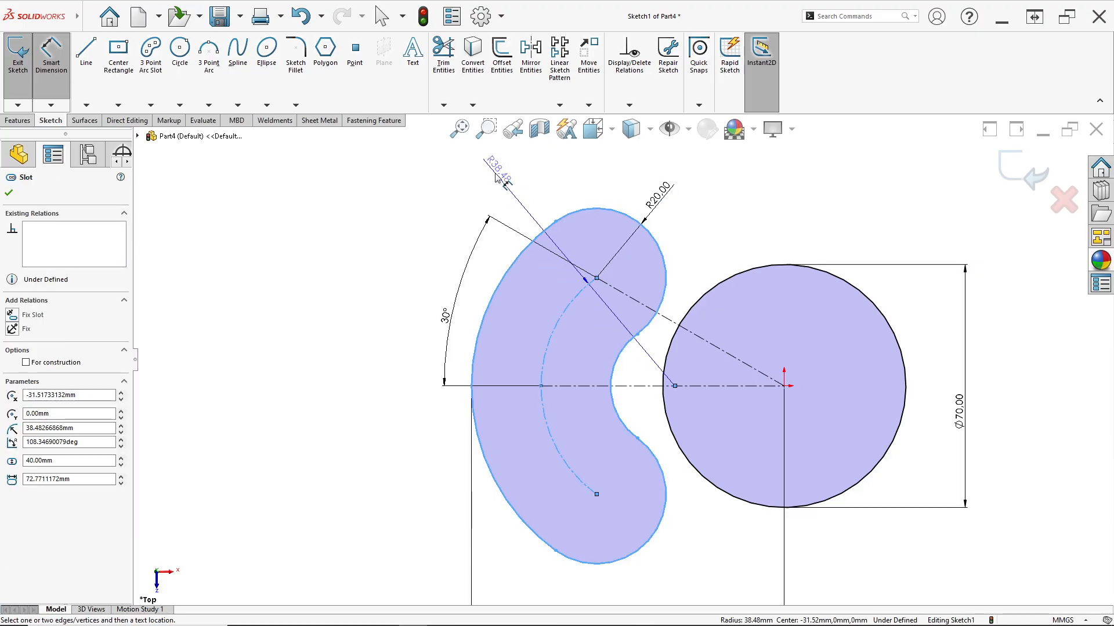
{"action": "left_click", "coordinate": [495, 177]}
{"action": "key", "text": "alt+Tab"}
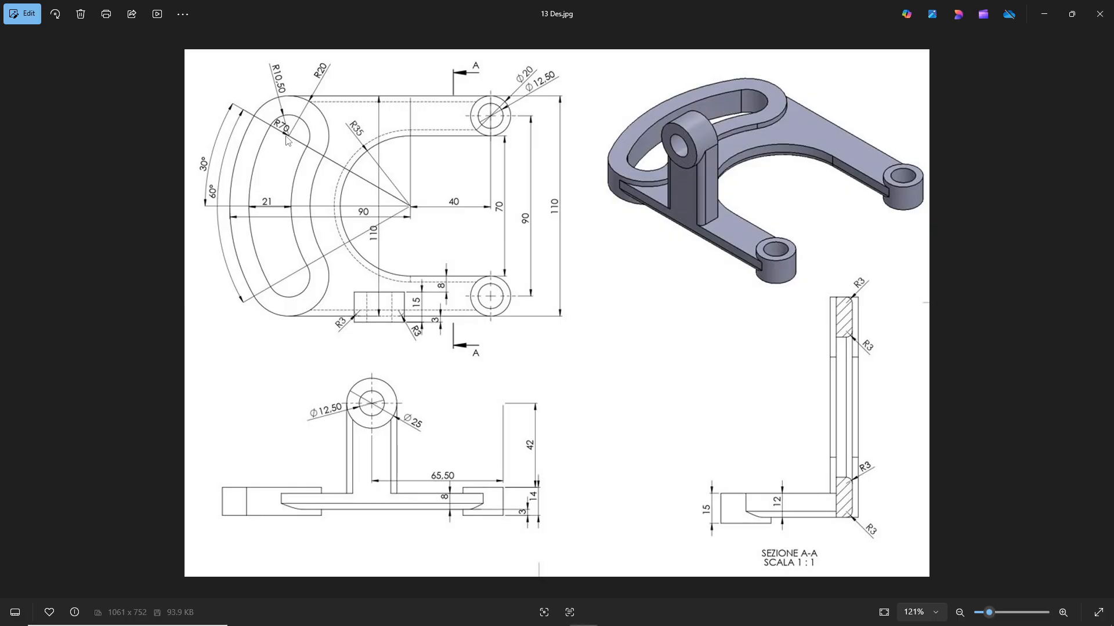
{"action": "key", "text": "alt+Tab"}
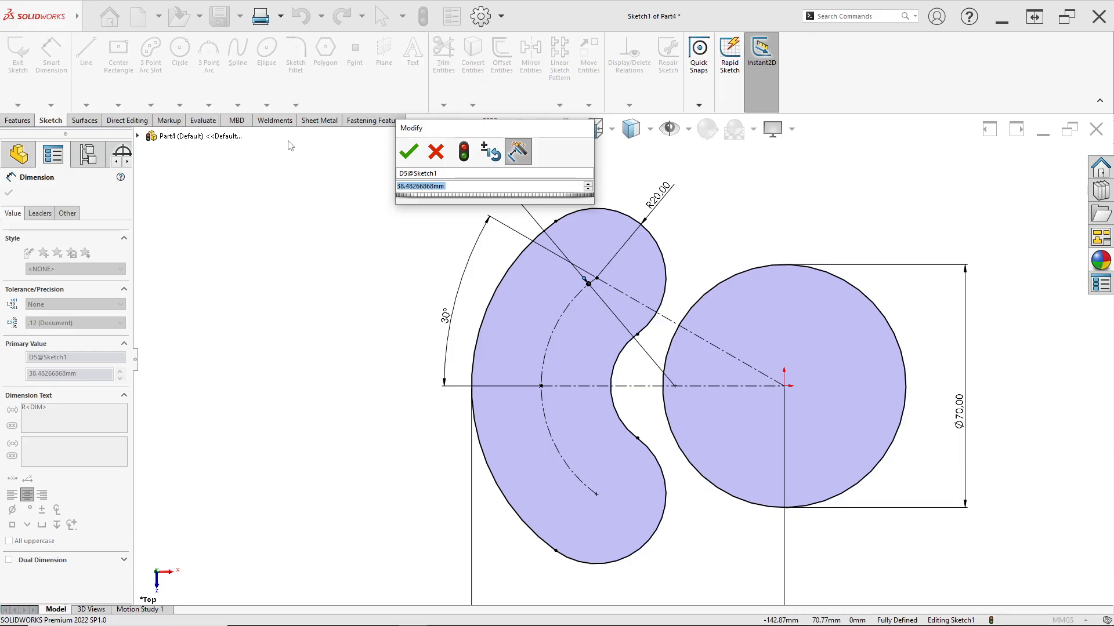
{"action": "type", "text": "70"}
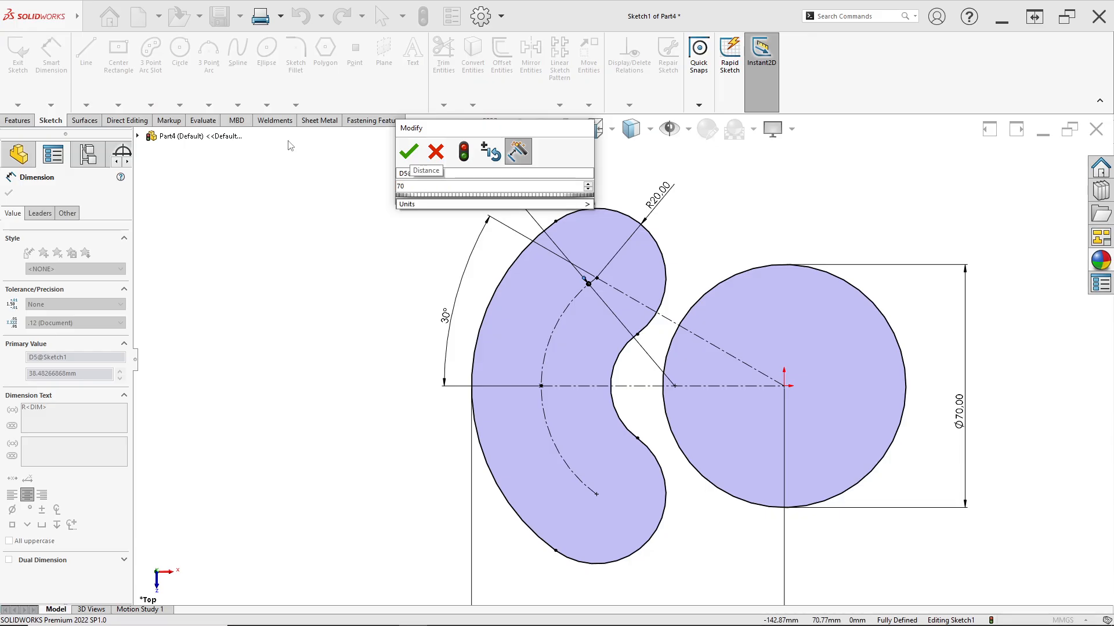
{"action": "key", "text": "Return"}
{"action": "key", "text": "f"}
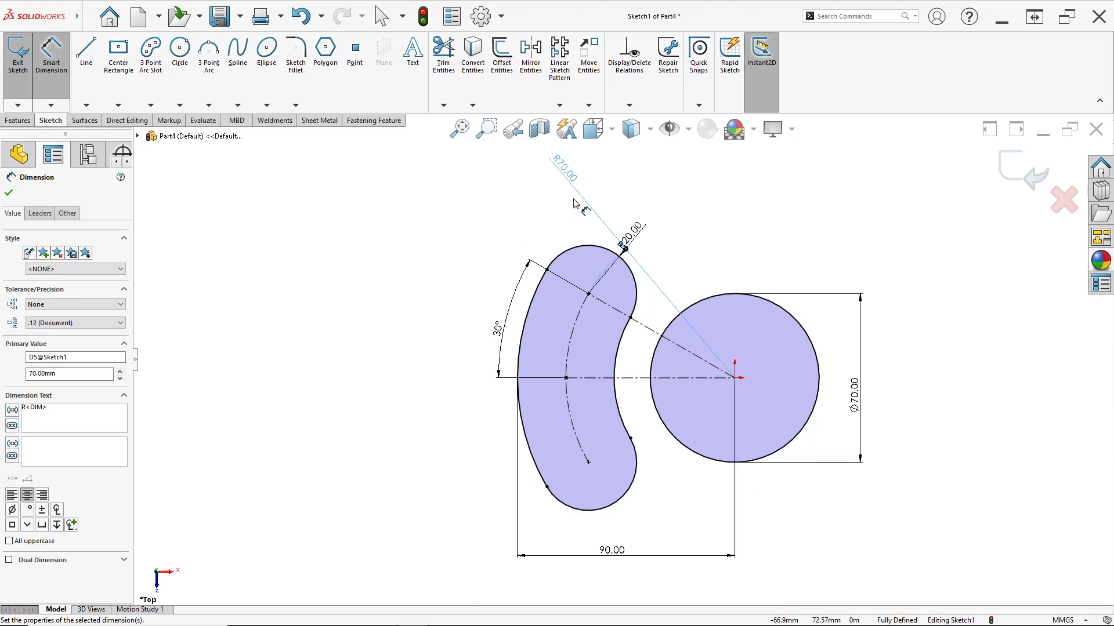
{"action": "left_click_drag", "start_coordinate": [563, 175], "coordinate": [453, 241]}
Check the drawing and offset the slot outline inward by 9.5 mm, with the offset direction reversed and dimensions added
{"action": "scroll", "coordinate": [548, 284], "scroll_direction": "down", "scroll_amount": 2}
{"action": "scroll", "coordinate": [748, 400], "scroll_direction": "up", "scroll_amount": 3}
{"action": "scroll", "coordinate": [678, 438], "scroll_direction": "down", "scroll_amount": 2}
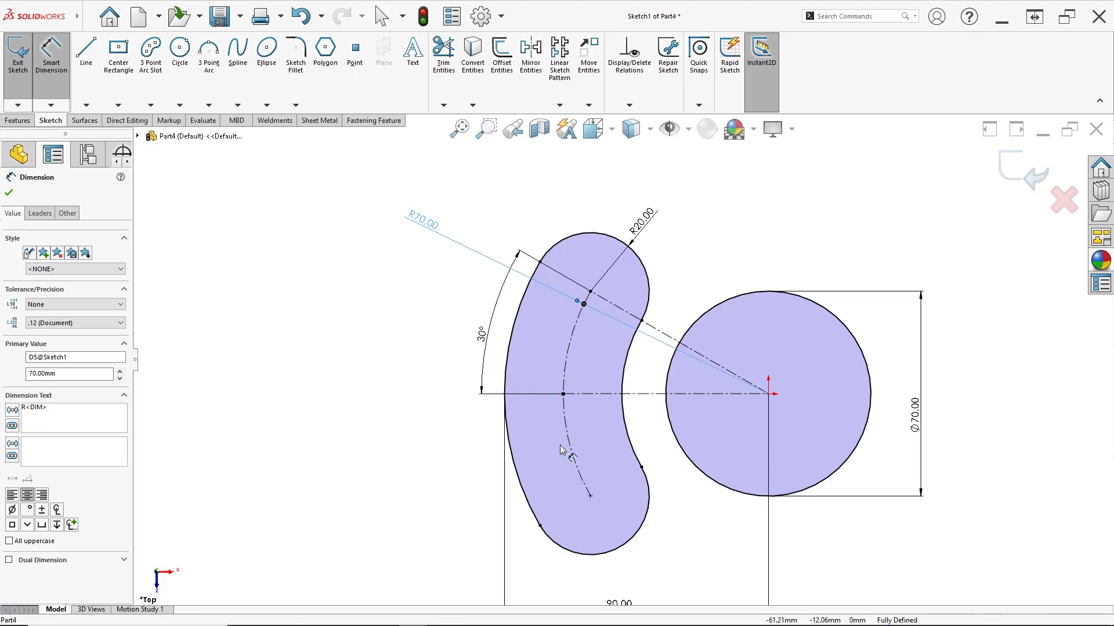
{"action": "scroll", "coordinate": [586, 404], "scroll_direction": "up", "scroll_amount": 2}
{"action": "scroll", "coordinate": [617, 403], "scroll_direction": "down", "scroll_amount": 1}
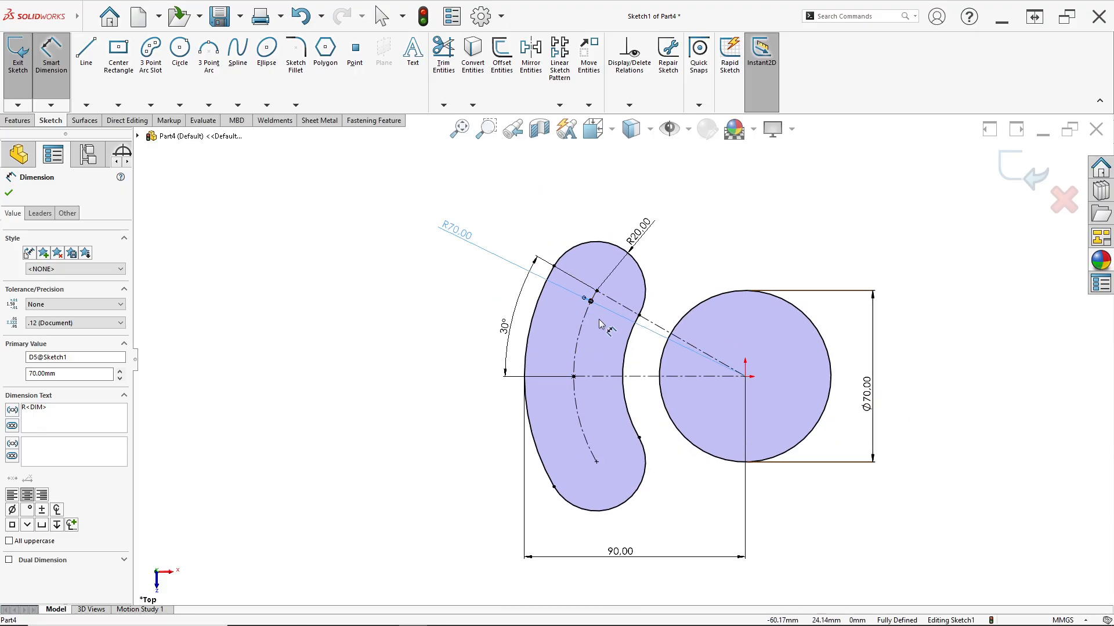
{"action": "scroll", "coordinate": [595, 326], "scroll_direction": "down", "scroll_amount": 1}
{"action": "key", "text": "alt+Tab"}
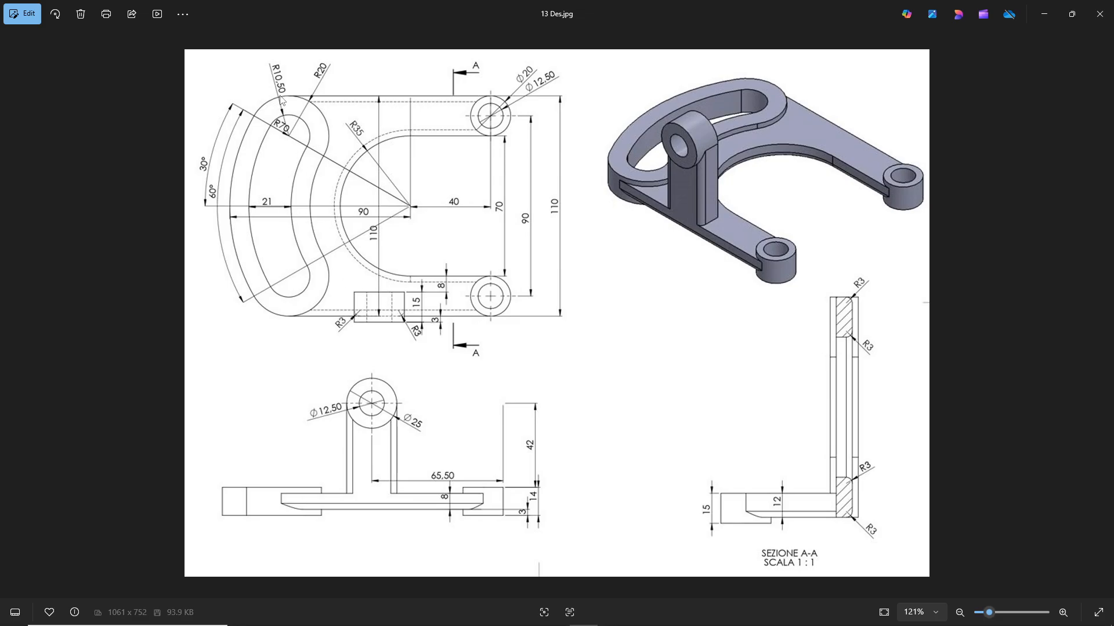
{"action": "key", "text": "alt+Tab"}
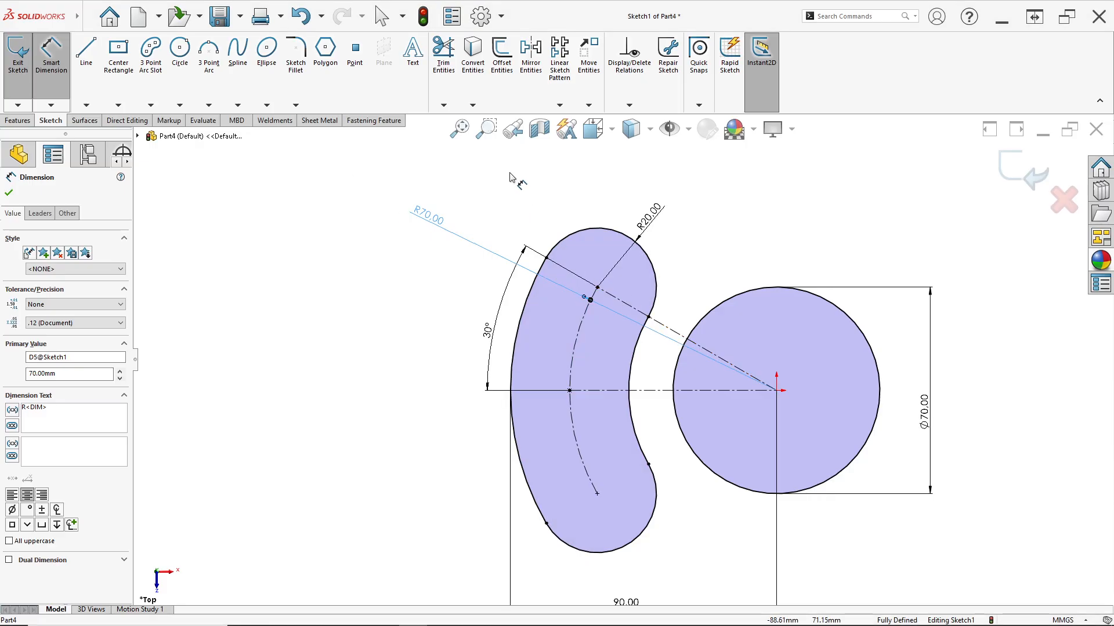
{"action": "left_click", "coordinate": [497, 86]}
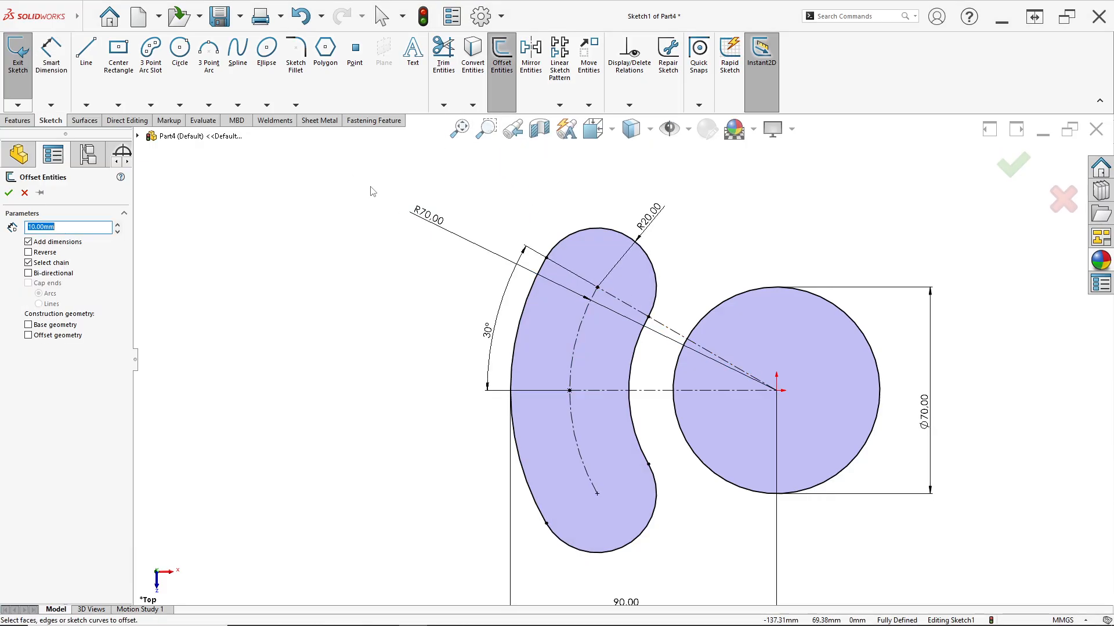
{"action": "scroll", "coordinate": [641, 256], "scroll_direction": "down", "scroll_amount": 1}
{"action": "key", "text": "alt+Tab"}
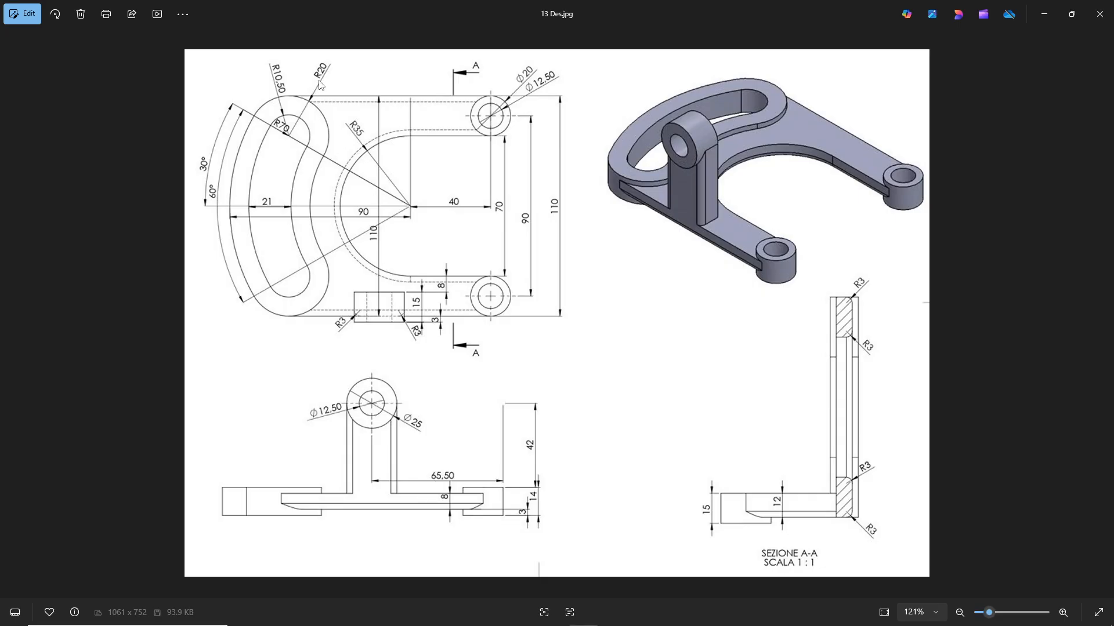
{"action": "key", "text": "alt+Tab"}
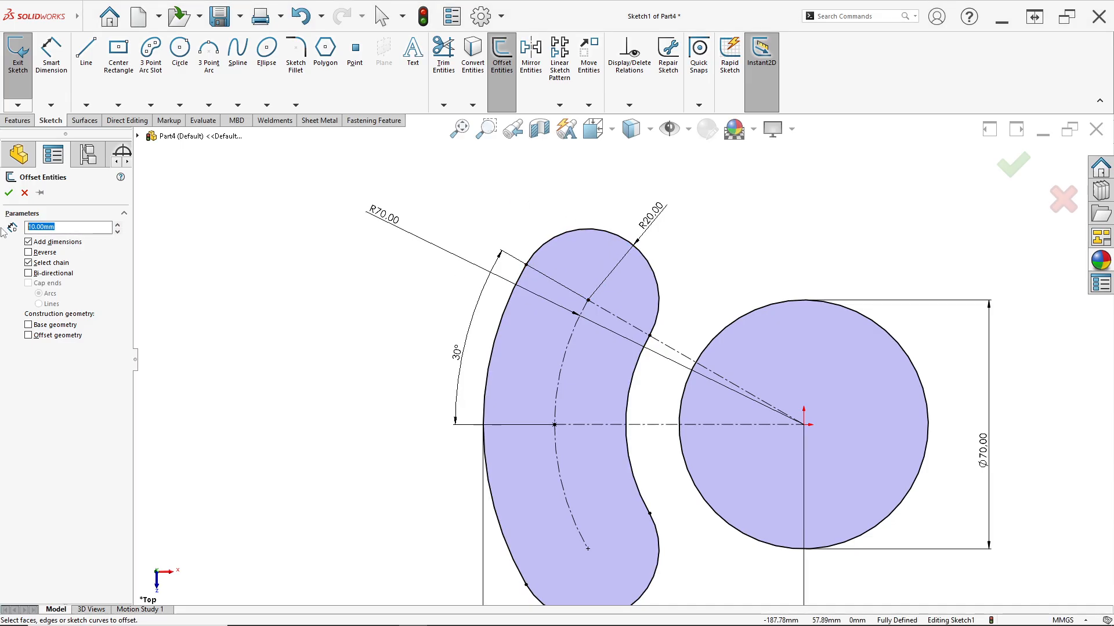
{"action": "type", "text": "9,5"}
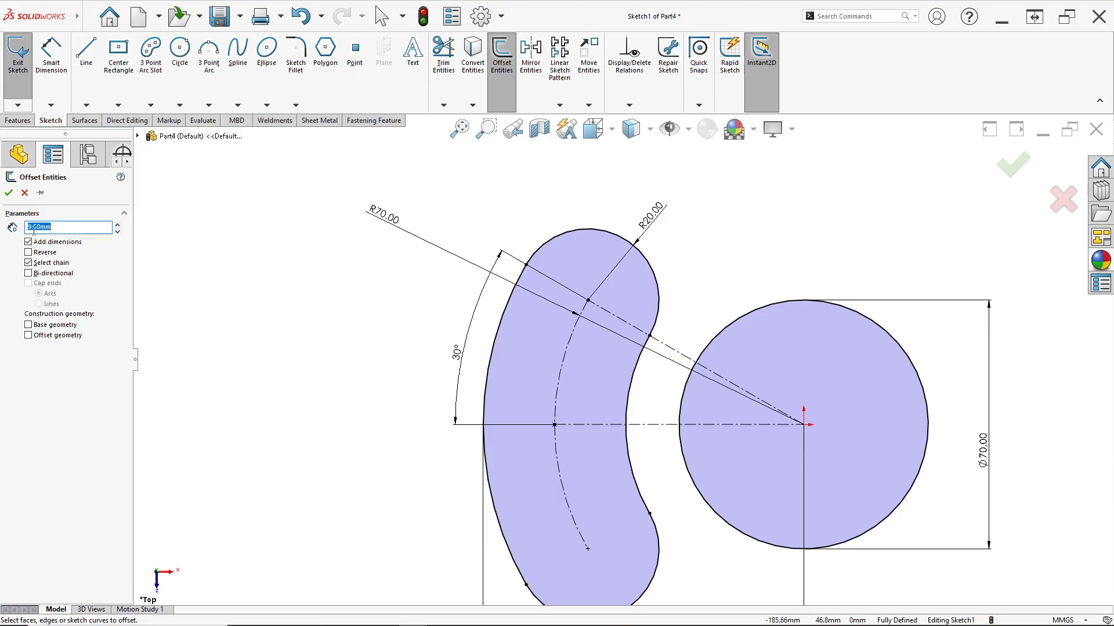
{"action": "key", "text": "alt+Tab"}
{"action": "key", "text": "alt+Tab"}
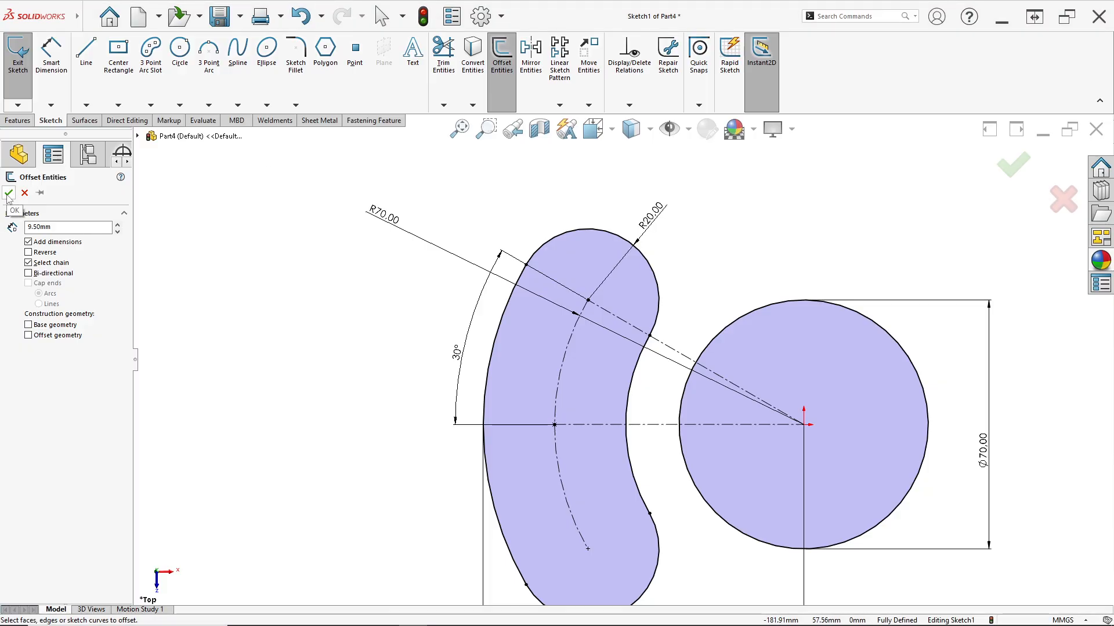
{"action": "left_click", "coordinate": [579, 236]}
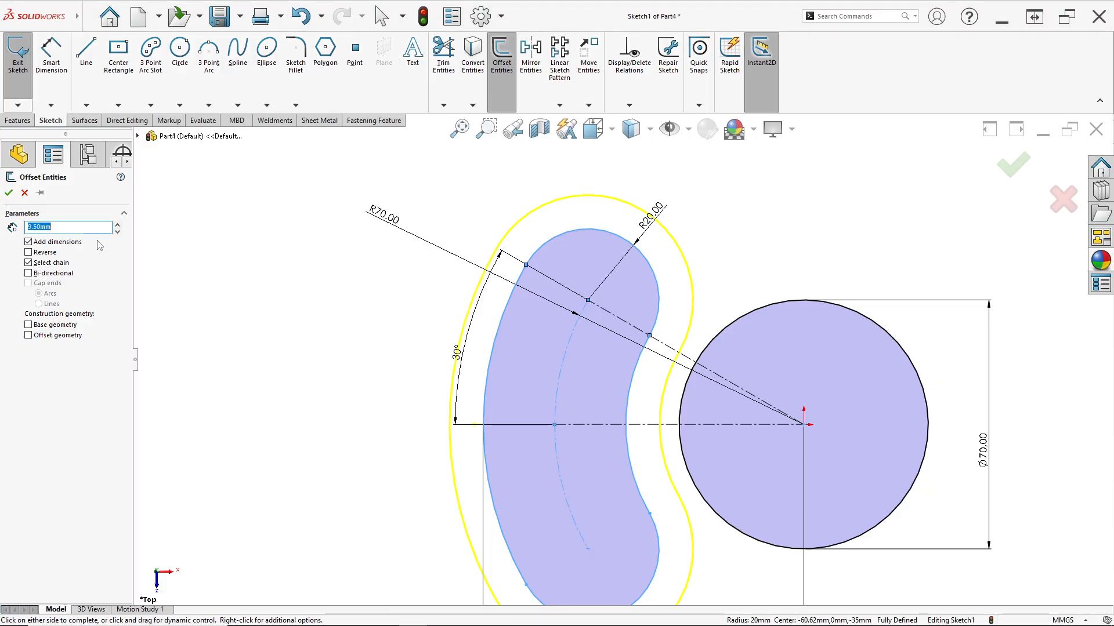
{"action": "left_click", "coordinate": [29, 253]}
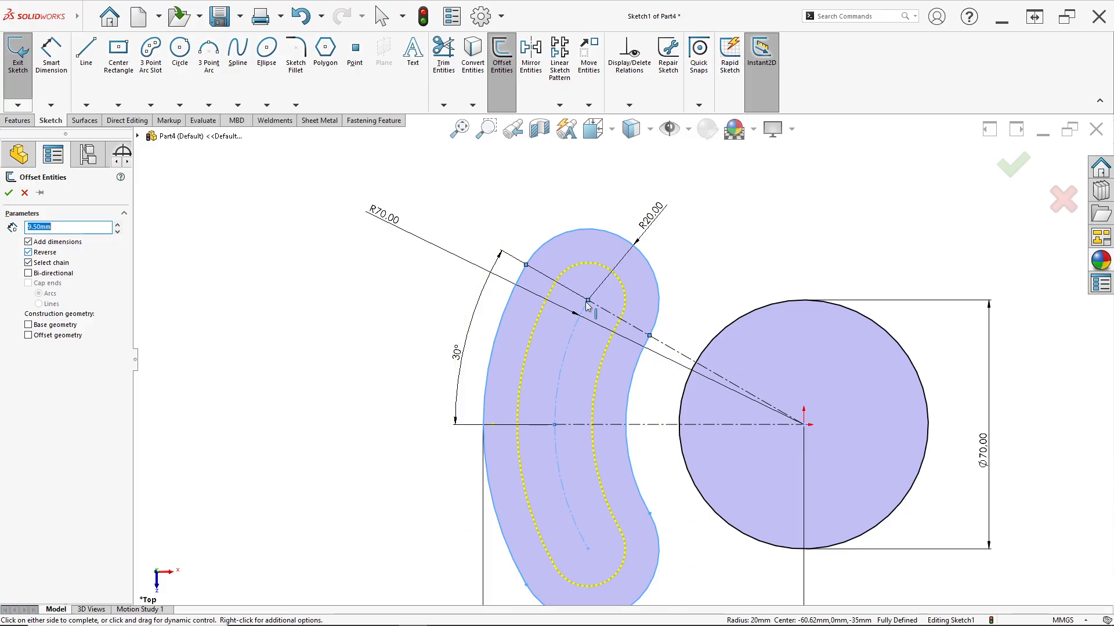
{"action": "left_click", "coordinate": [12, 192]}
Measure the radius of the inner slot's upper end arc with Smart Dimension, without placing a dimension
{"action": "scroll", "coordinate": [646, 284], "scroll_direction": "down", "scroll_amount": 2}
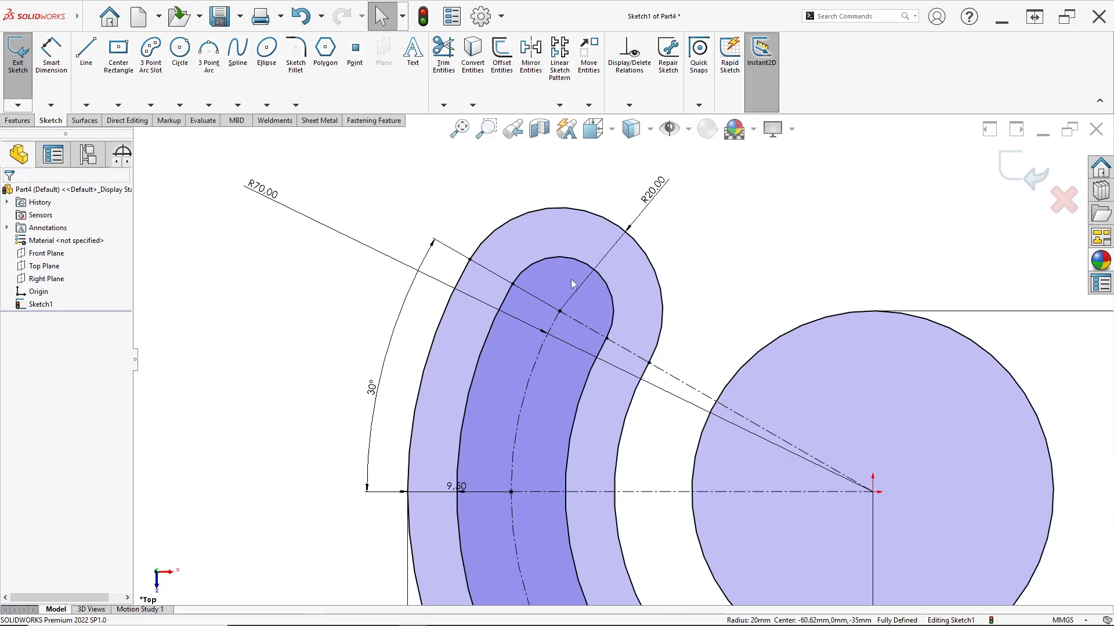
{"action": "left_click", "coordinate": [52, 68]}
{"action": "left_click", "coordinate": [531, 267]}
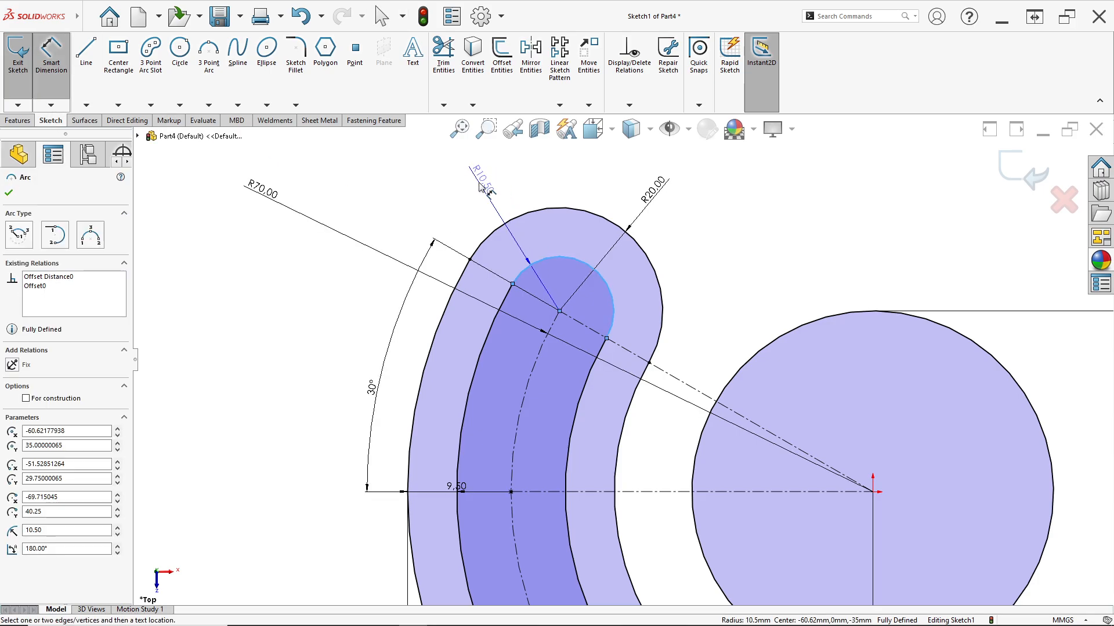
{"action": "key", "text": "Escape"}
Sketch the upper arm: a line about 58 mm long from the circle's top, a tangent end arc, and a line back to the slot's outer arc
{"action": "scroll", "coordinate": [650, 331], "scroll_direction": "up", "scroll_amount": 4}
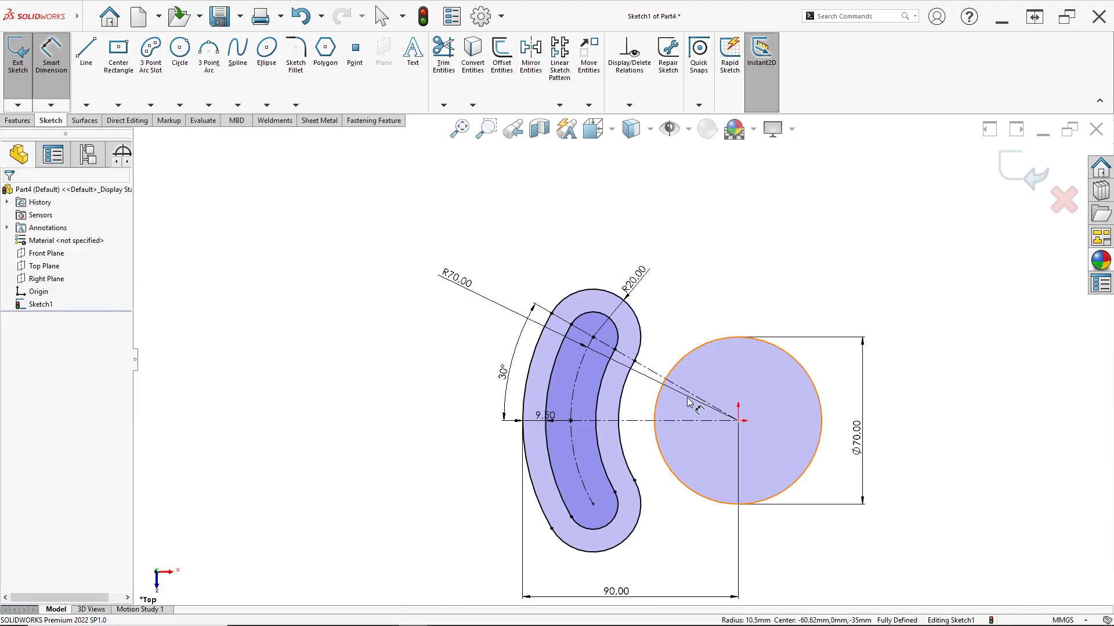
{"action": "scroll", "coordinate": [695, 404], "scroll_direction": "up", "scroll_amount": 2}
{"action": "scroll", "coordinate": [666, 454], "scroll_direction": "down", "scroll_amount": 3}
{"action": "scroll", "coordinate": [654, 325], "scroll_direction": "down", "scroll_amount": 2}
{"action": "scroll", "coordinate": [725, 368], "scroll_direction": "up", "scroll_amount": 2}
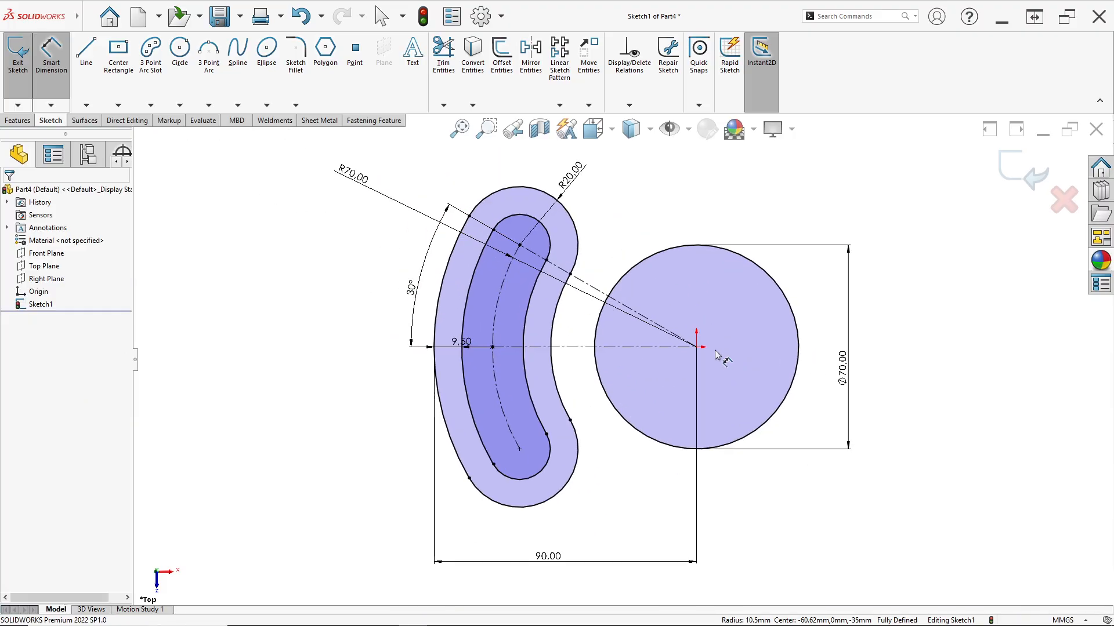
{"action": "scroll", "coordinate": [716, 312], "scroll_direction": "down", "scroll_amount": 2}
{"action": "scroll", "coordinate": [717, 316], "scroll_direction": "up", "scroll_amount": 2}
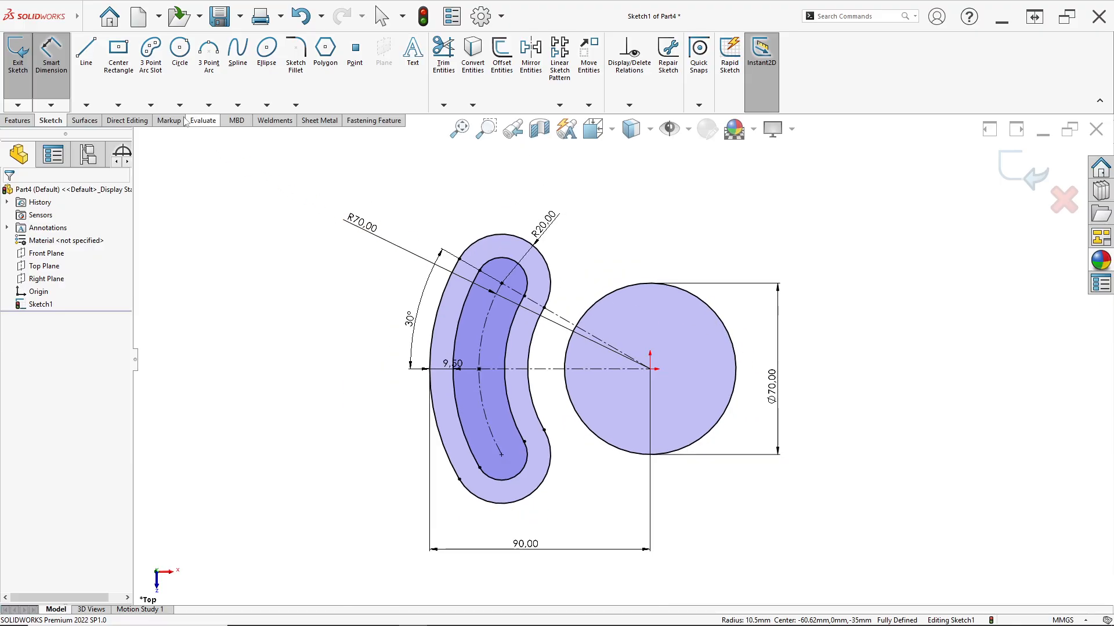
{"action": "left_click", "coordinate": [90, 65]}
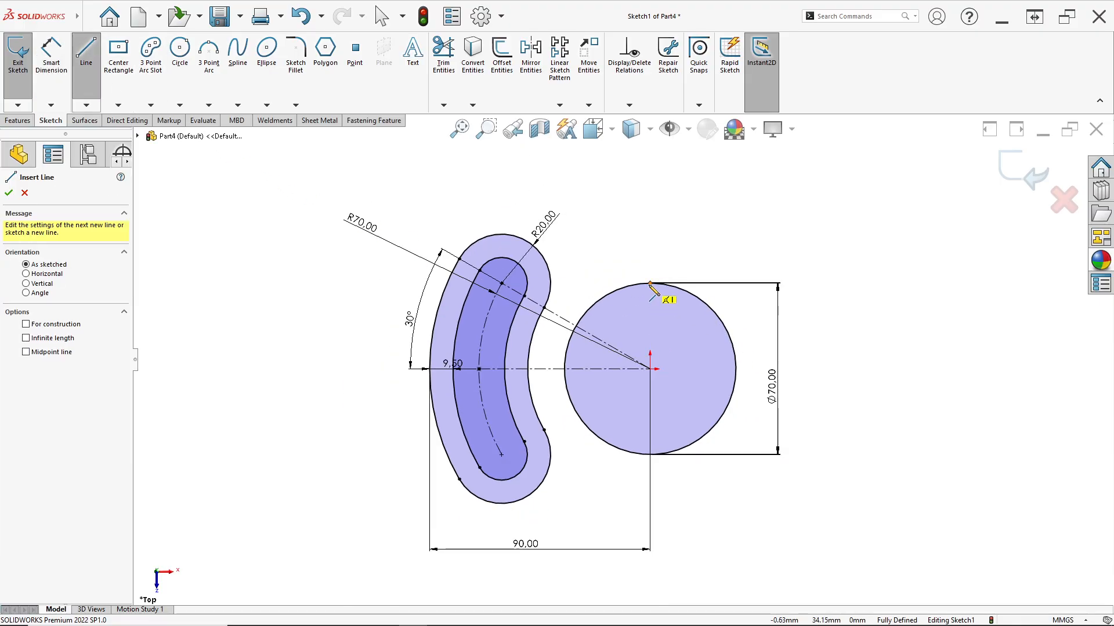
{"action": "scroll", "coordinate": [652, 293], "scroll_direction": "down", "scroll_amount": 2}
{"action": "left_click", "coordinate": [650, 296]}
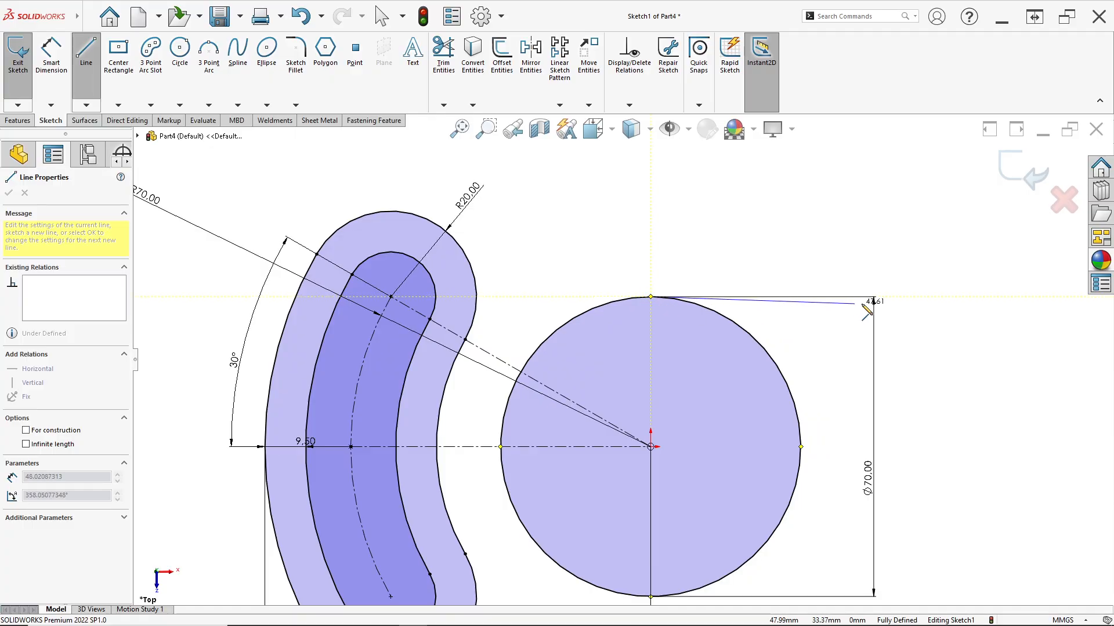
{"action": "left_click", "coordinate": [900, 297]}
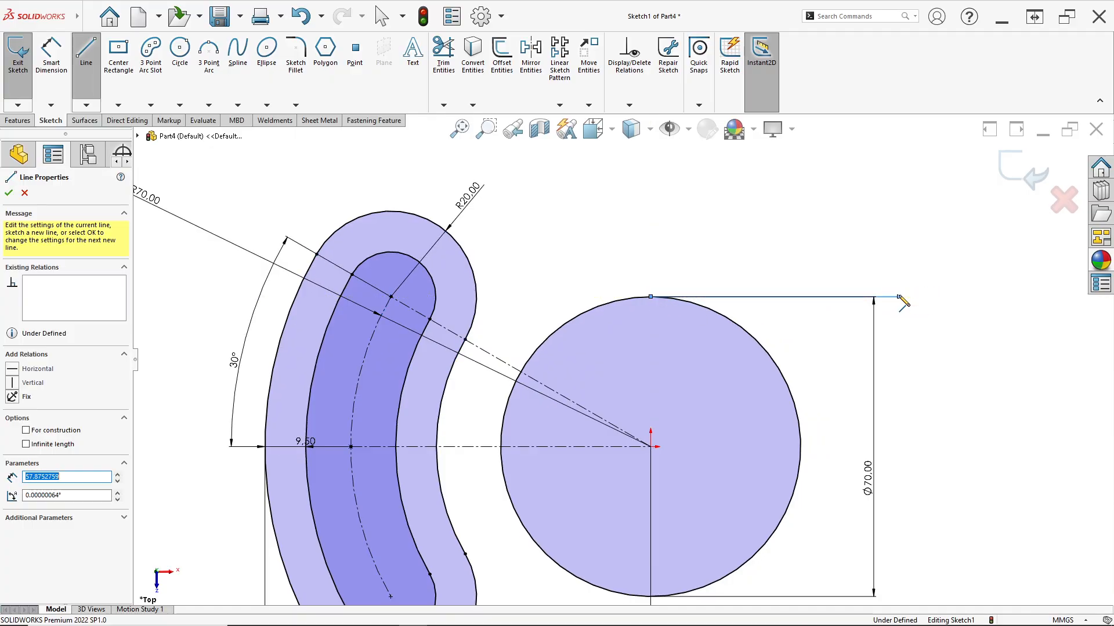
{"action": "left_click", "coordinate": [900, 225]}
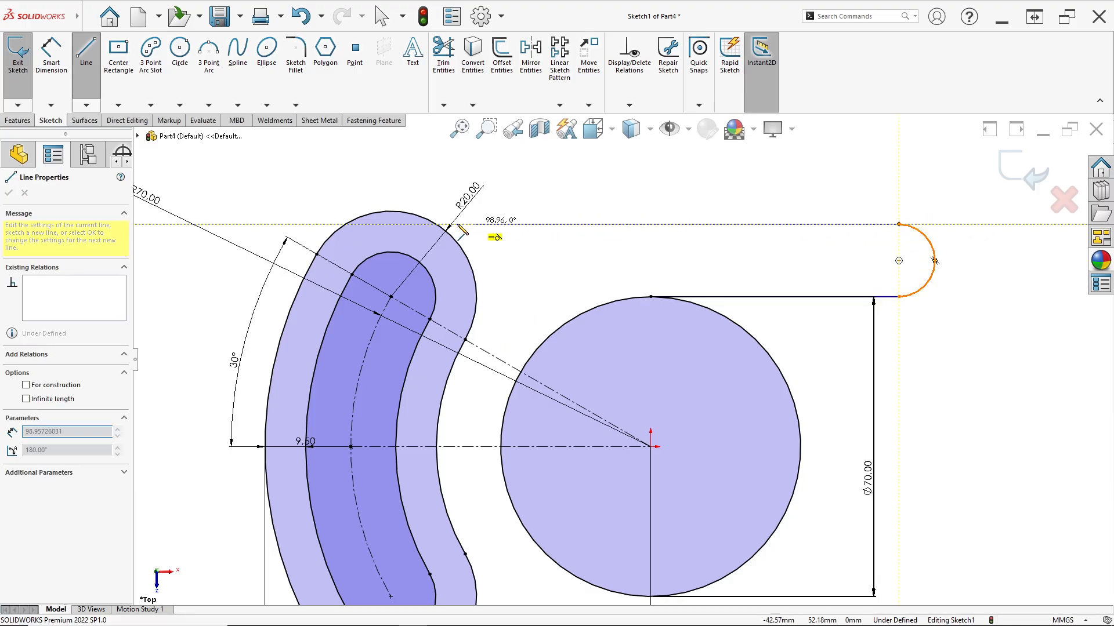
{"action": "key", "text": "Escape"}
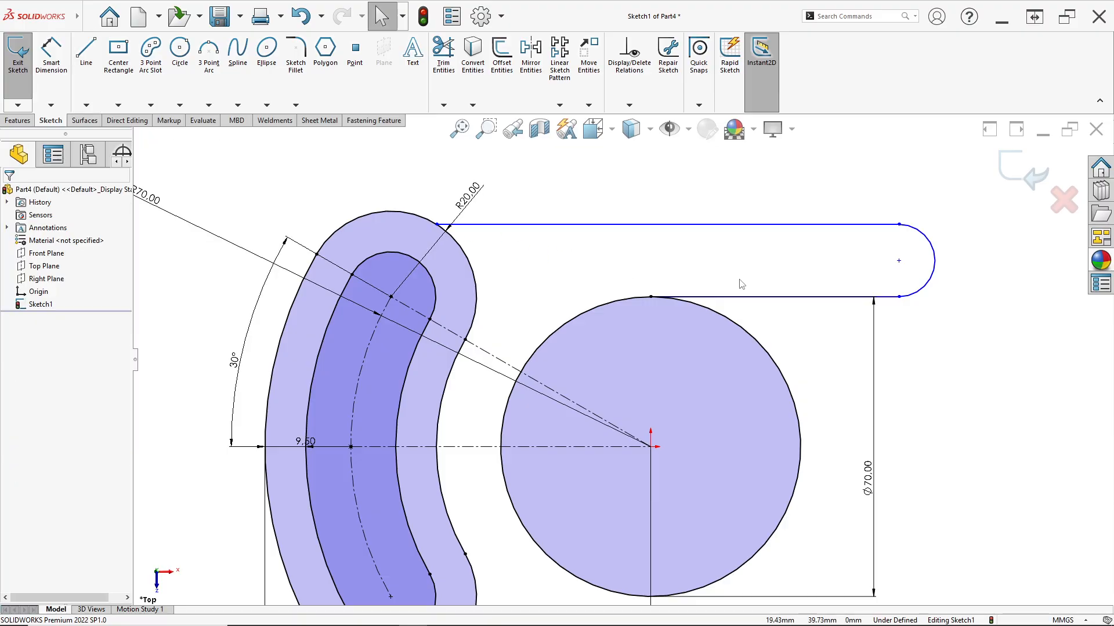
Add a tangent relation between the arm's lower line and the 70 mm circle
{"action": "scroll", "coordinate": [776, 310], "scroll_direction": "up", "scroll_amount": 1}
{"action": "scroll", "coordinate": [642, 324], "scroll_direction": "down", "scroll_amount": 1}
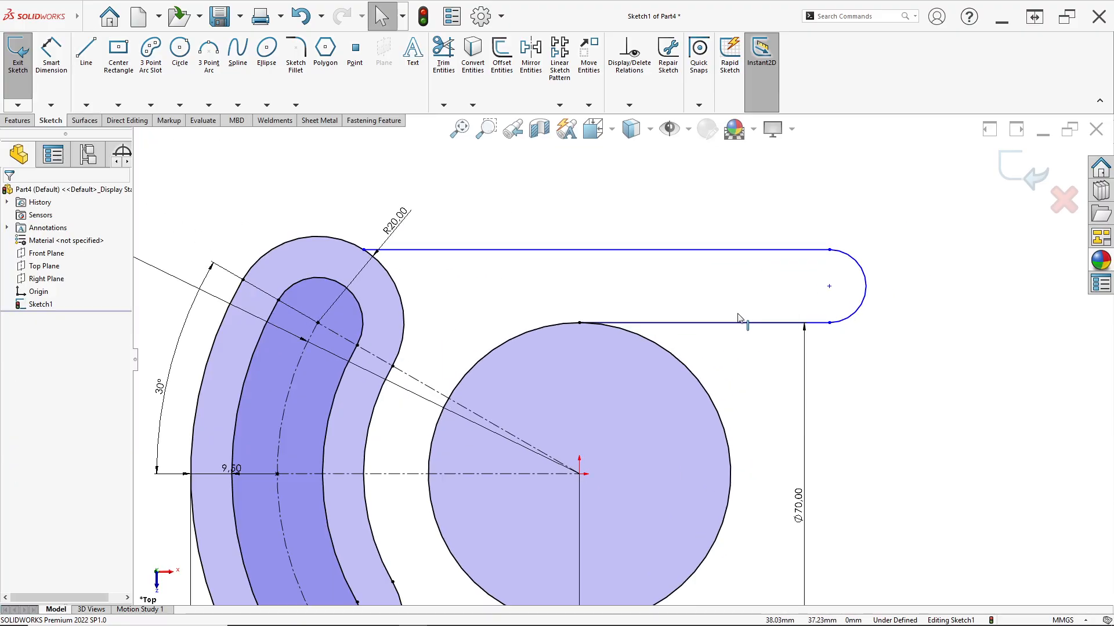
{"action": "left_click", "coordinate": [641, 323]}
{"action": "left_click", "coordinate": [638, 339], "text": "ctrl"}
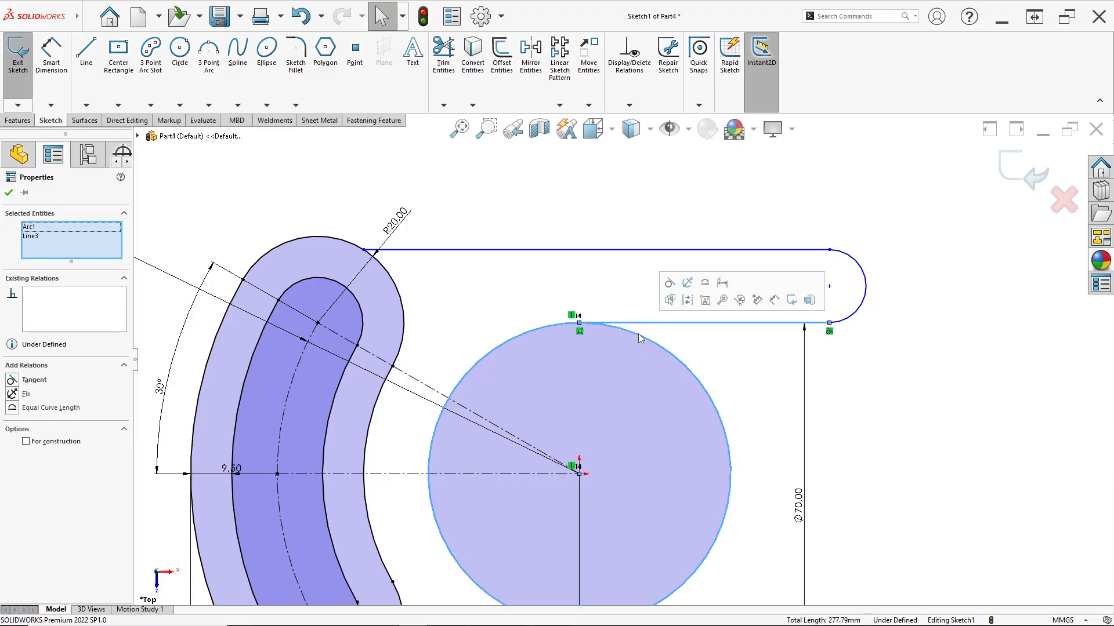
{"action": "left_click", "coordinate": [670, 309]}
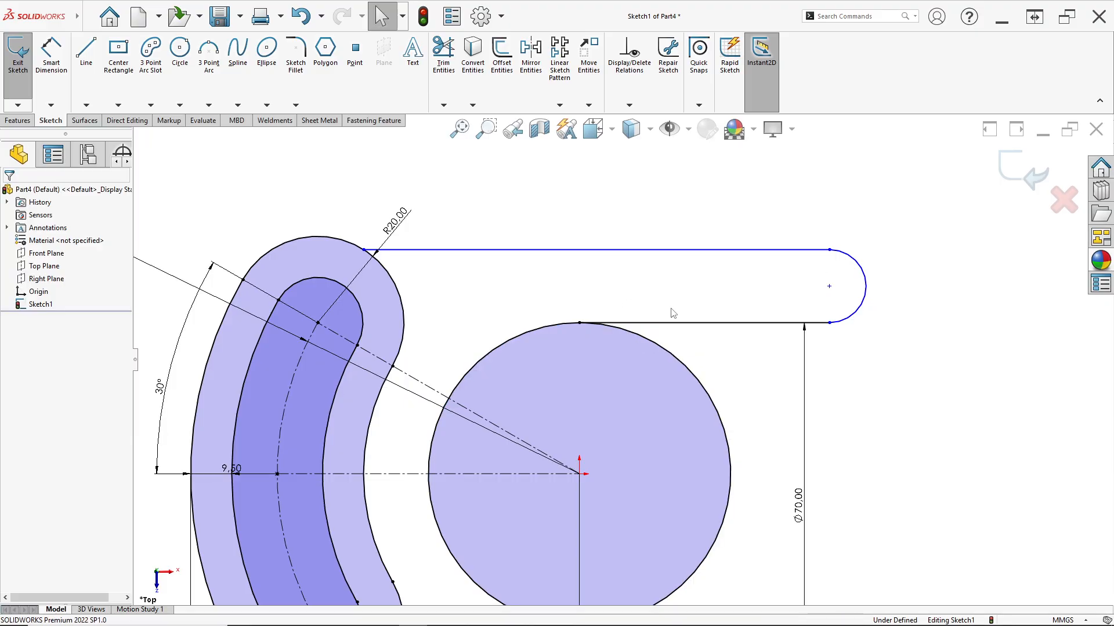
Check the 13 Des.jpg drawing and dimension the arm's end arc radius at 10 mm
{"action": "left_click", "coordinate": [49, 70]}
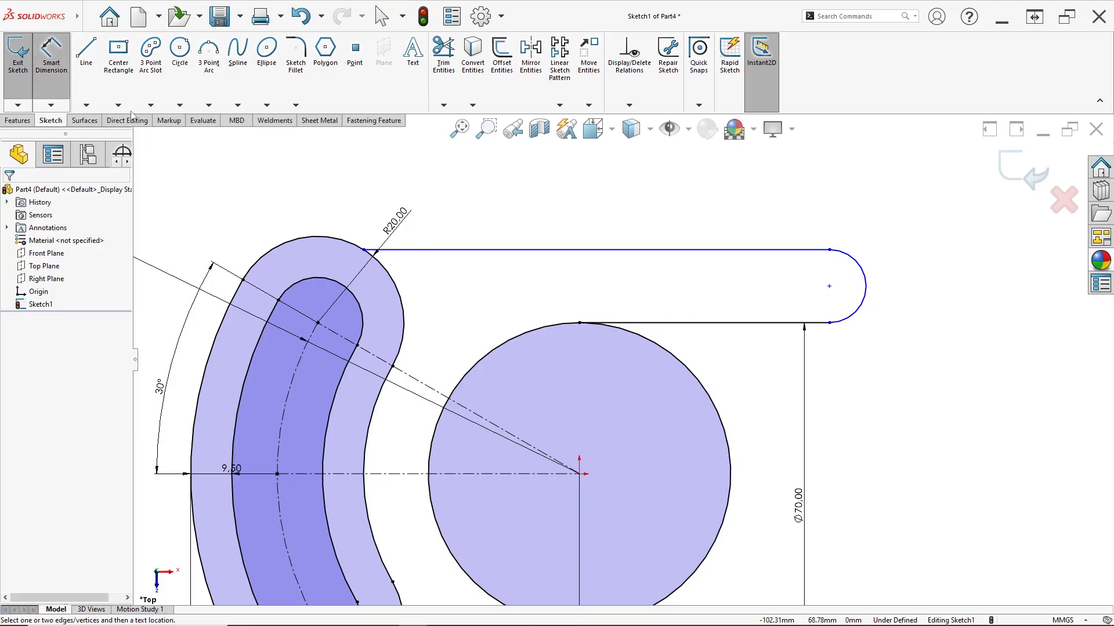
{"action": "left_click", "coordinate": [863, 304]}
{"action": "left_click", "coordinate": [899, 261]}
{"action": "key", "text": "alt+Tab"}
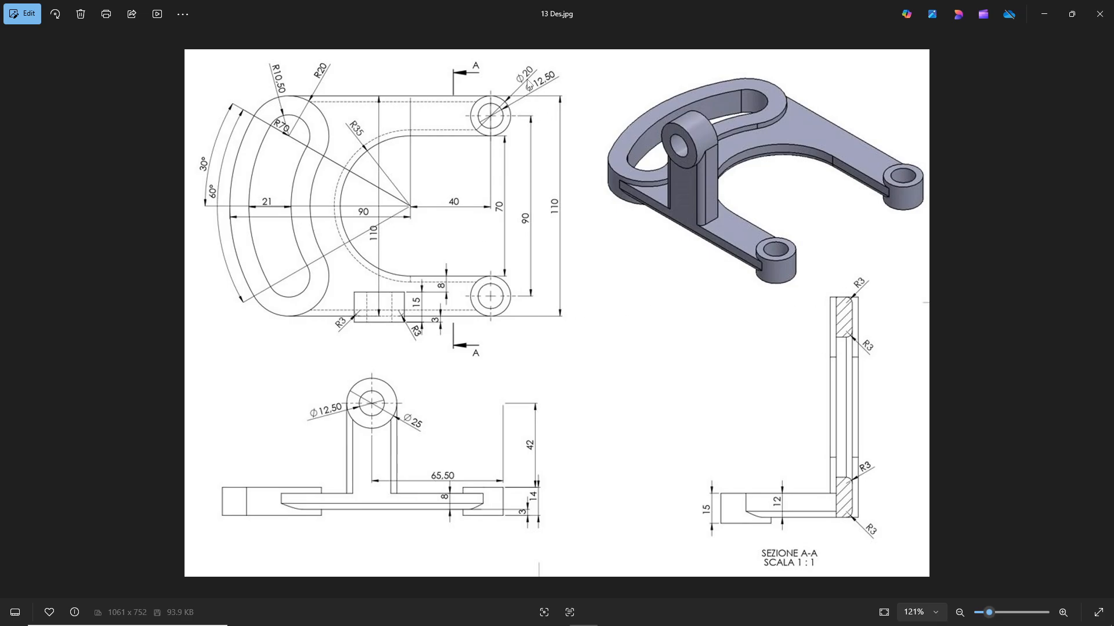
{"action": "key", "text": "alt+Tab"}
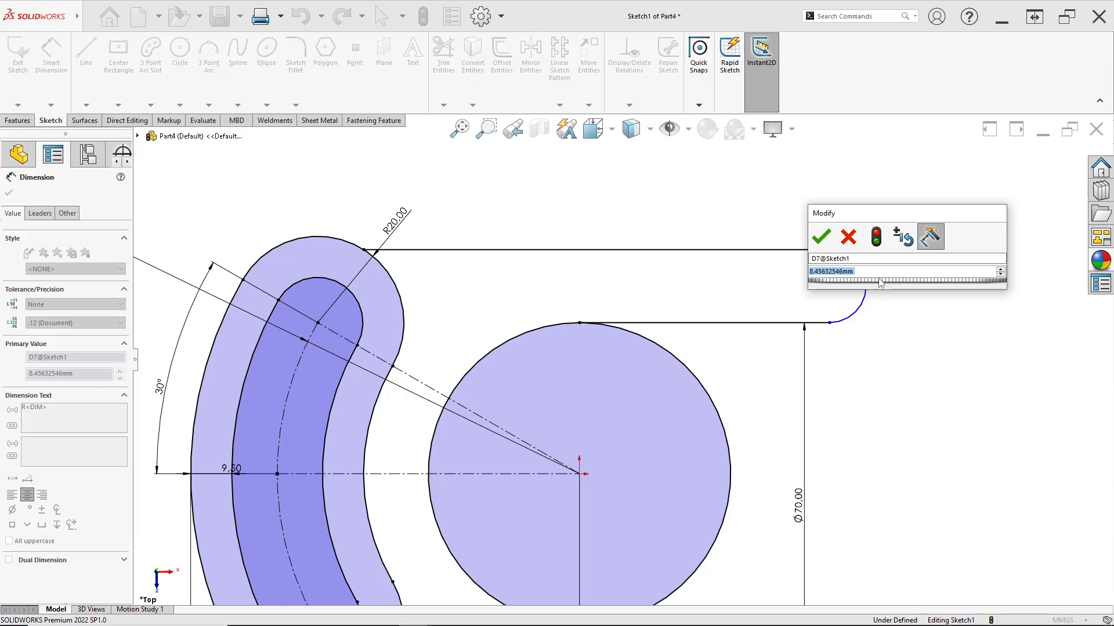
{"action": "type", "text": "10"}
{"action": "key", "text": "Return"}
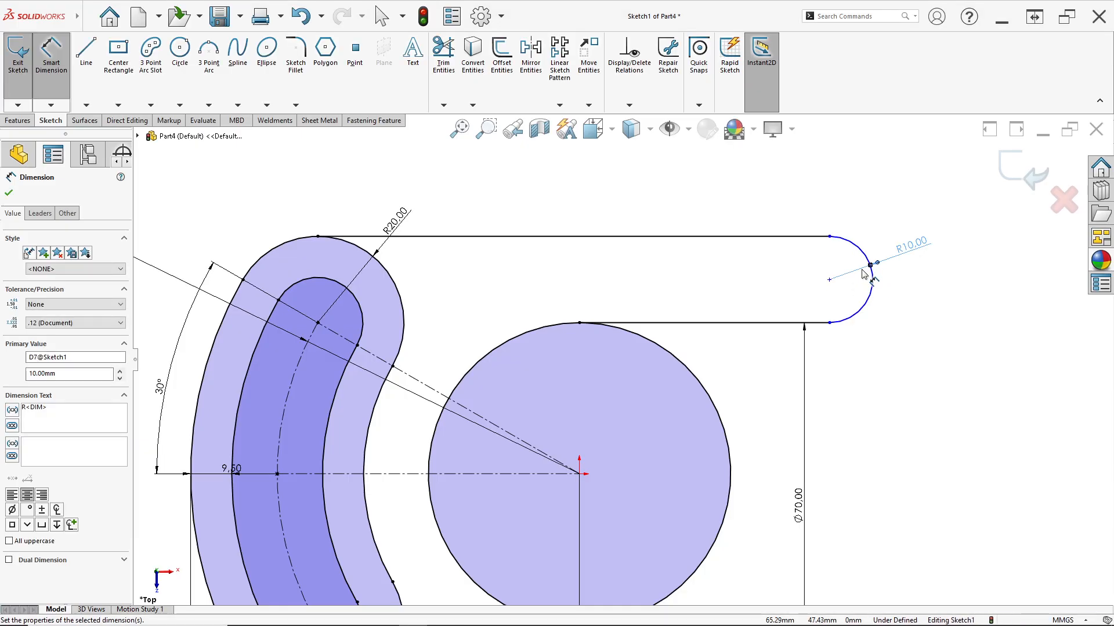
{"action": "left_click", "coordinate": [863, 273]}
{"action": "left_click", "coordinate": [829, 236]}
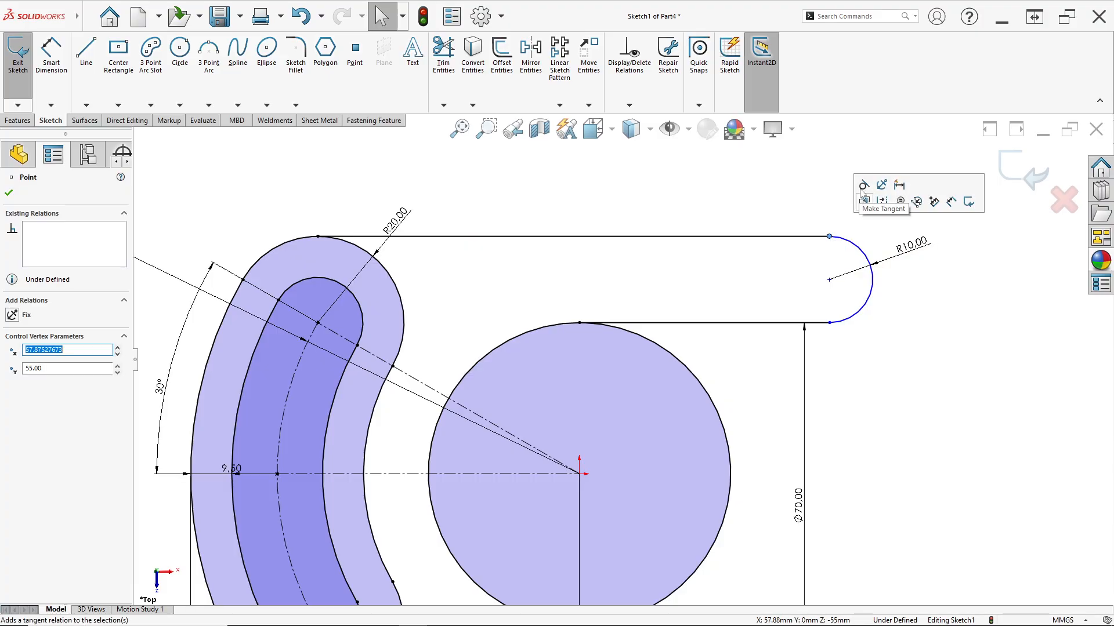
{"action": "left_click", "coordinate": [829, 322]}
{"action": "left_click", "coordinate": [715, 312]}
Sketch a circle about 10 mm in diameter on the centre of the arm's end arc
{"action": "scroll", "coordinate": [783, 319], "scroll_direction": "down", "scroll_amount": 1}
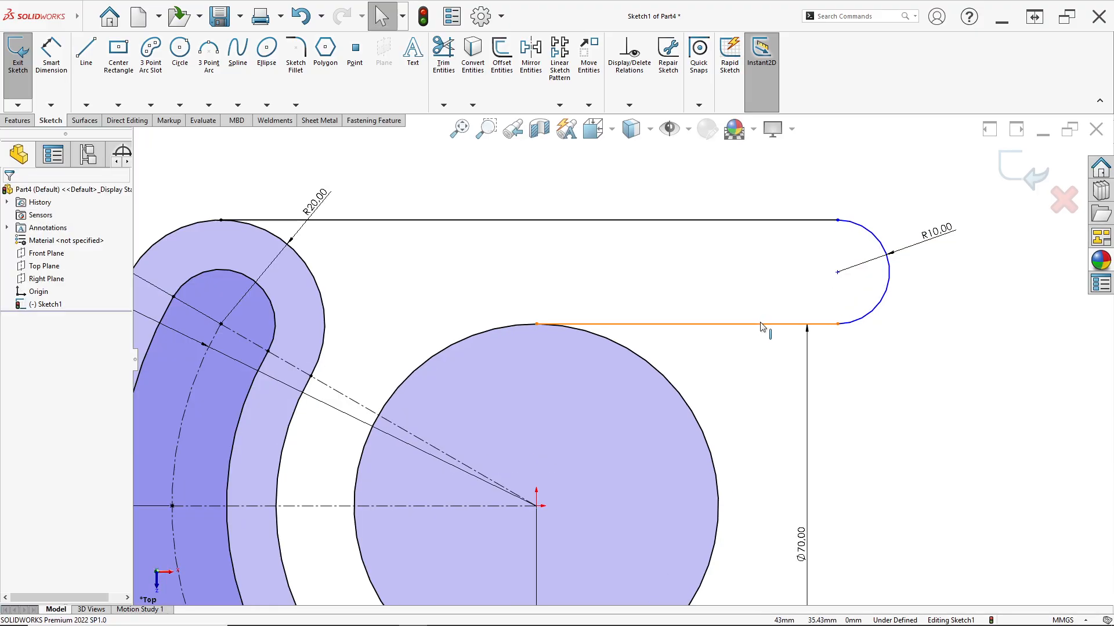
{"action": "left_click", "coordinate": [179, 49]}
{"action": "left_click", "coordinate": [837, 272]}
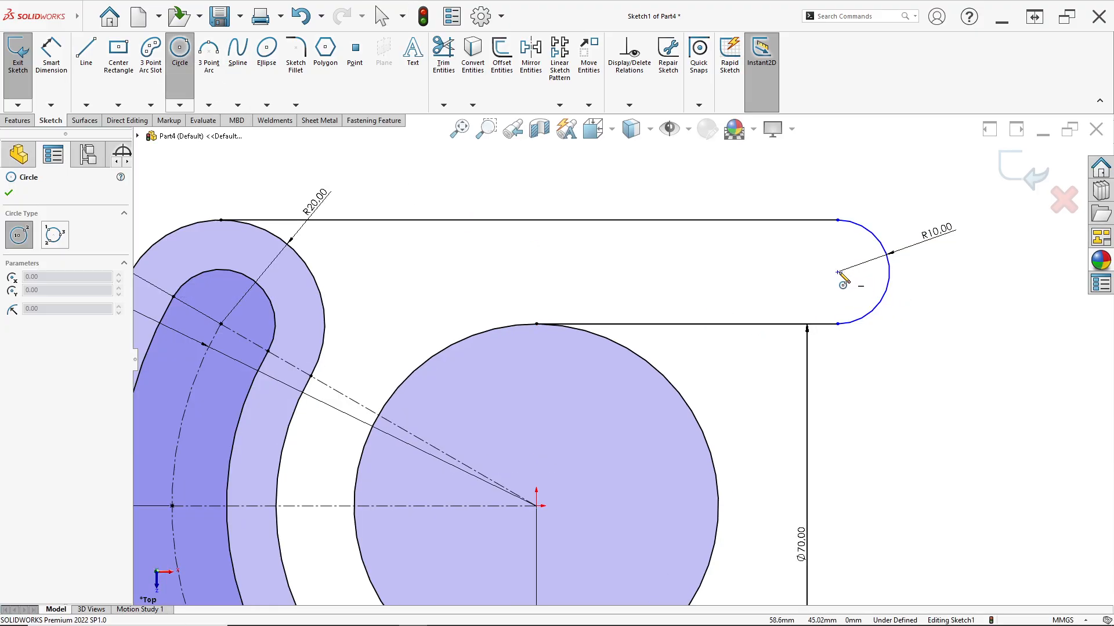
{"action": "left_click", "coordinate": [848, 296]}
Dimension the diameter of the arm's hole circle at 12.5 mm
{"action": "key", "text": "d"}
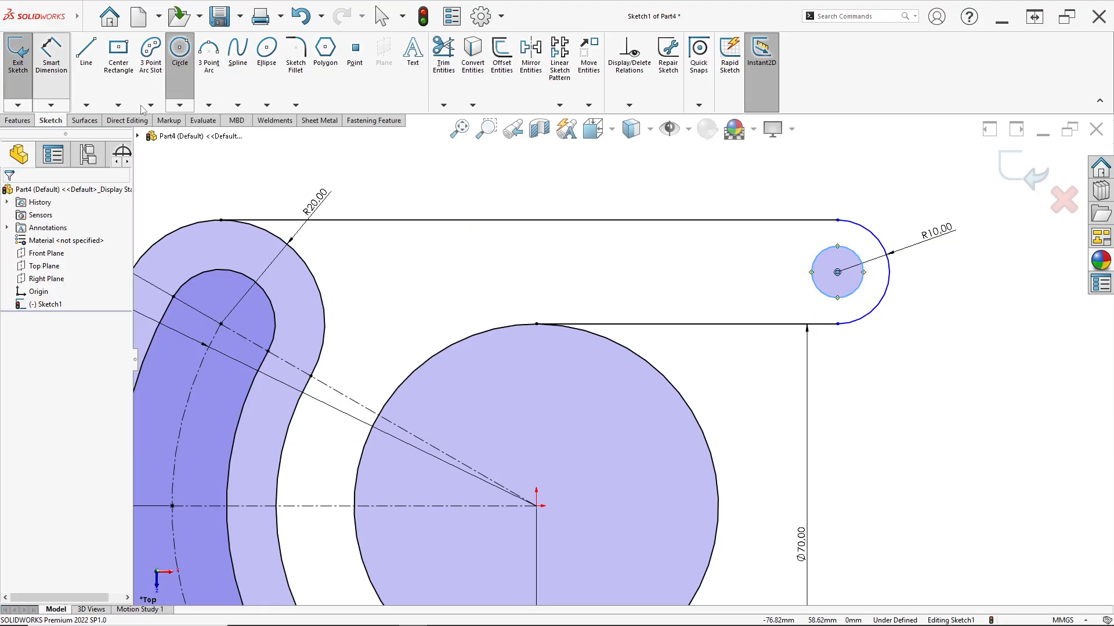
{"action": "left_click", "coordinate": [861, 288]}
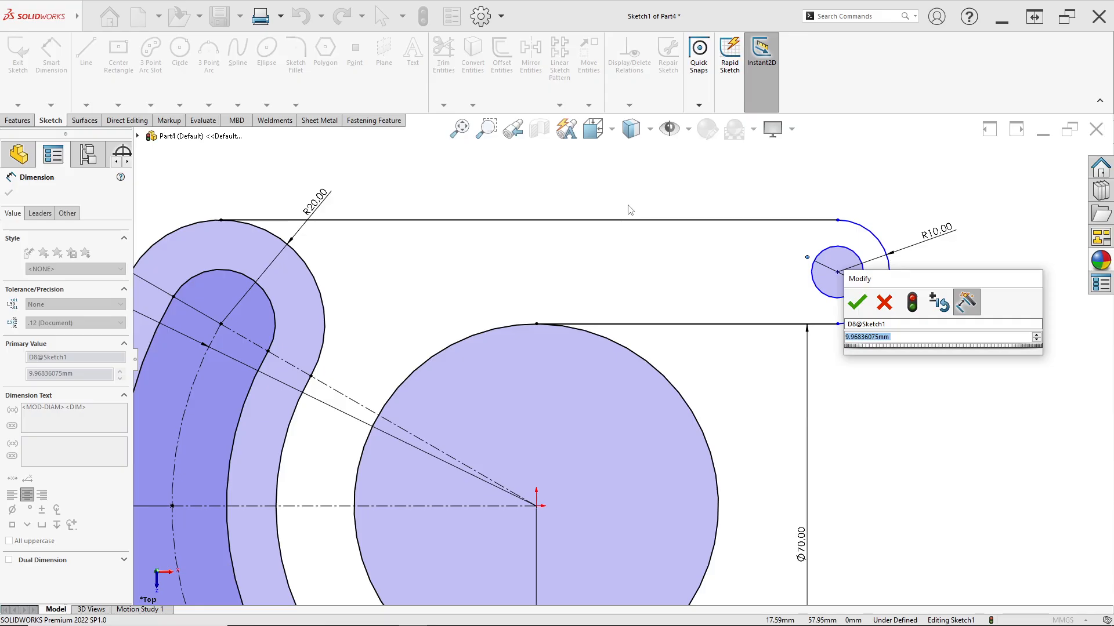
{"action": "type", "text": "12,5"}
{"action": "key", "text": "Return"}
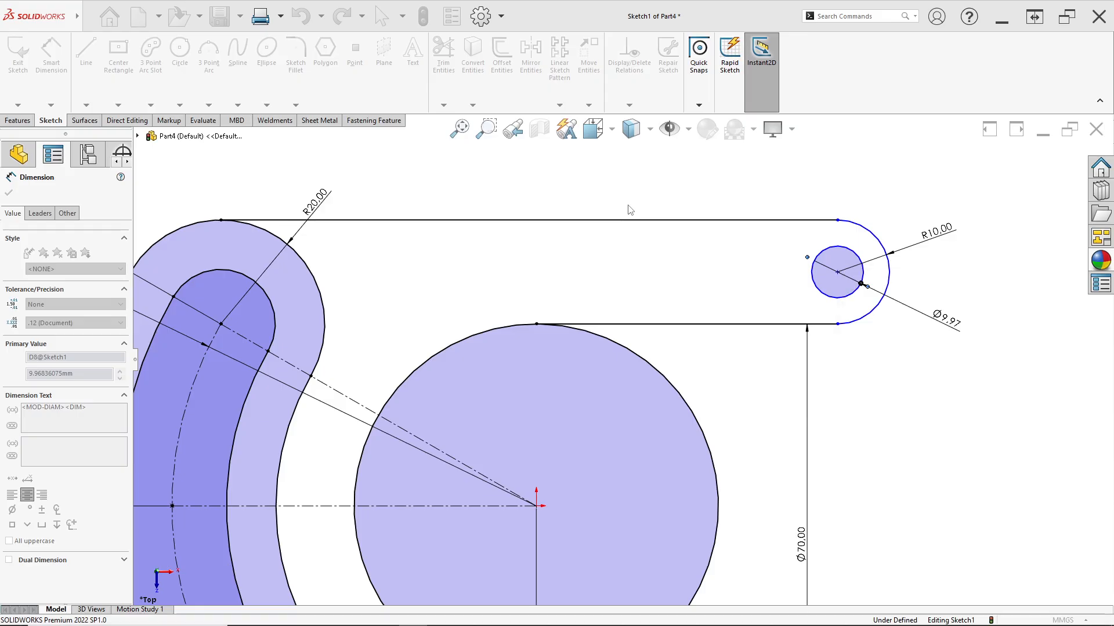
{"action": "key", "text": "Escape"}
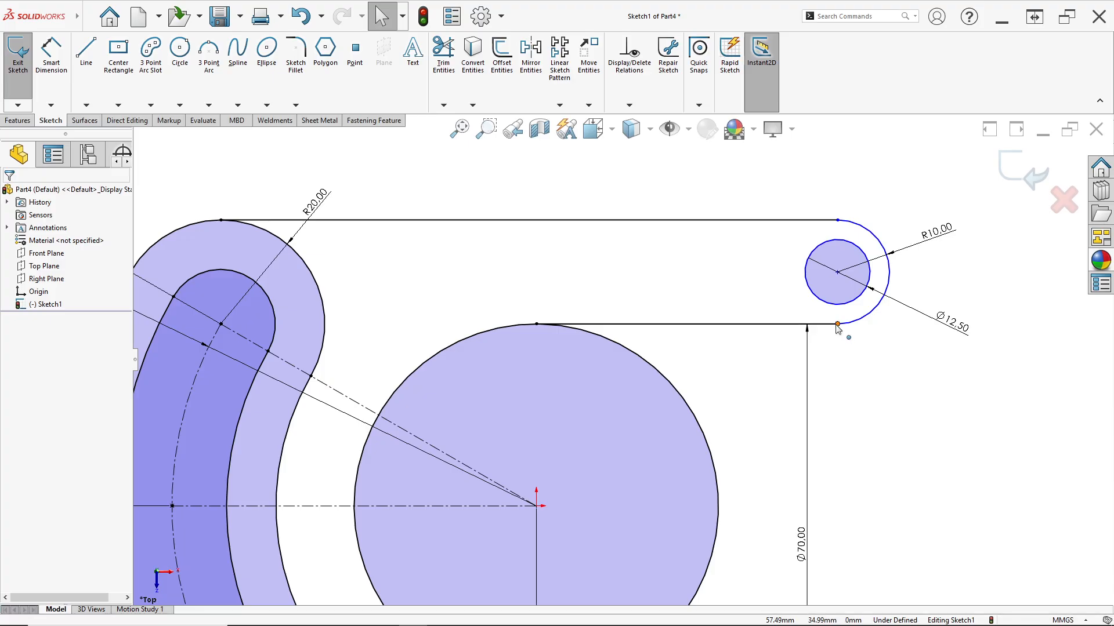
Measure the doubled distance from the arm's hole centre to the horizontal centreline without placing a dimension, and compare it with the drawing
{"action": "scroll", "coordinate": [836, 326], "scroll_direction": "up", "scroll_amount": 2}
{"action": "left_click", "coordinate": [54, 68]}
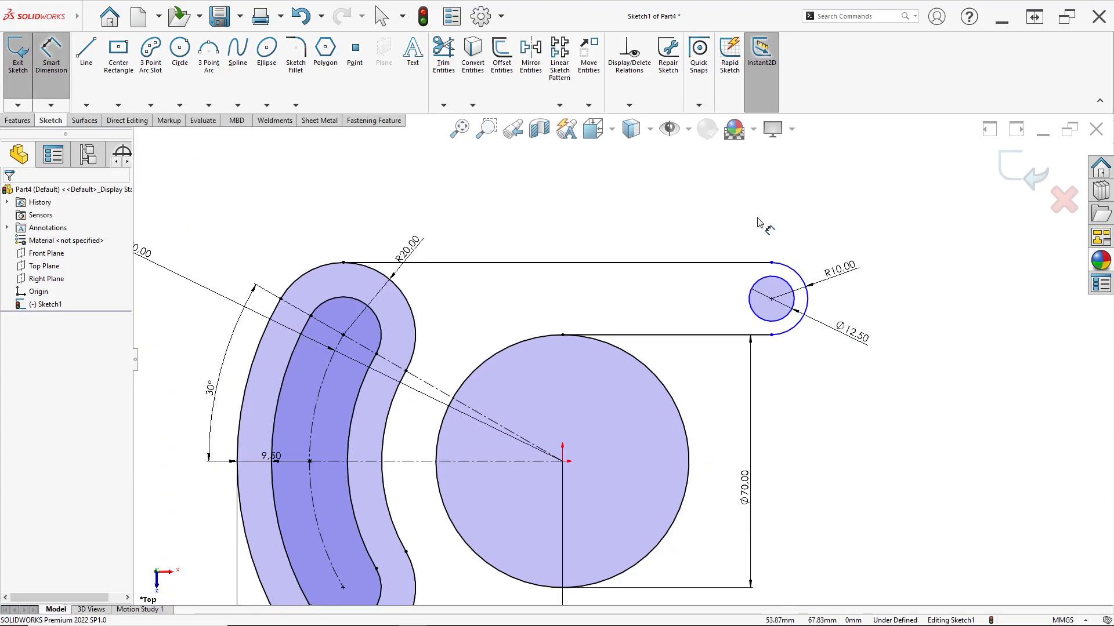
{"action": "left_click", "coordinate": [771, 299]}
{"action": "left_click", "coordinate": [549, 462]}
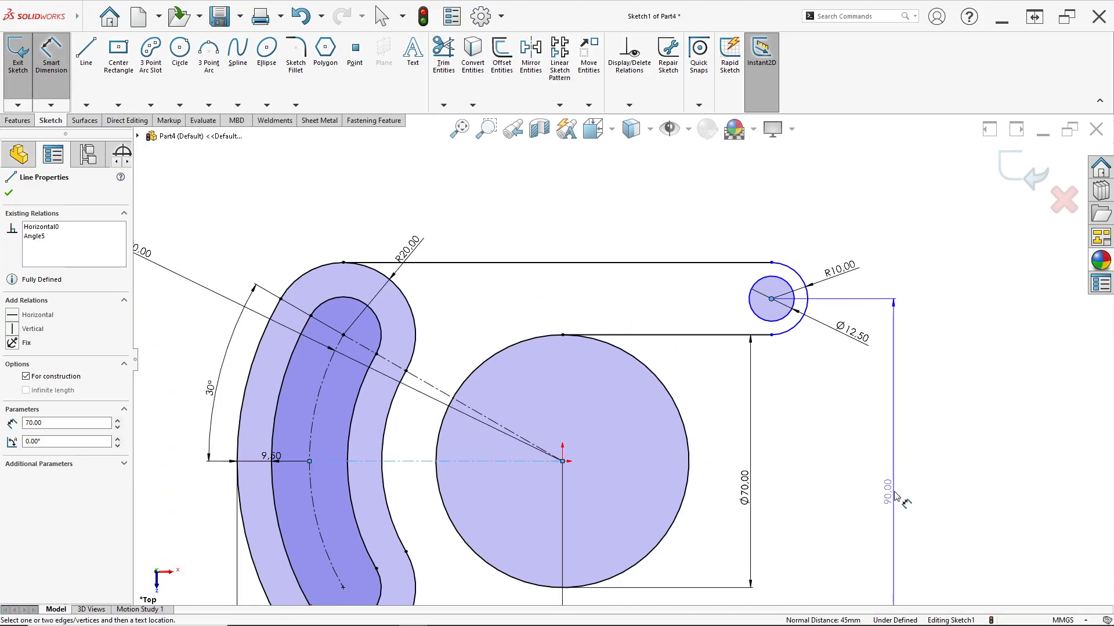
{"action": "scroll", "coordinate": [896, 490], "scroll_direction": "up", "scroll_amount": 3}
{"action": "scroll", "coordinate": [838, 475], "scroll_direction": "down", "scroll_amount": 2}
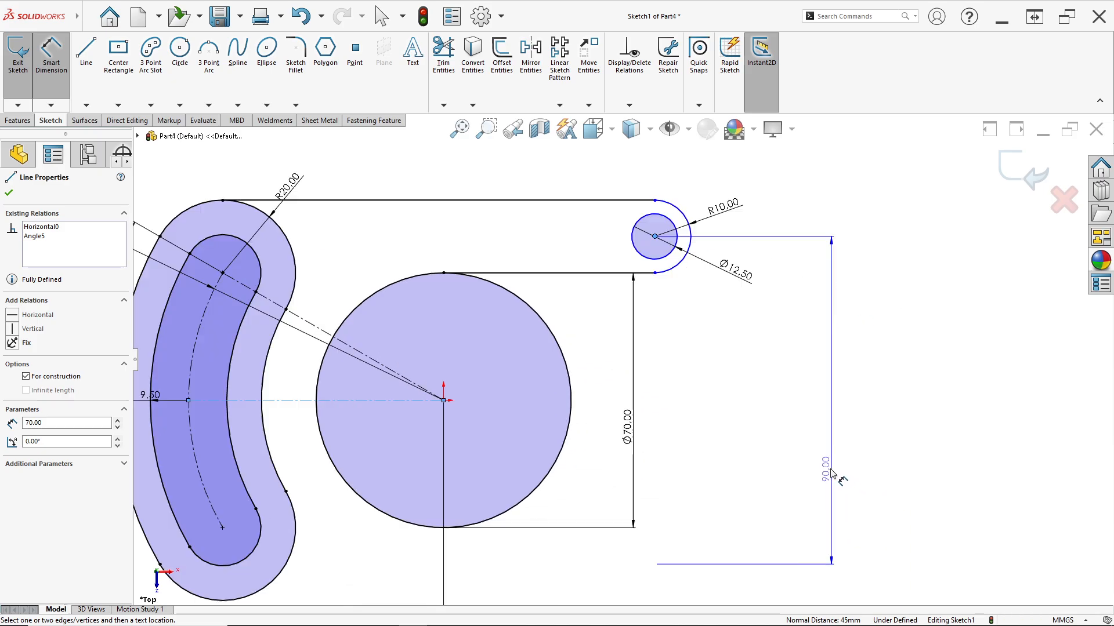
{"action": "key", "text": "Escape"}
{"action": "key", "text": "alt+Tab"}
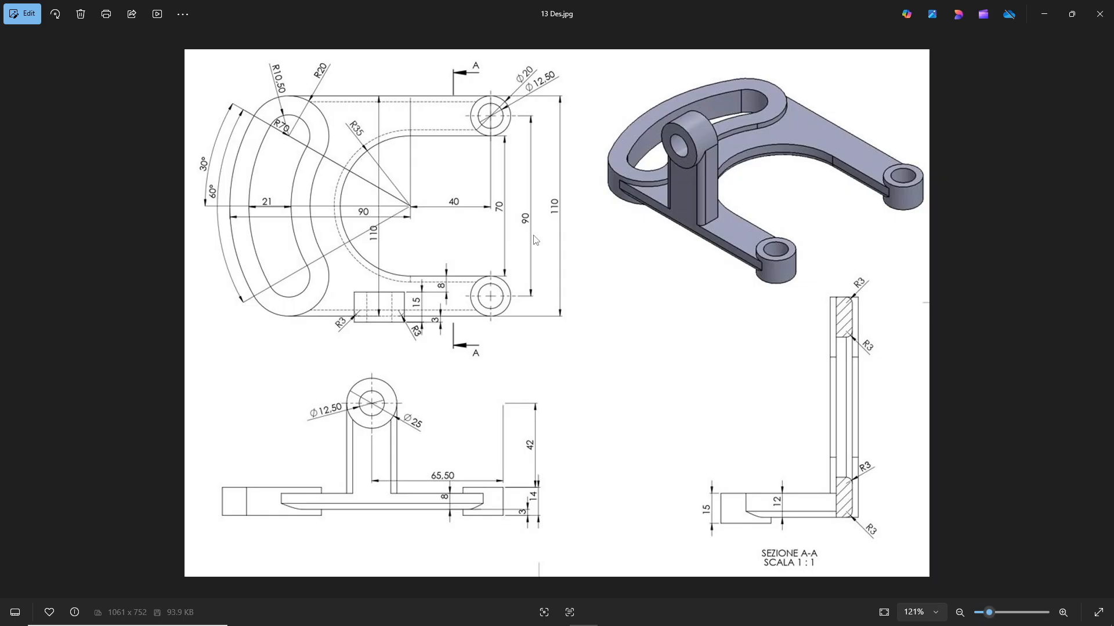
{"action": "key", "text": "alt+Tab"}
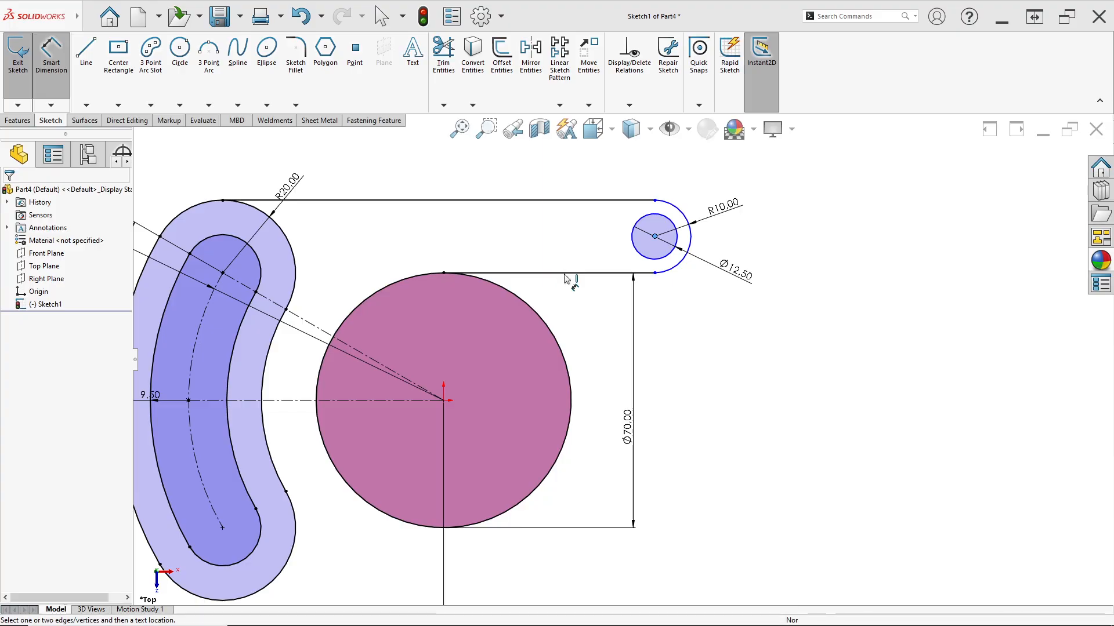
Try to dimension the arm's lower line against the hole centre and against the horizontal centreline, and recheck the drawing
{"action": "left_click", "coordinate": [591, 274]}
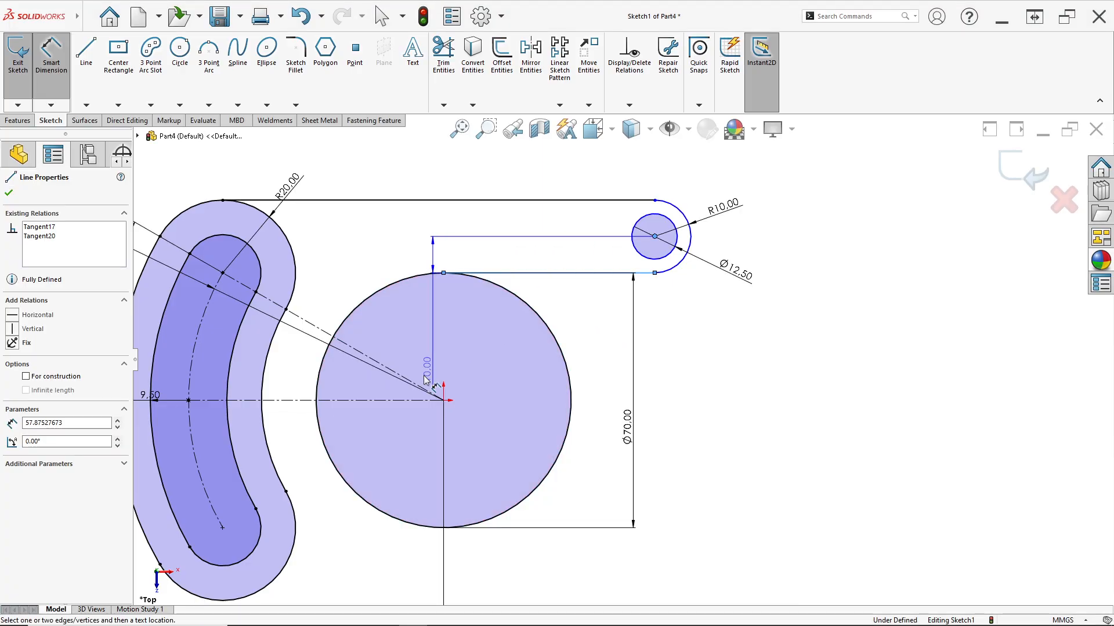
{"action": "left_click", "coordinate": [405, 403]}
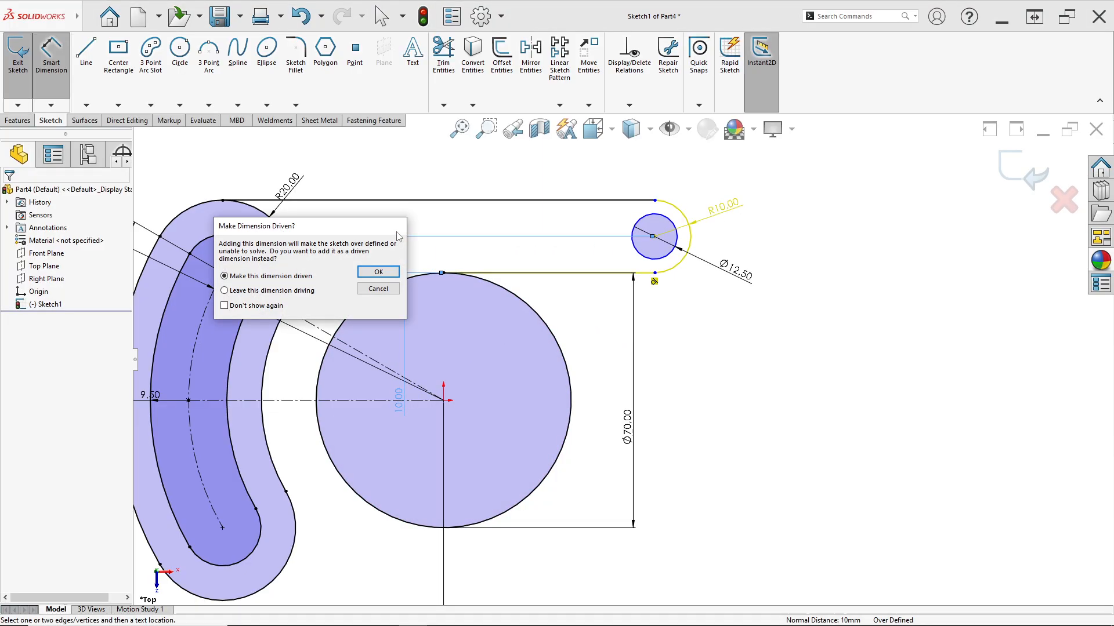
{"action": "left_click", "coordinate": [378, 288]}
{"action": "left_click", "coordinate": [555, 273]}
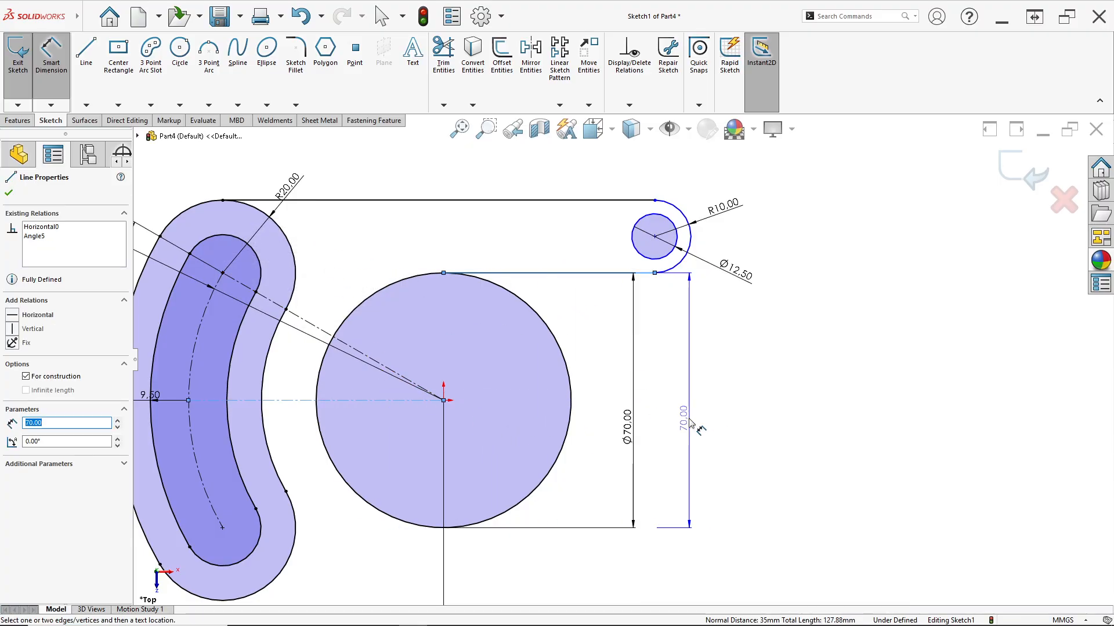
{"action": "key", "text": "Escape"}
{"action": "key", "text": "Escape"}
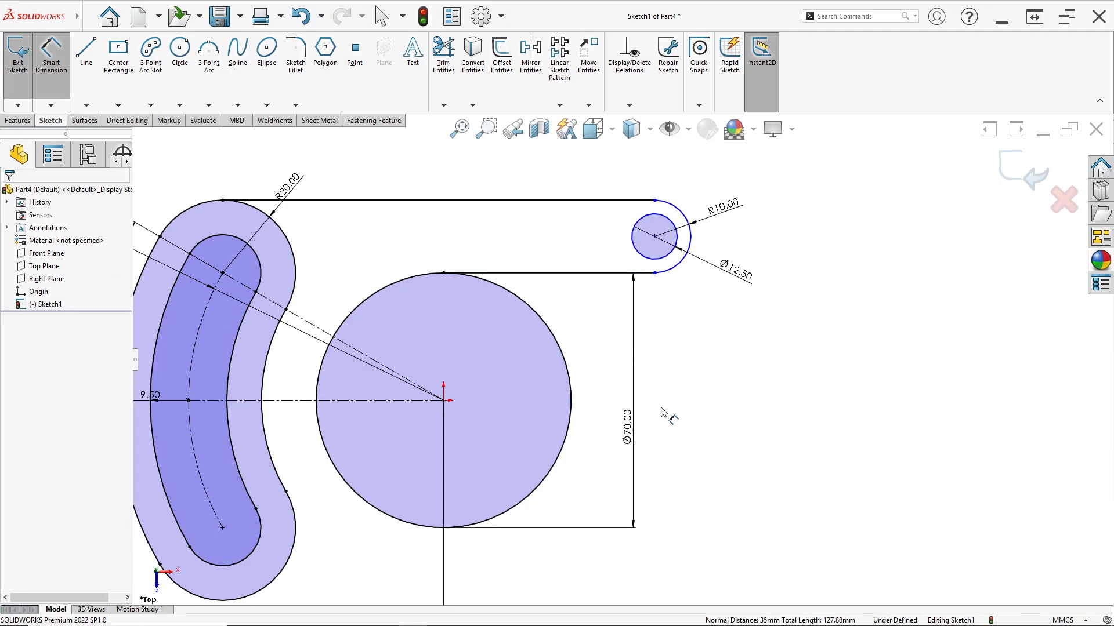
{"action": "key", "text": "alt+Tab"}
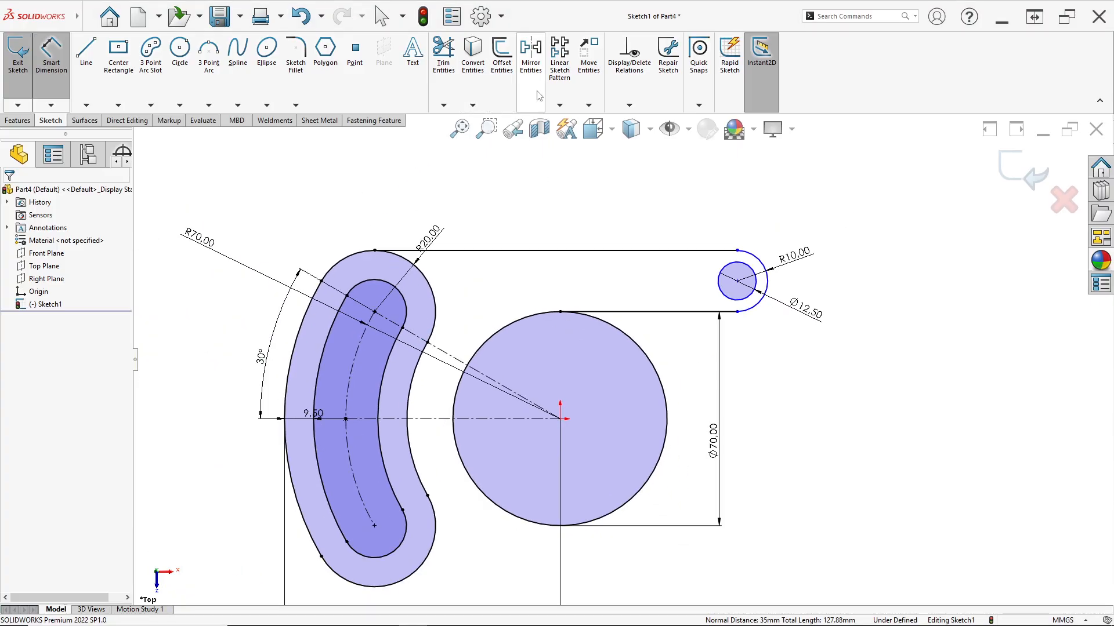
Mirror the arm's two horizontal lines, end arc and hole circle about the horizontal centreline, keeping the originals
{"action": "left_click", "coordinate": [530, 58]}
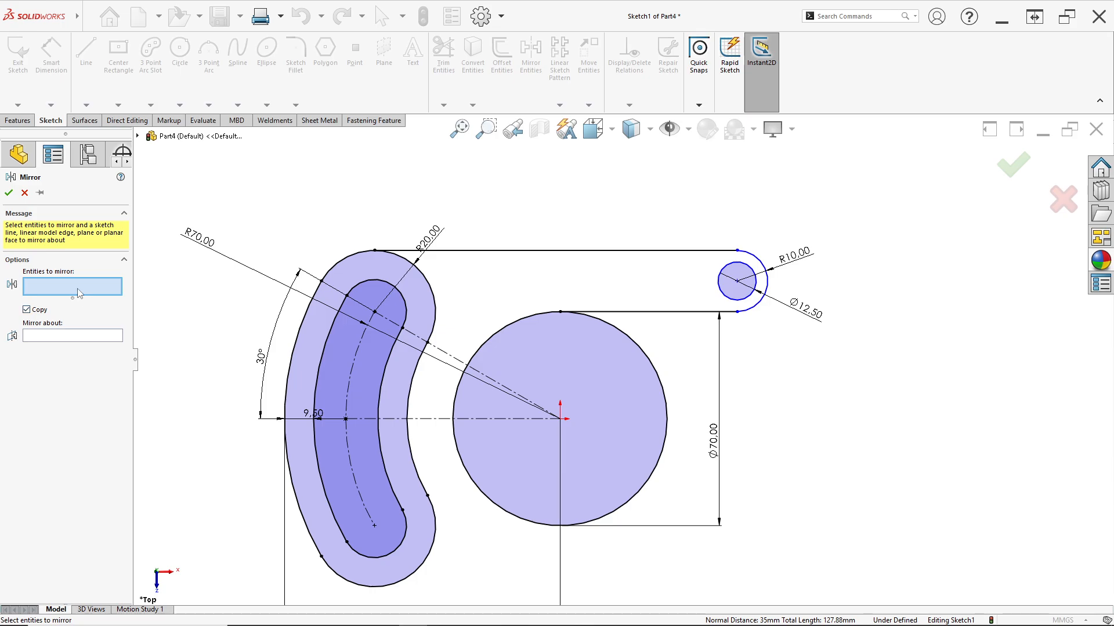
{"action": "scroll", "coordinate": [679, 322], "scroll_direction": "down", "scroll_amount": 2}
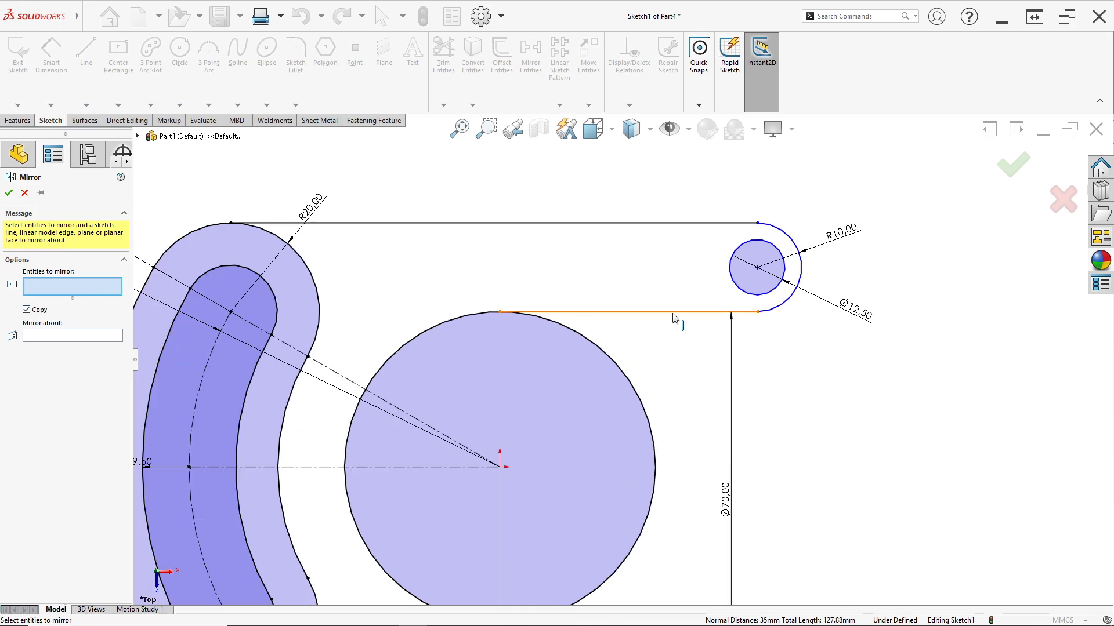
{"action": "left_click", "coordinate": [675, 312]}
{"action": "left_click", "coordinate": [781, 307]}
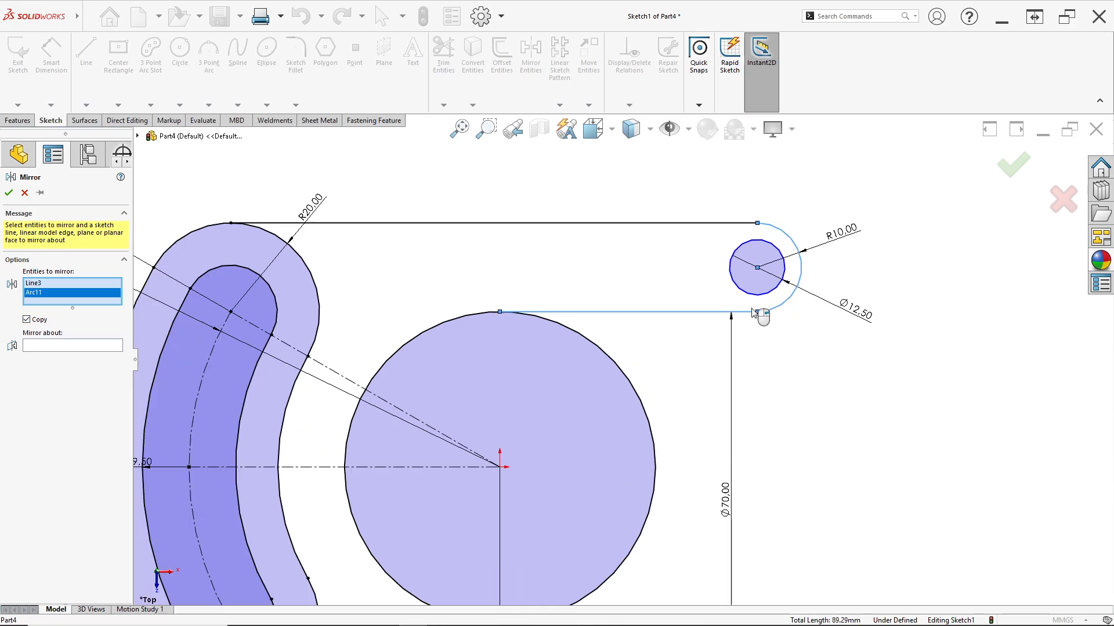
{"action": "left_click", "coordinate": [722, 223]}
{"action": "left_click", "coordinate": [732, 268]}
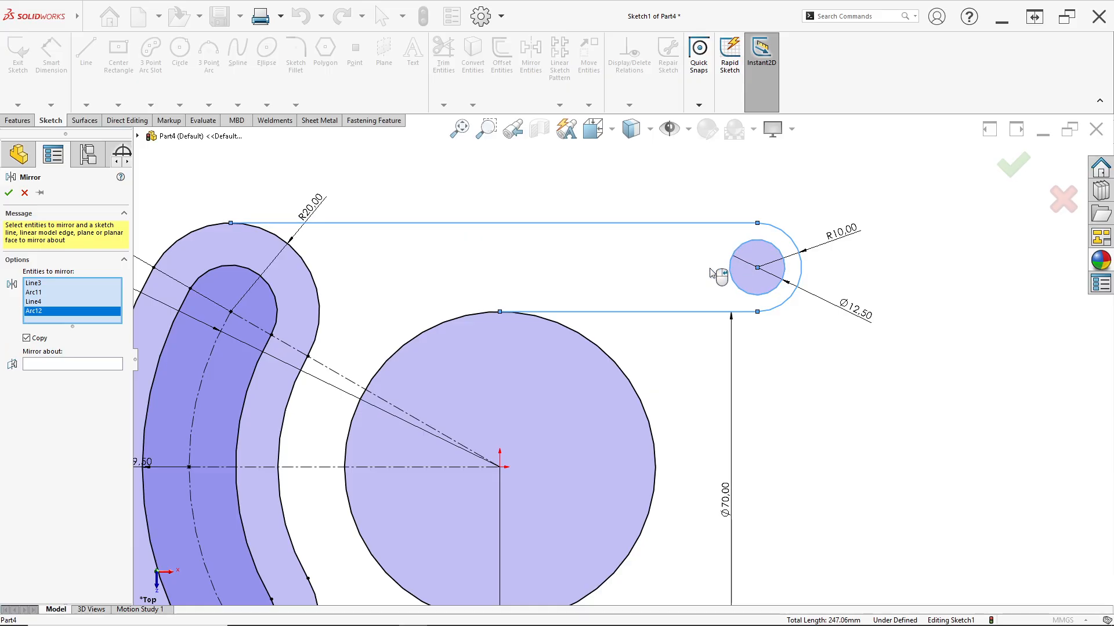
{"action": "left_click", "coordinate": [77, 363]}
{"action": "scroll", "coordinate": [623, 359], "scroll_direction": "up", "scroll_amount": 1}
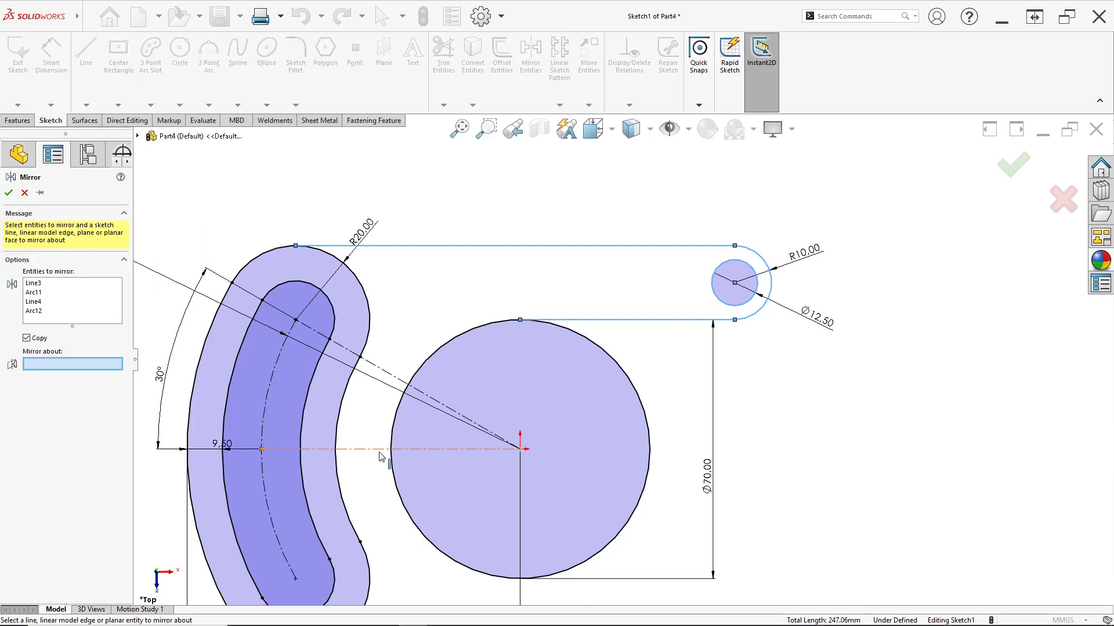
{"action": "left_click", "coordinate": [393, 449]}
{"action": "scroll", "coordinate": [621, 358], "scroll_direction": "up", "scroll_amount": 3}
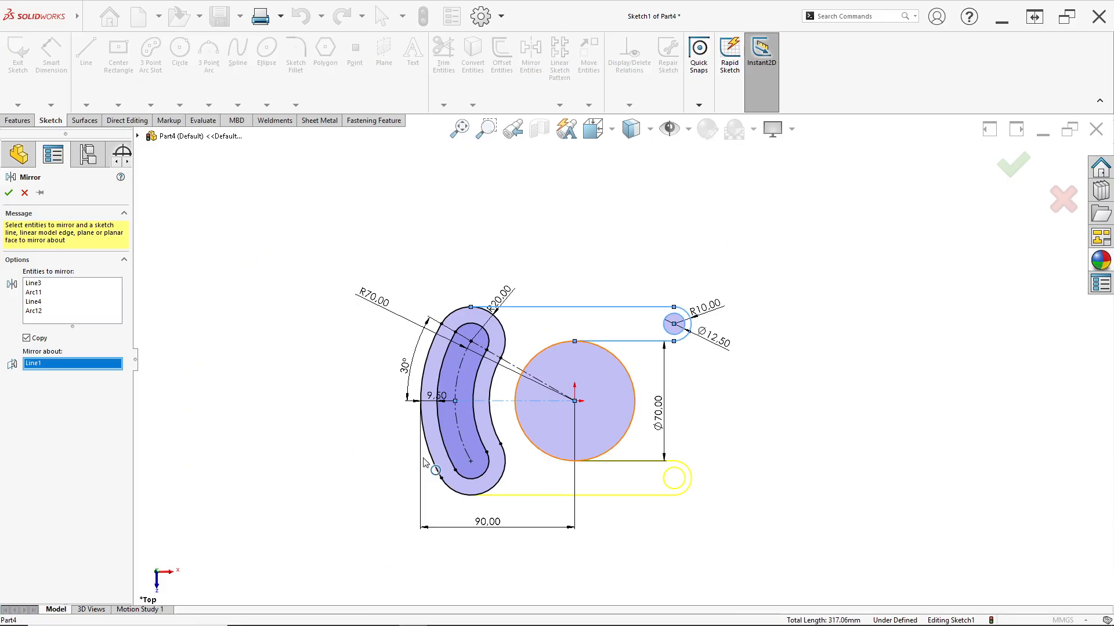
{"action": "left_click", "coordinate": [9, 192]}
Trim away the half of the 70 mm circle facing the arm ends, leaving a U-shaped opening between the two arms
{"action": "scroll", "coordinate": [597, 396], "scroll_direction": "down", "scroll_amount": 4}
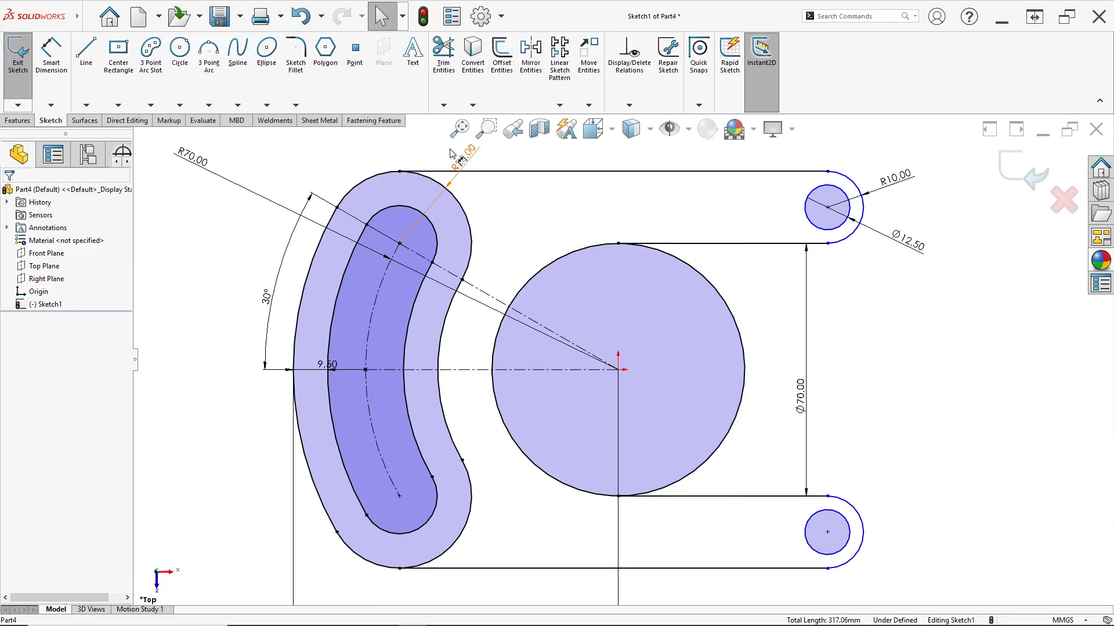
{"action": "left_click", "coordinate": [443, 55]}
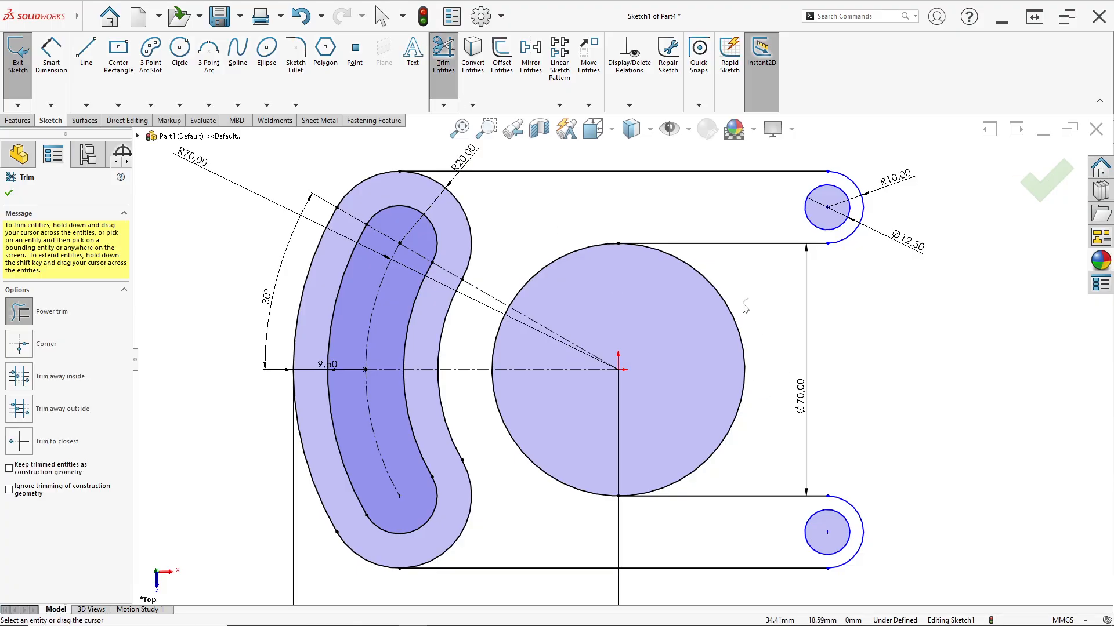
{"action": "left_click_drag", "start_coordinate": [745, 309], "coordinate": [734, 318]}
{"action": "left_click", "coordinate": [9, 192]}
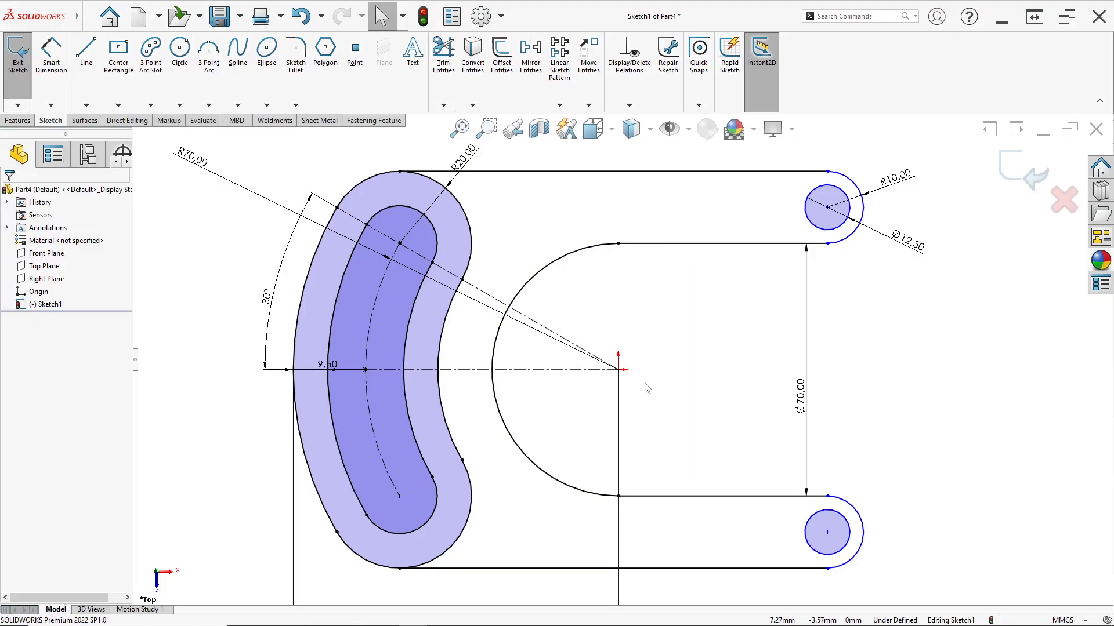
Sketch a full circle of 10 mm radius around each of the two arm holes, concentric with the hole and reaching the arm's line endpoint
{"action": "scroll", "coordinate": [644, 383], "scroll_direction": "up", "scroll_amount": 2}
{"action": "scroll", "coordinate": [631, 425], "scroll_direction": "down", "scroll_amount": 3}
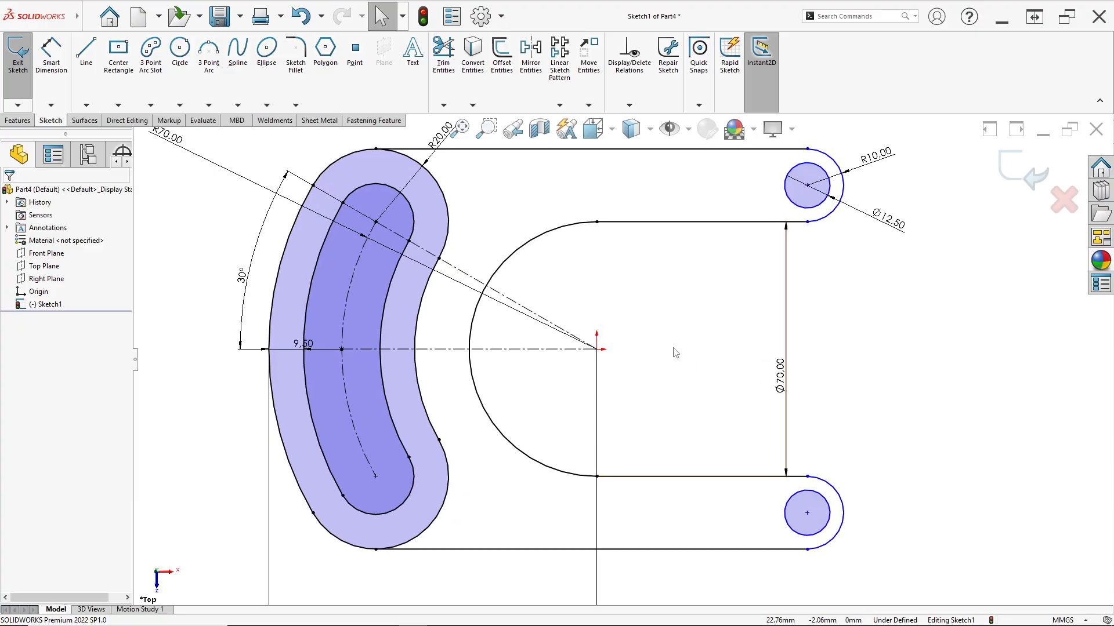
{"action": "left_click", "coordinate": [190, 61]}
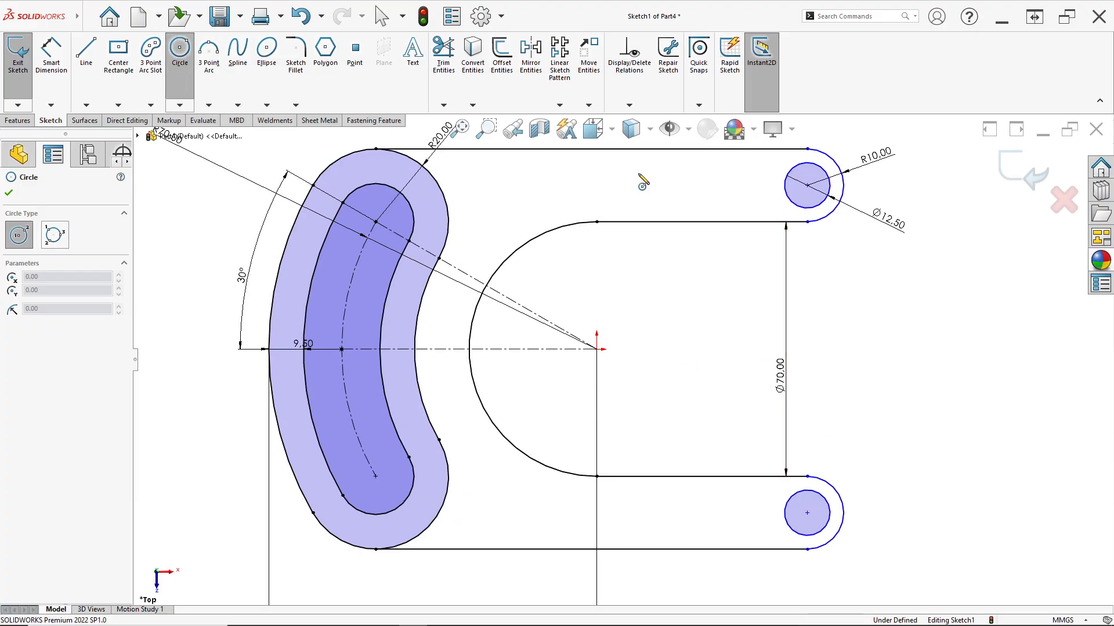
{"action": "scroll", "coordinate": [828, 154], "scroll_direction": "down", "scroll_amount": 2}
{"action": "left_click", "coordinate": [797, 214]}
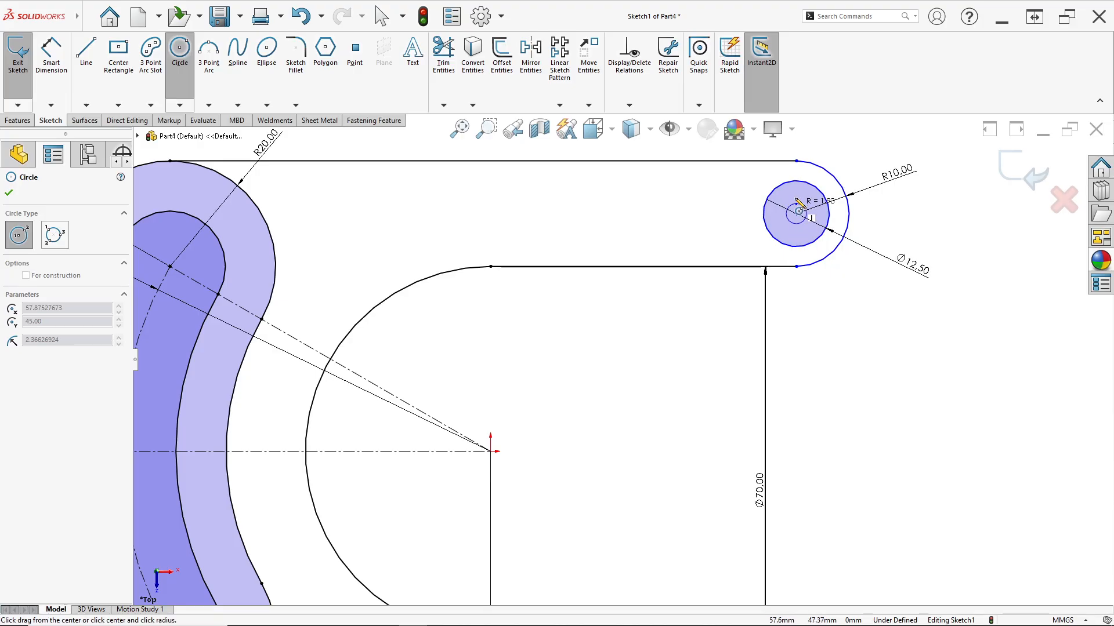
{"action": "left_click", "coordinate": [796, 161]}
{"action": "scroll", "coordinate": [803, 374], "scroll_direction": "up", "scroll_amount": 3}
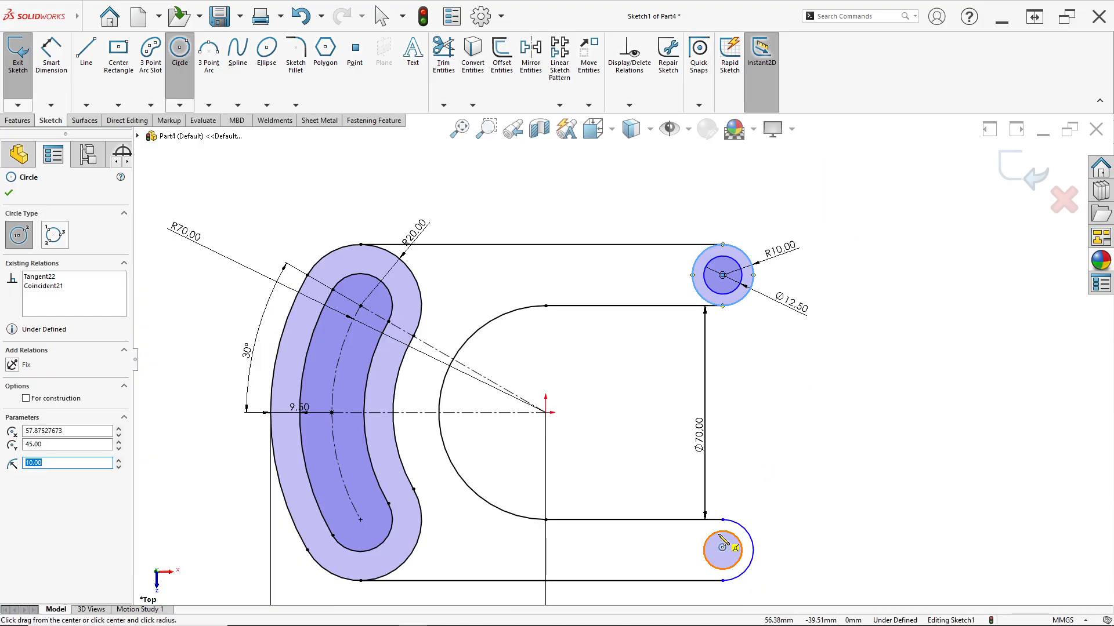
{"action": "scroll", "coordinate": [708, 522], "scroll_direction": "down", "scroll_amount": 3}
{"action": "left_click", "coordinate": [676, 473]}
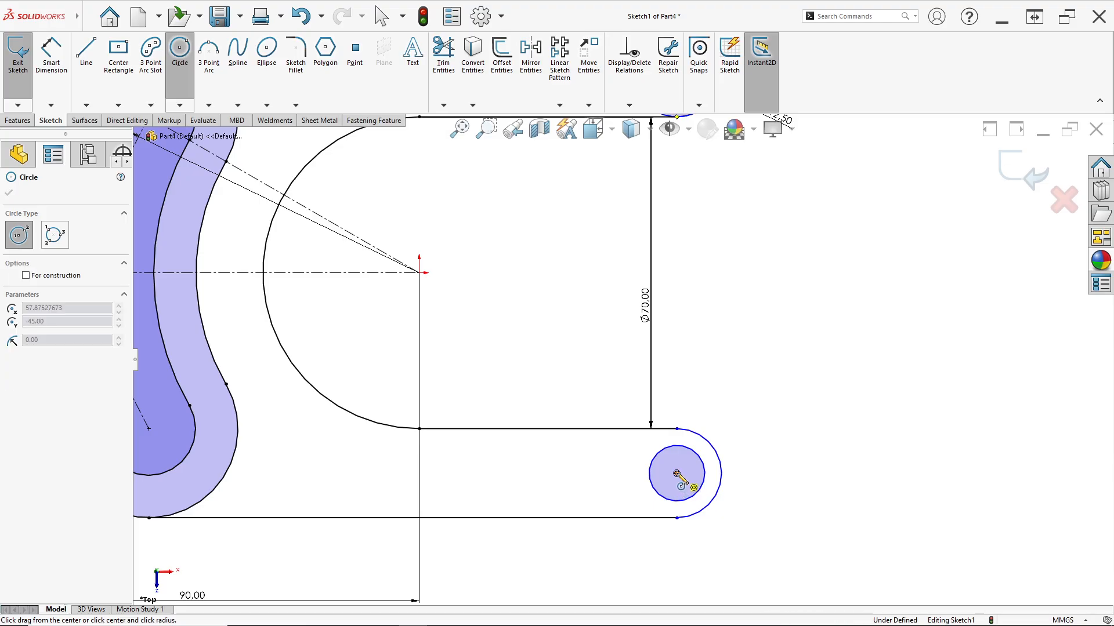
{"action": "left_click", "coordinate": [676, 429]}
{"action": "key", "text": "Escape"}
Check the arm's outer end circle without placing a dimension, and compare the sketch with the top view in the 13 Des.jpg drawing
{"action": "left_click", "coordinate": [50, 87]}
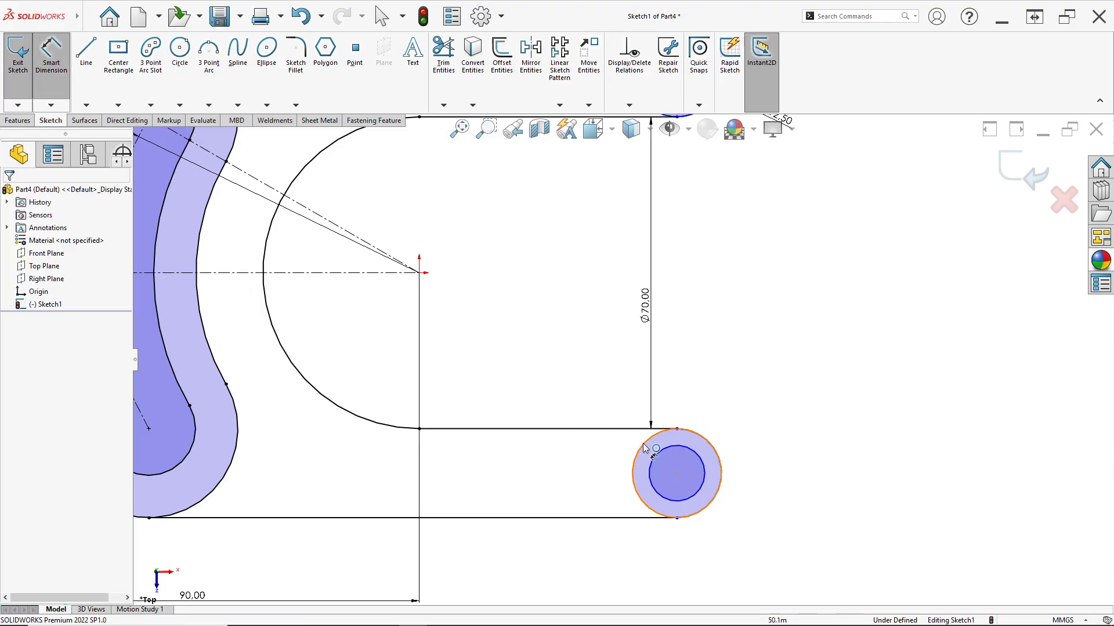
{"action": "scroll", "coordinate": [601, 327], "scroll_direction": "up", "scroll_amount": 3}
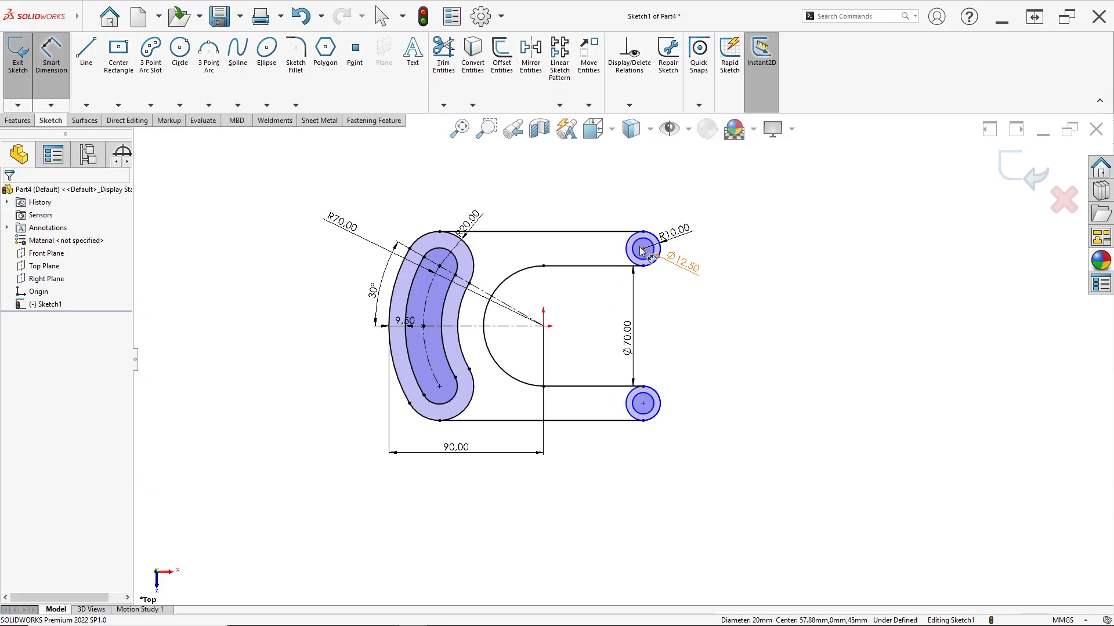
{"action": "scroll", "coordinate": [638, 273], "scroll_direction": "down", "scroll_amount": 3}
{"action": "left_click", "coordinate": [619, 254]}
{"action": "key", "text": "Escape"}
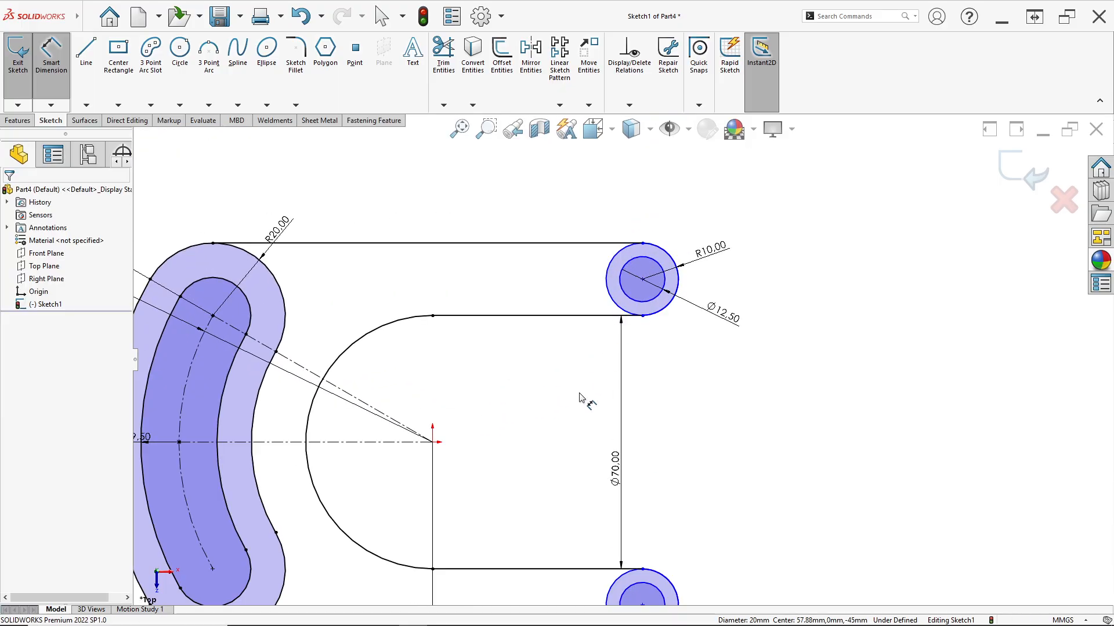
{"action": "scroll", "coordinate": [586, 400], "scroll_direction": "up", "scroll_amount": 5}
{"action": "scroll", "coordinate": [461, 498], "scroll_direction": "down", "scroll_amount": 3}
{"action": "scroll", "coordinate": [839, 224], "scroll_direction": "down", "scroll_amount": 2}
{"action": "scroll", "coordinate": [742, 317], "scroll_direction": "up", "scroll_amount": 2}
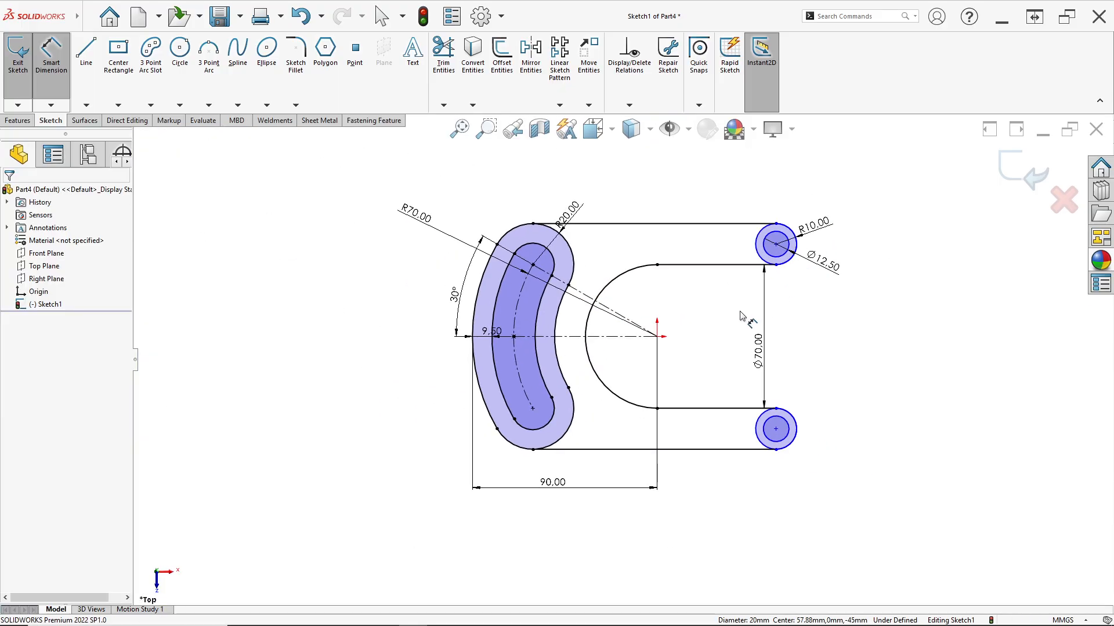
{"action": "scroll", "coordinate": [736, 324], "scroll_direction": "down", "scroll_amount": 4}
{"action": "key", "text": "alt+Tab"}
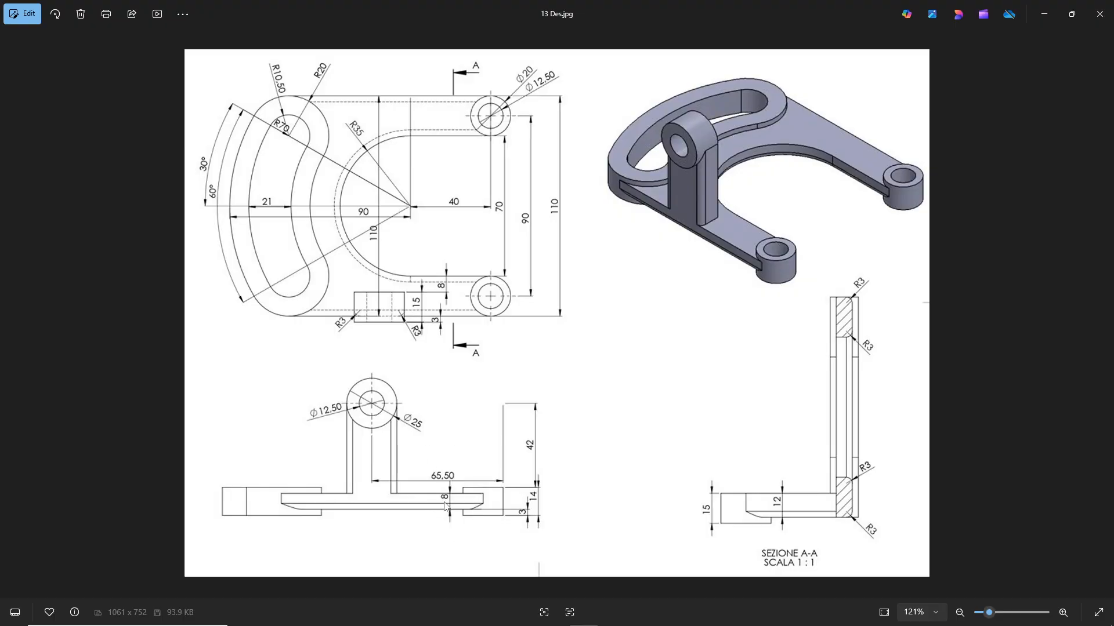
{"action": "key", "text": "alt+Tab"}
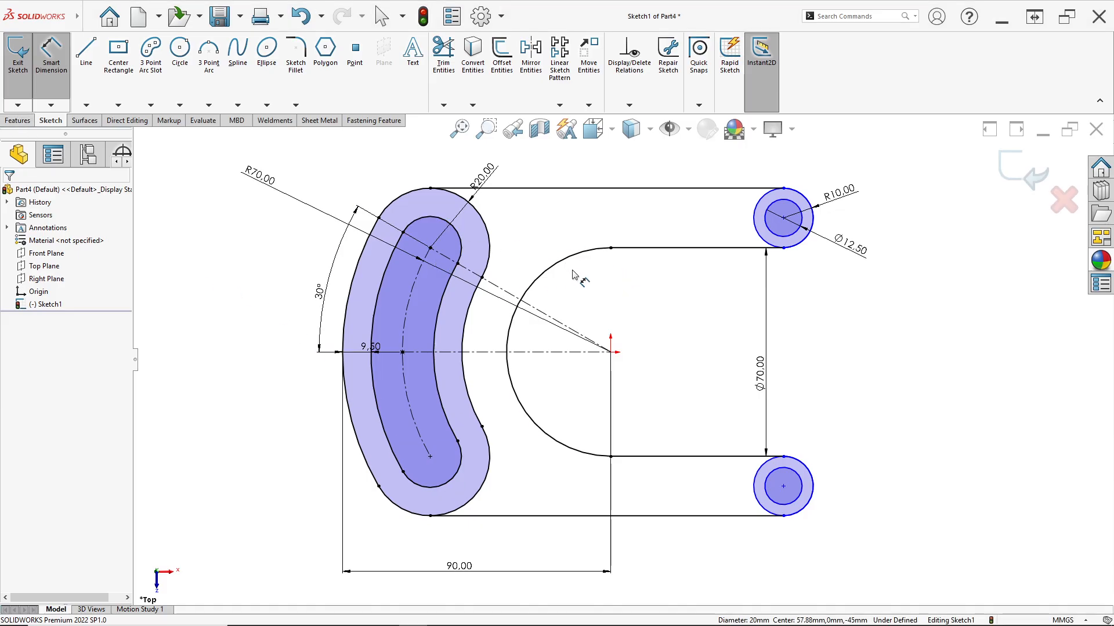
{"action": "key", "text": "alt+Tab"}
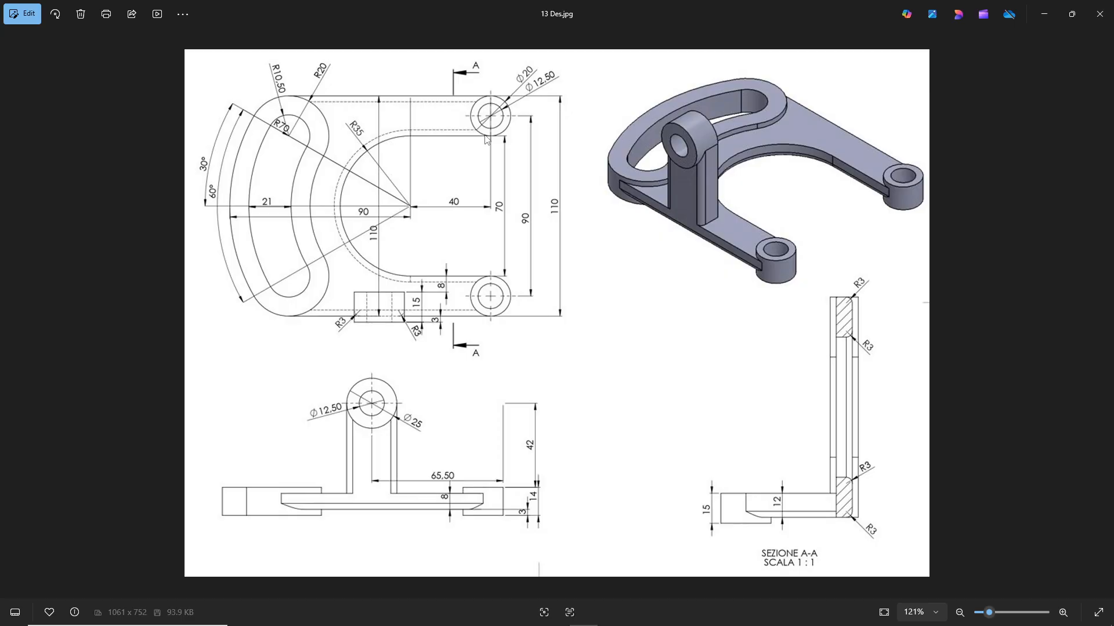
{"action": "key", "text": "alt+Tab"}
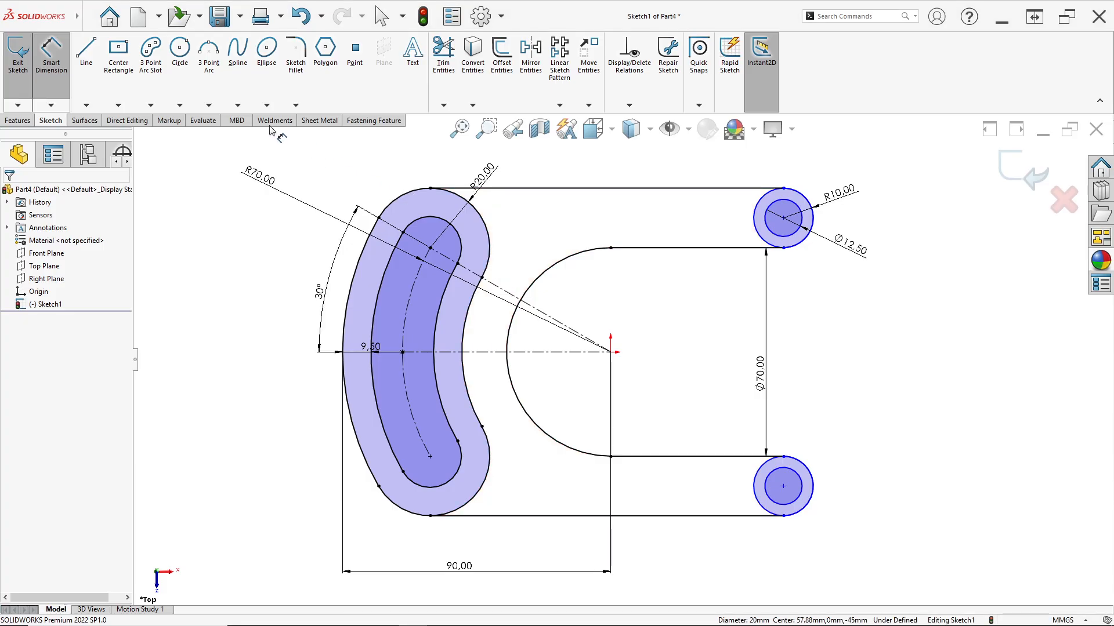
Dimension the horizontal distance from the origin to the upper arm's hole centre at 40 mm
{"action": "left_click", "coordinate": [783, 219]}
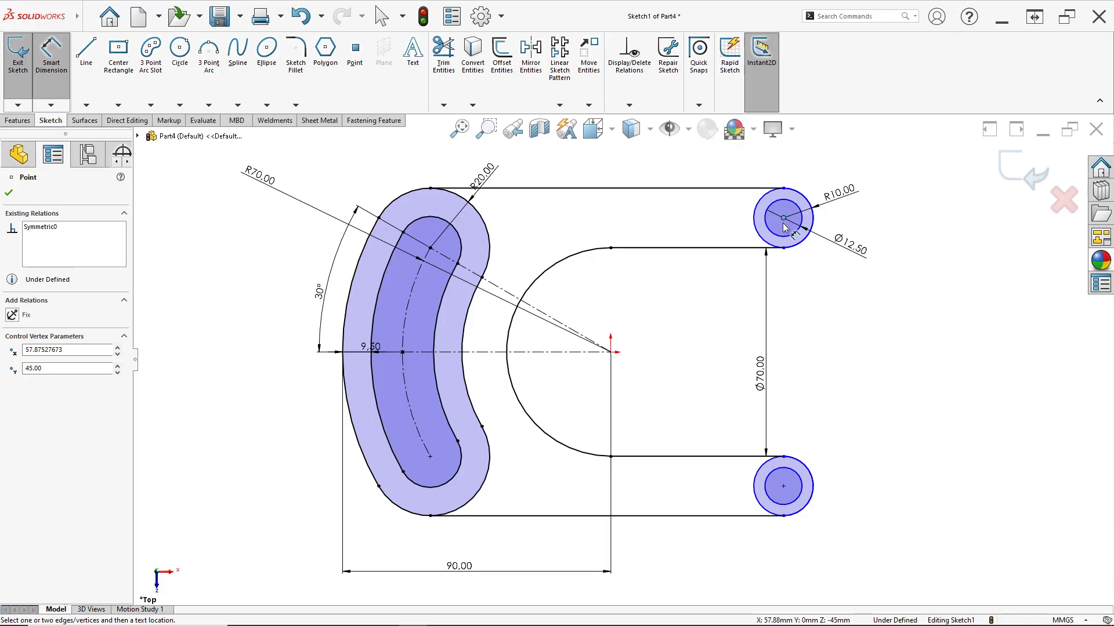
{"action": "left_click", "coordinate": [610, 352]}
{"action": "left_click", "coordinate": [674, 404]}
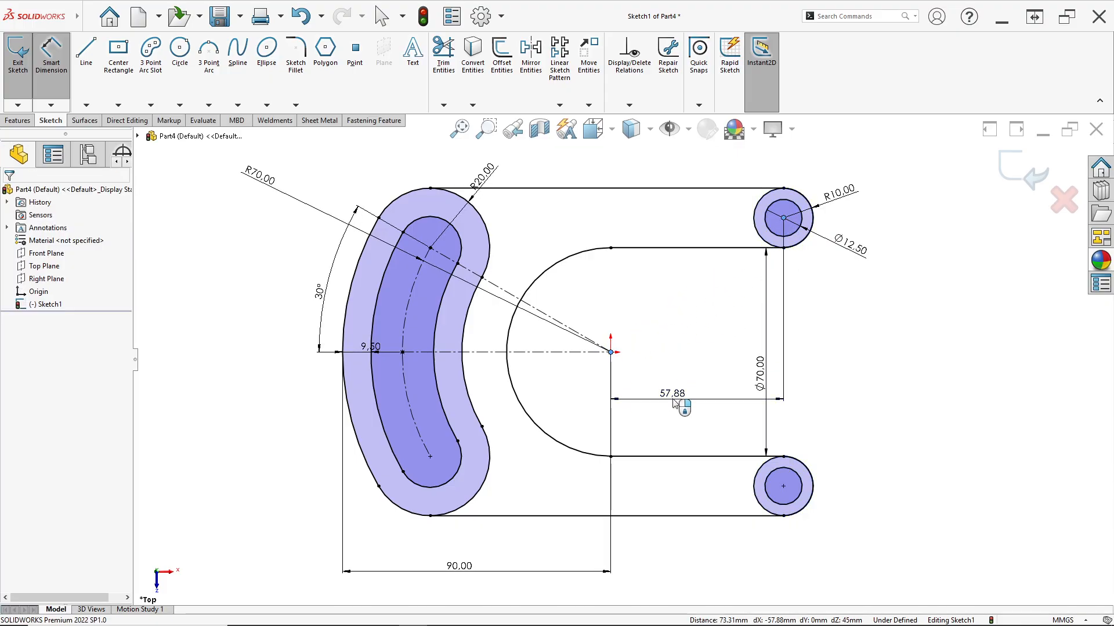
{"action": "type", "text": "40"}
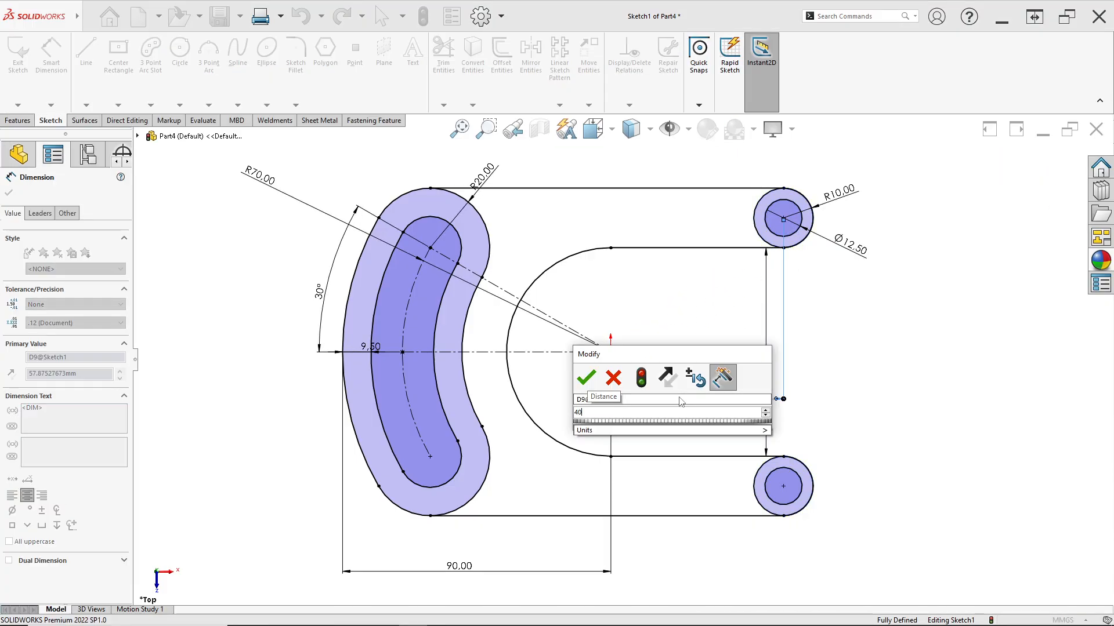
{"action": "key", "text": "Return"}
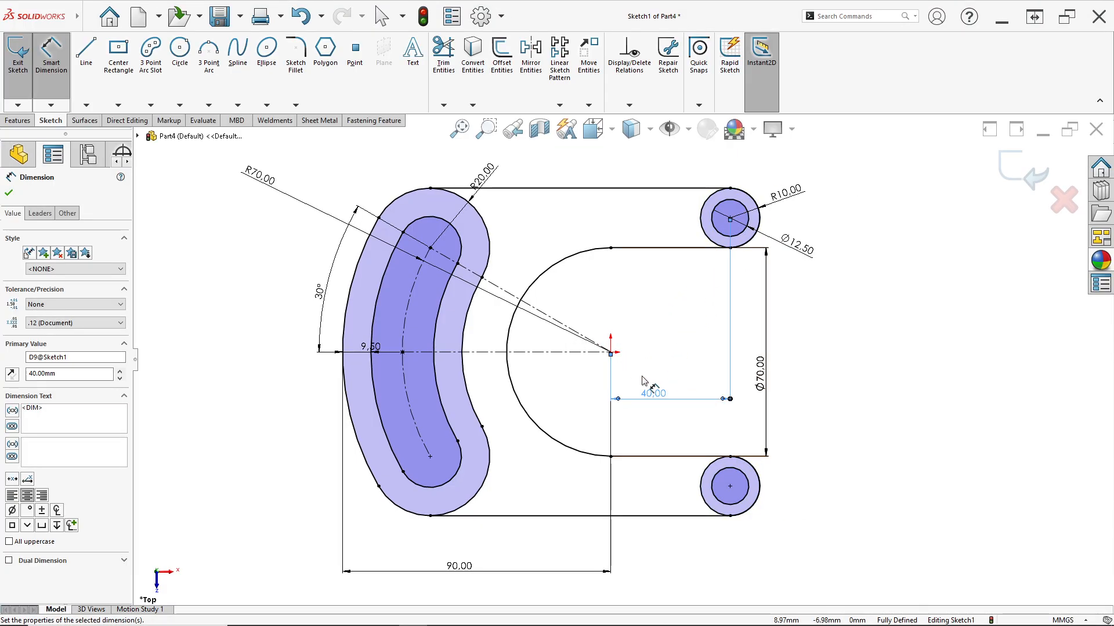
Check the overall width in the drawing and measure the distance between the two outer arm lines without placing a dimension
{"action": "key", "text": "alt+Tab"}
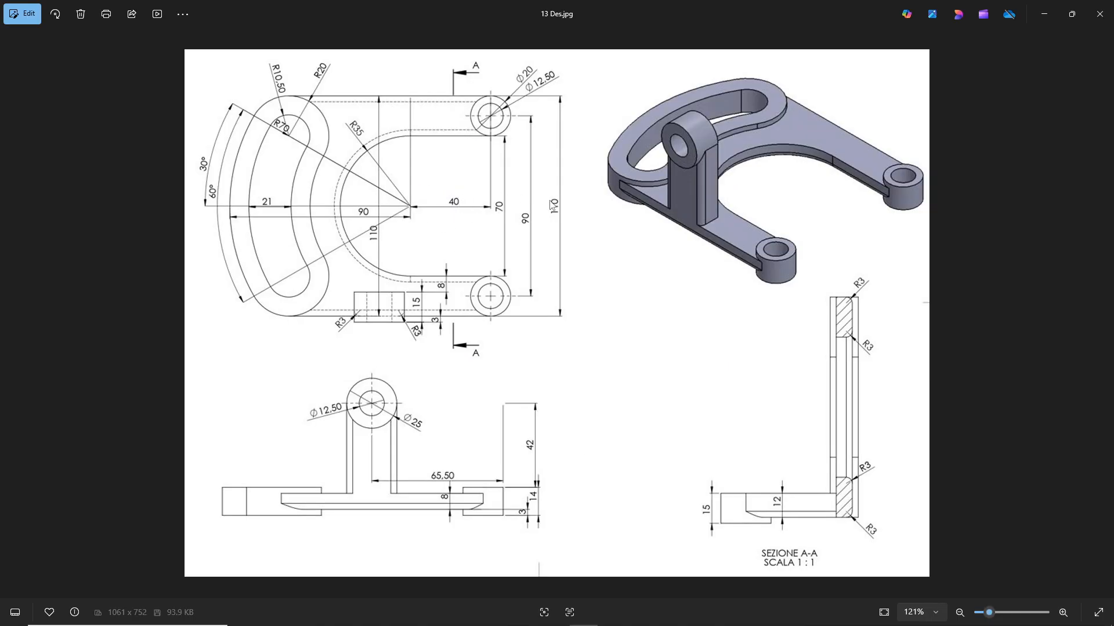
{"action": "key", "text": "alt+Tab"}
{"action": "left_click", "coordinate": [580, 189]}
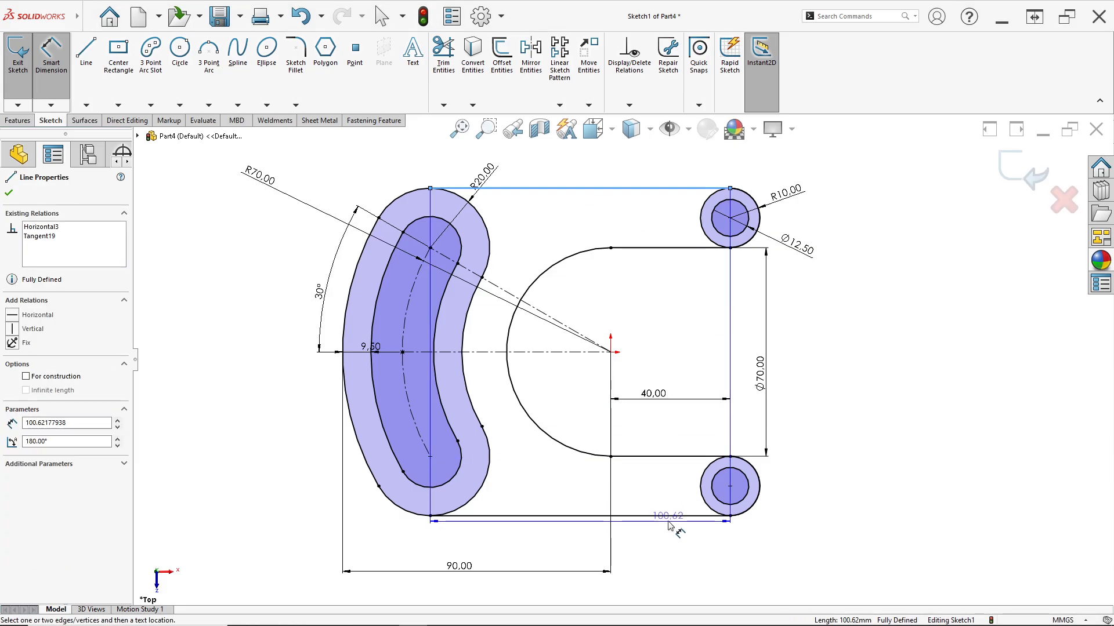
{"action": "left_click", "coordinate": [638, 516]}
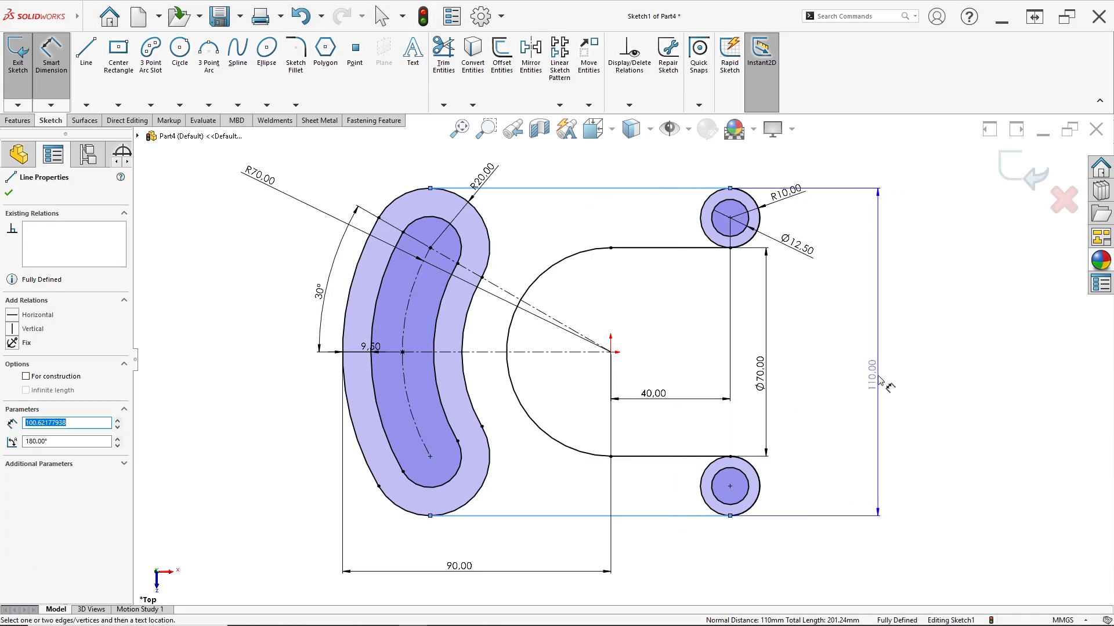
{"action": "key", "text": "Escape"}
{"action": "key", "text": "Escape"}
Start a boss extrusion of the sketch as Mid Plane with a 14 mm depth, checking the heights in the 13 Des.jpg drawing
{"action": "key", "text": "alt+Tab"}
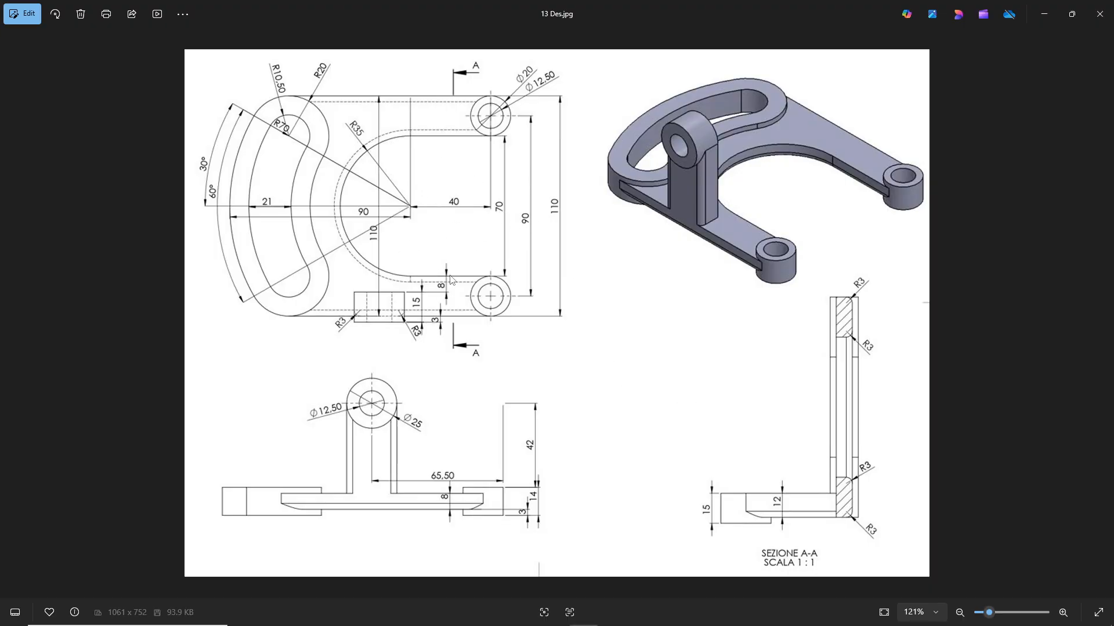
{"action": "key", "text": "alt+Tab"}
{"action": "left_click", "coordinate": [21, 121]}
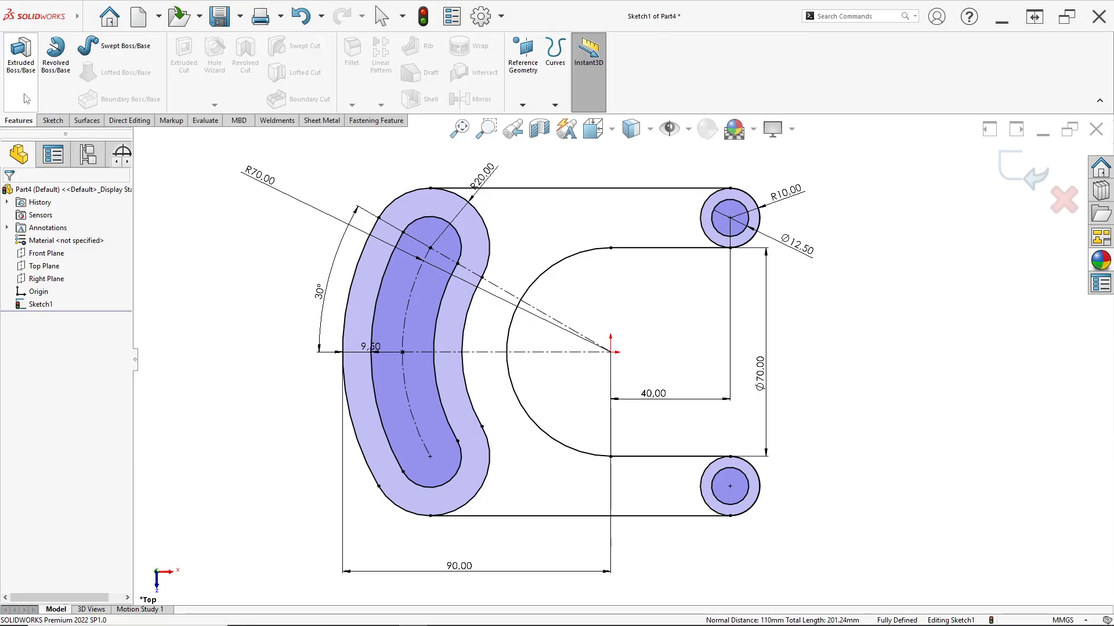
{"action": "left_click", "coordinate": [25, 98]}
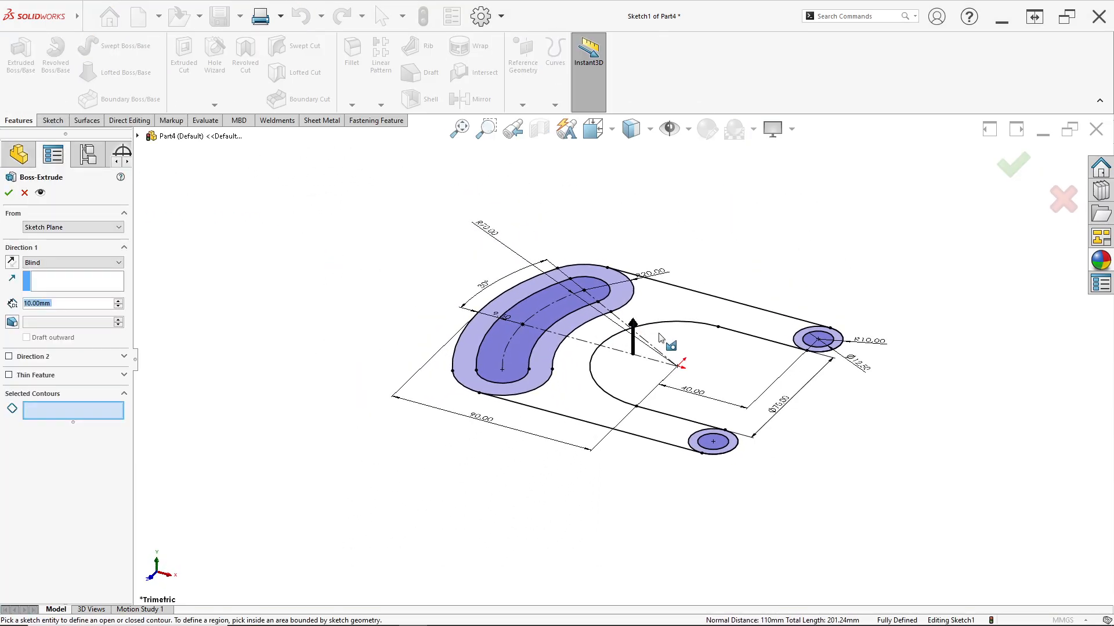
{"action": "left_click", "coordinate": [26, 262]}
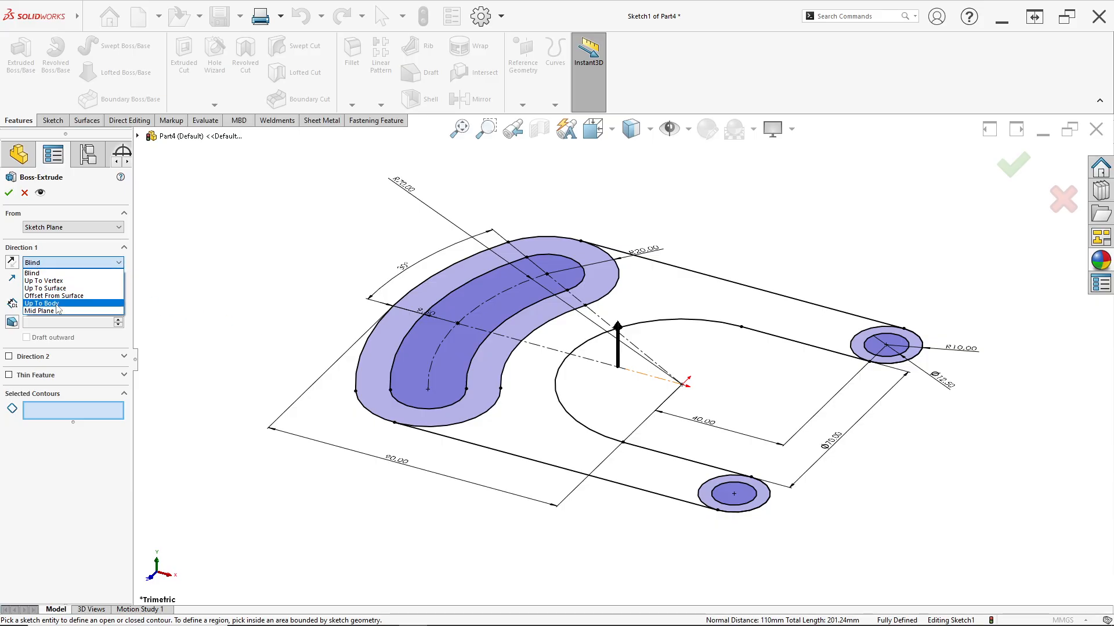
{"action": "left_click", "coordinate": [61, 315]}
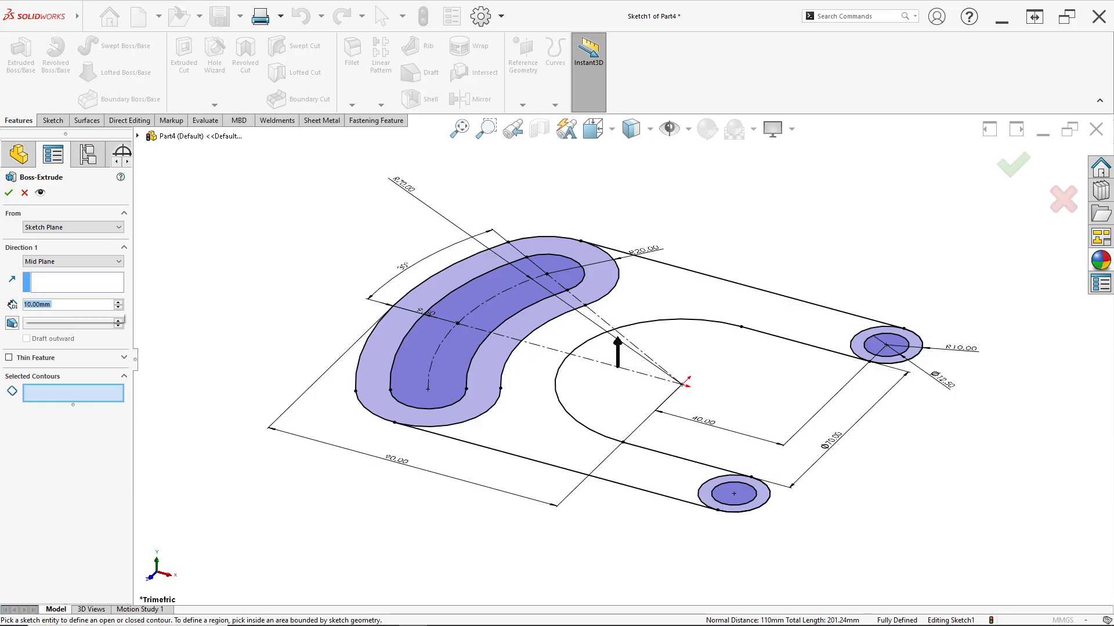
{"action": "type", "text": "14"}
{"action": "key", "text": "Return"}
{"action": "key", "text": "alt+Tab"}
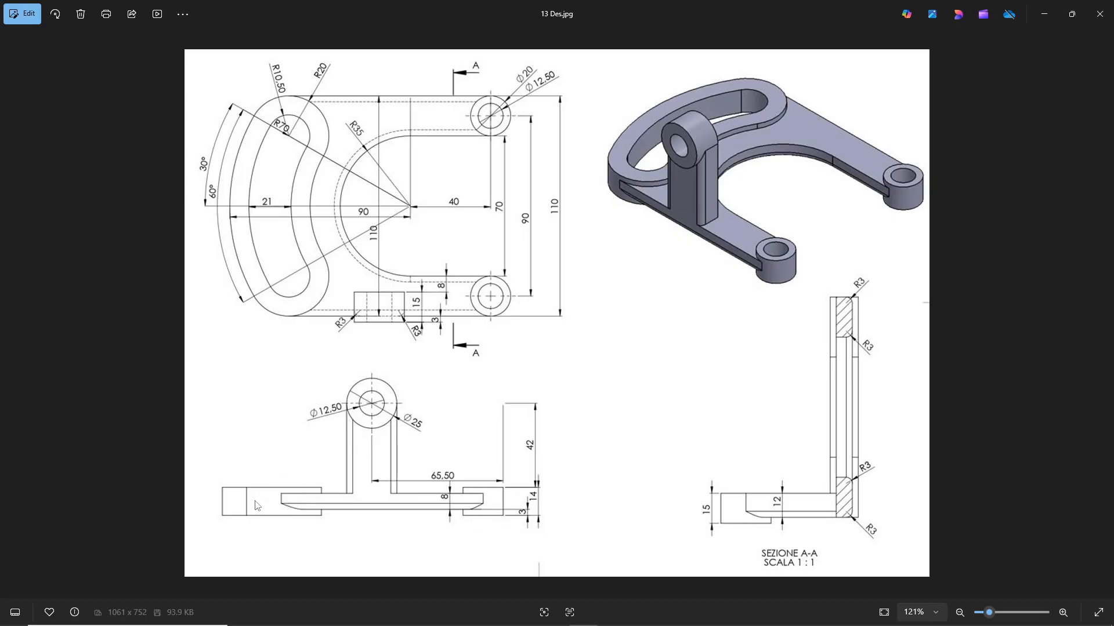
{"action": "key", "text": "alt+Tab"}
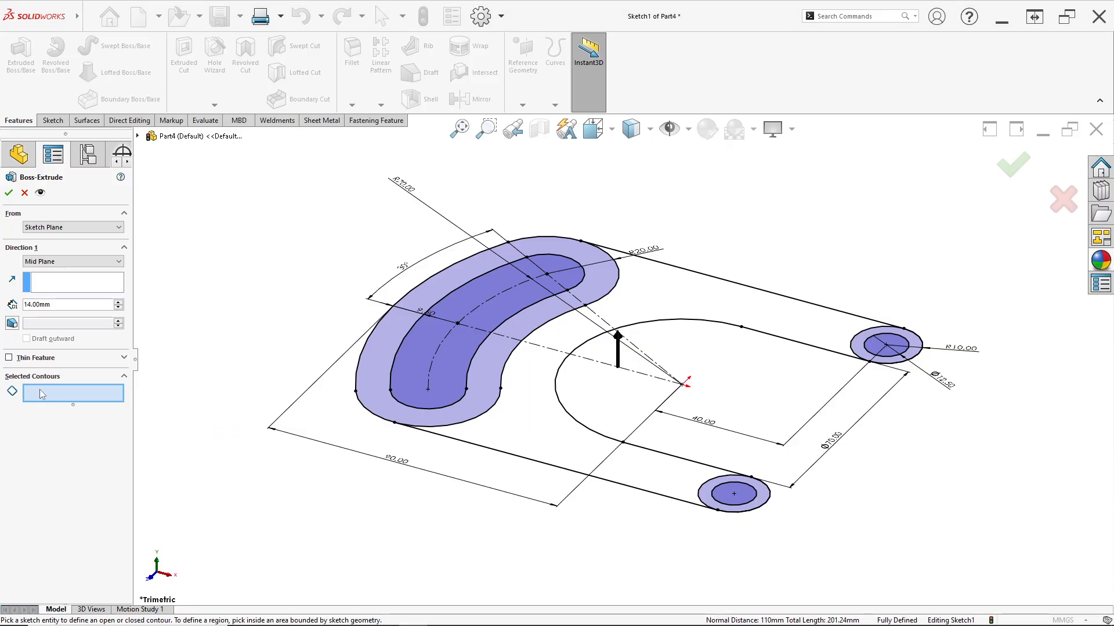
Choose the rings around the two arm holes and the band around the curved slot as contours, and complete the extrusion
{"action": "scroll", "coordinate": [719, 494], "scroll_direction": "down", "scroll_amount": 3}
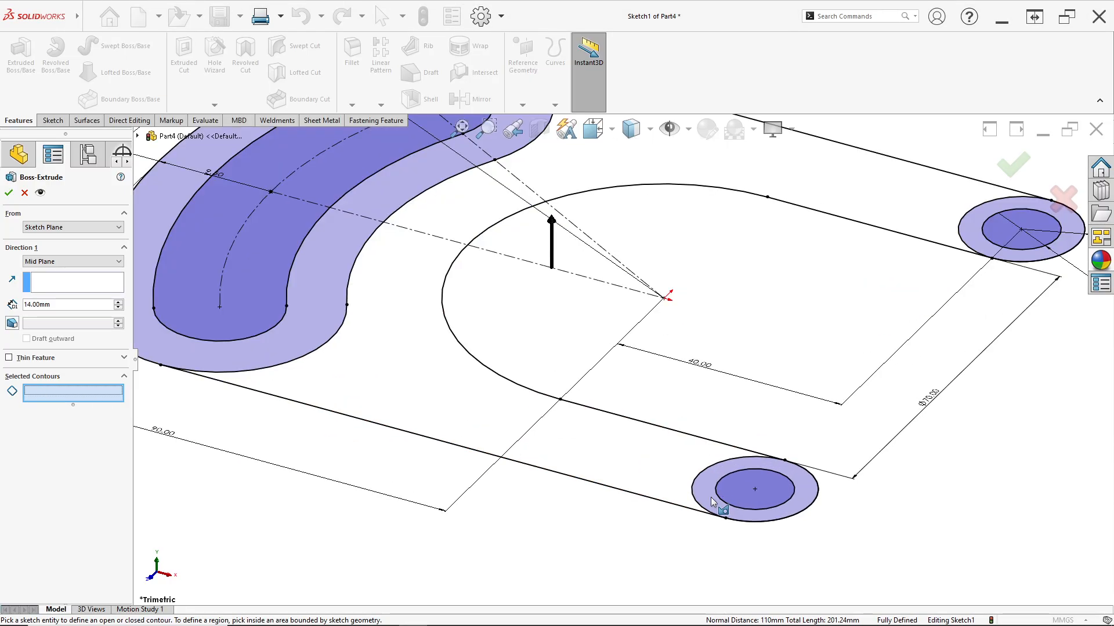
{"action": "left_click", "coordinate": [713, 503]}
{"action": "scroll", "coordinate": [873, 282], "scroll_direction": "up", "scroll_amount": 3}
{"action": "scroll", "coordinate": [852, 290], "scroll_direction": "down", "scroll_amount": 3}
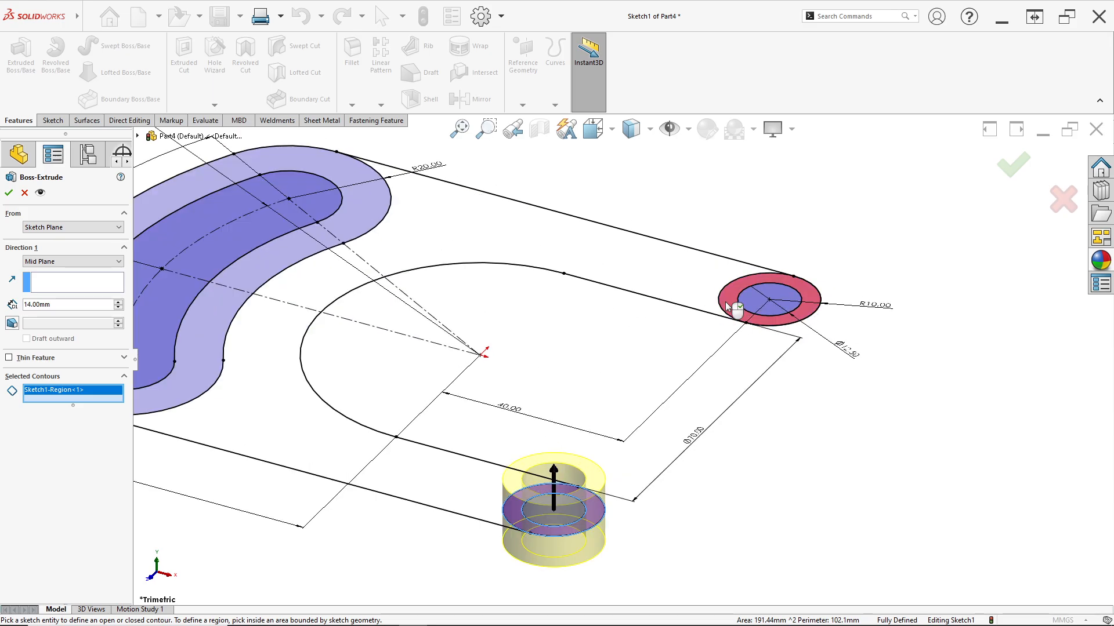
{"action": "left_click", "coordinate": [732, 307]}
{"action": "scroll", "coordinate": [453, 376], "scroll_direction": "up", "scroll_amount": 3}
{"action": "scroll", "coordinate": [452, 376], "scroll_direction": "down", "scroll_amount": 4}
{"action": "left_click", "coordinate": [452, 378]}
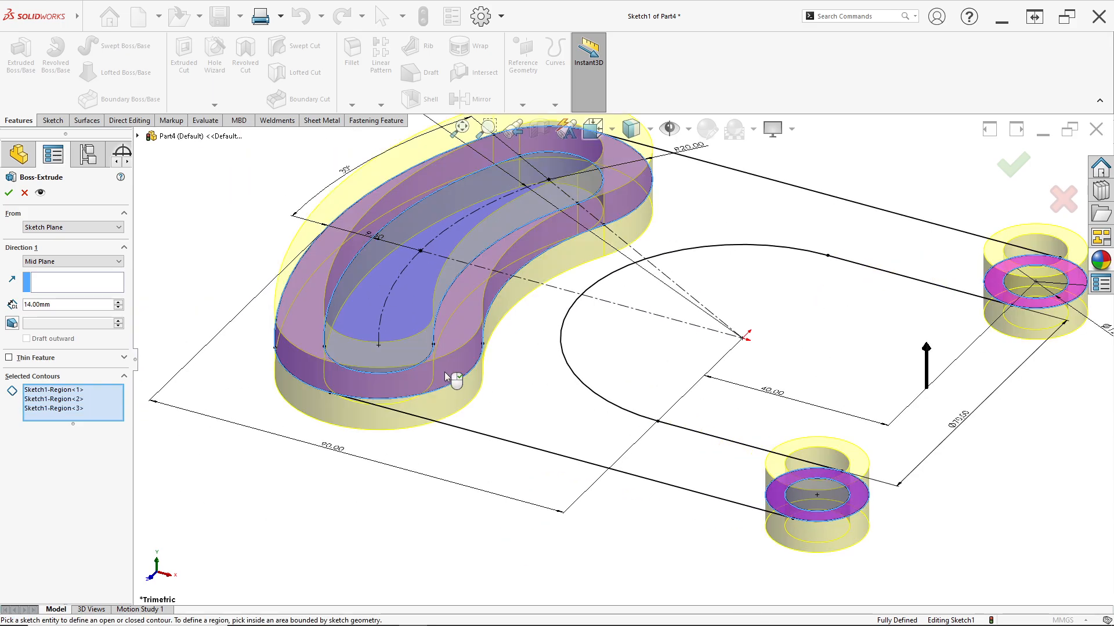
{"action": "scroll", "coordinate": [620, 351], "scroll_direction": "up", "scroll_amount": 4}
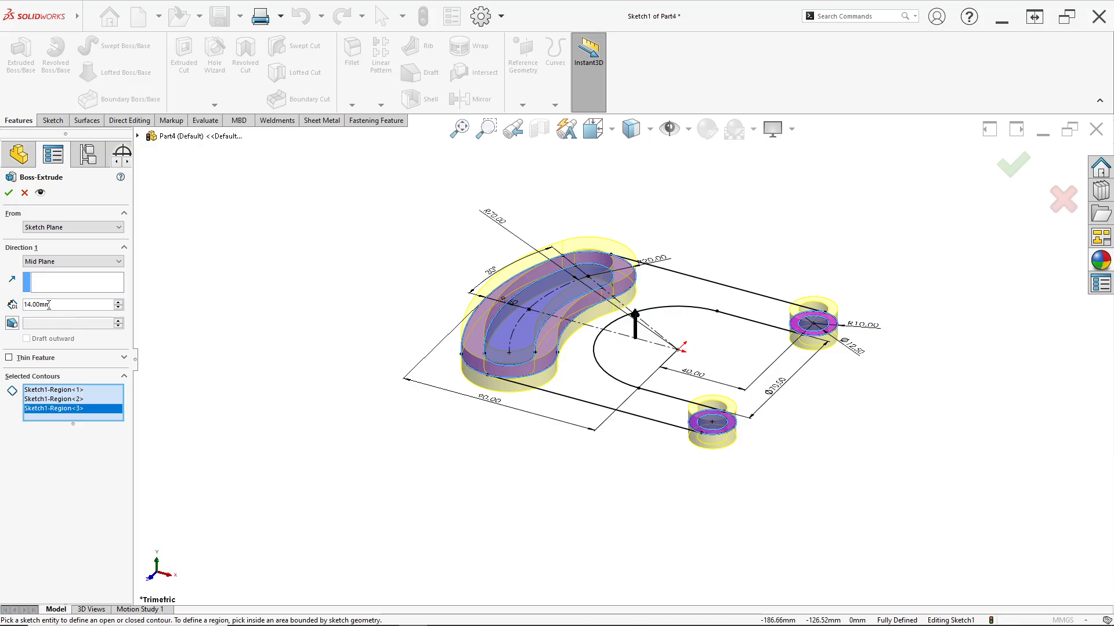
{"action": "left_click", "coordinate": [9, 193]}
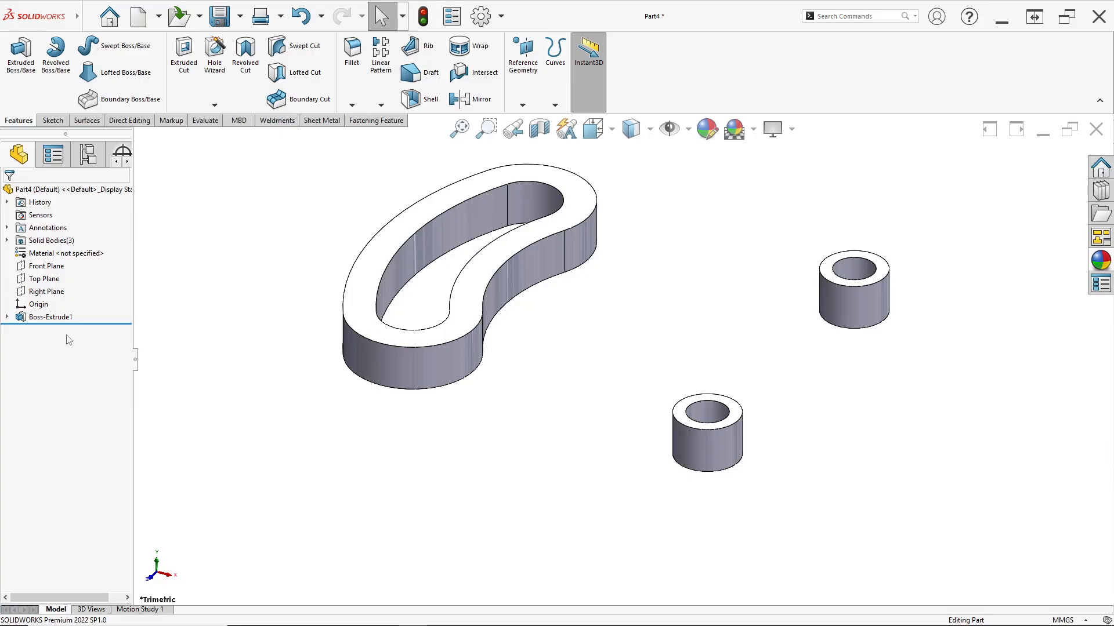
Reuse the first extrusion's sketch to extrude the U-shaped arm region 8 mm as Mid Plane, merged with the existing bodies
{"action": "left_click", "coordinate": [7, 317]}
{"action": "left_click", "coordinate": [53, 330]}
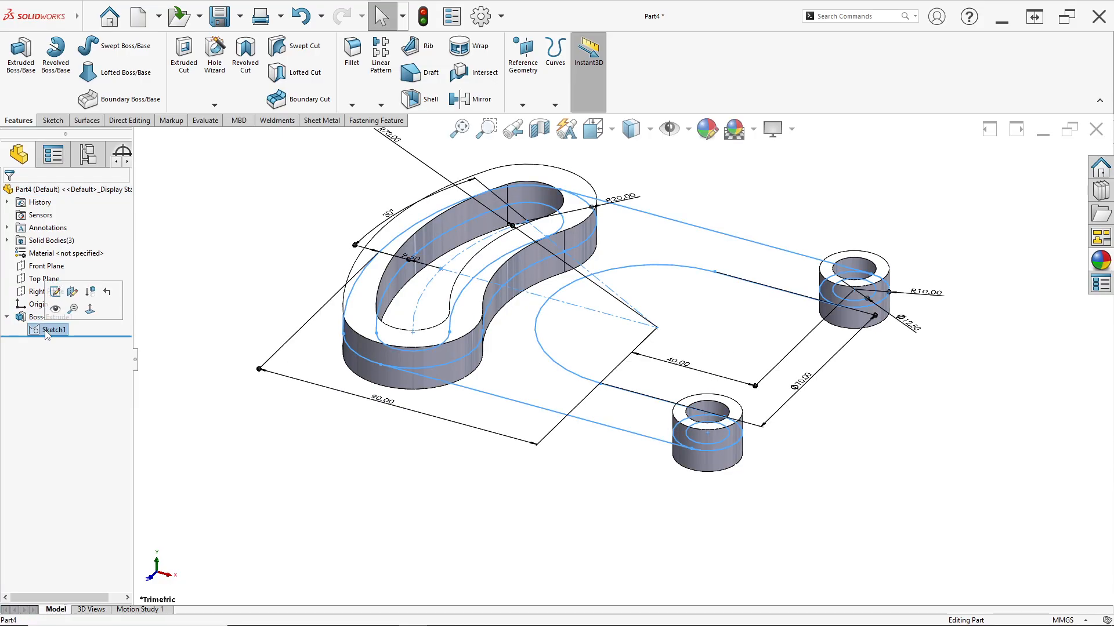
{"action": "left_click", "coordinate": [18, 86]}
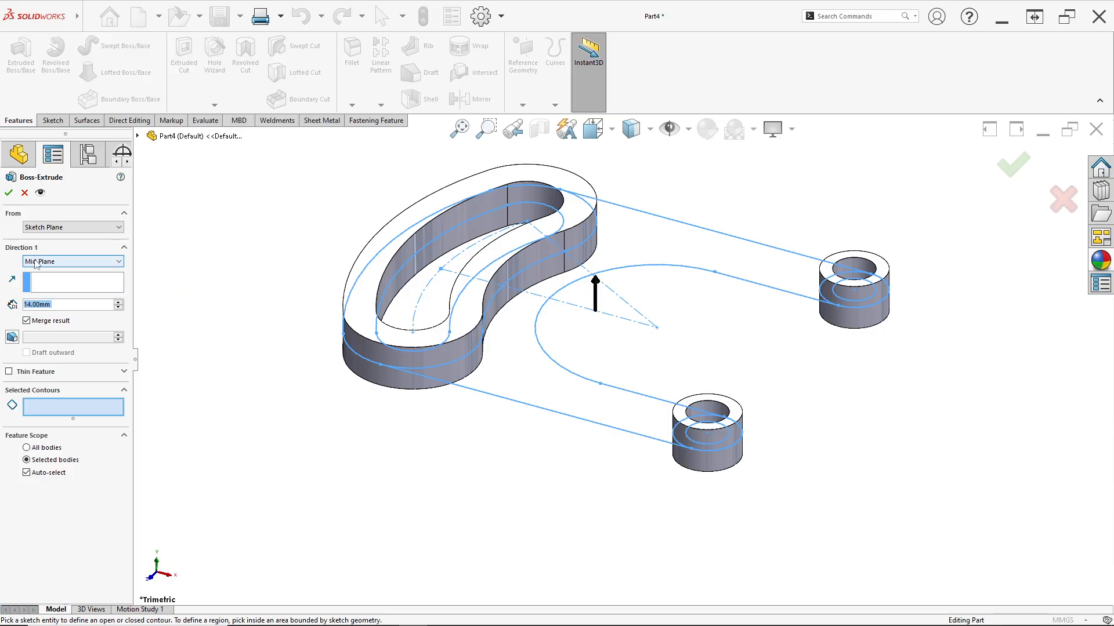
{"action": "key", "text": "alt+Tab"}
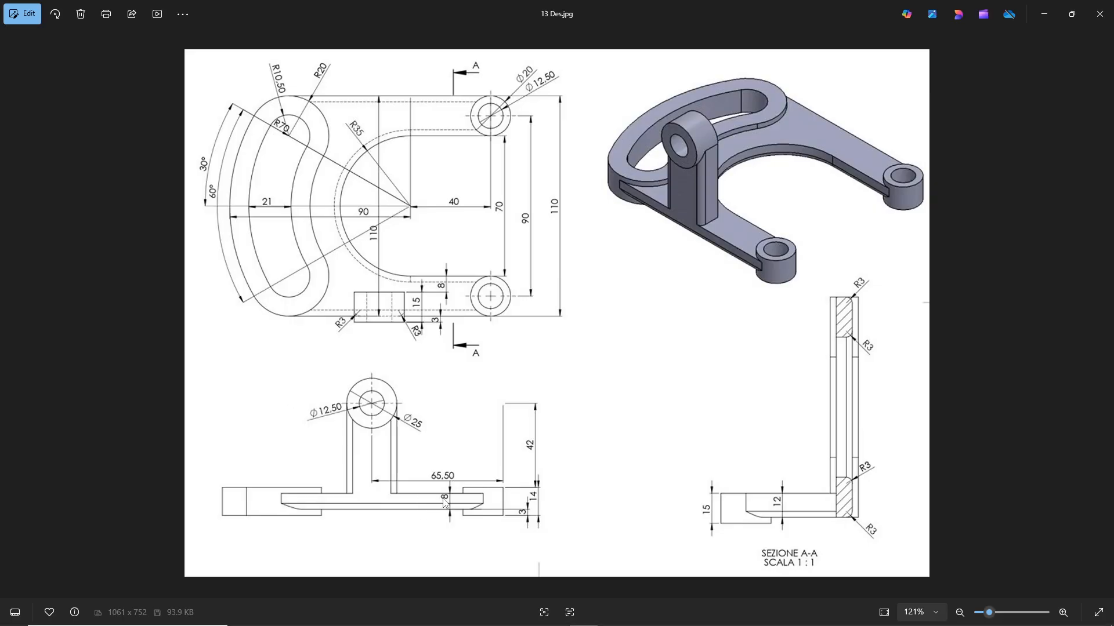
{"action": "key", "text": "alt+Tab"}
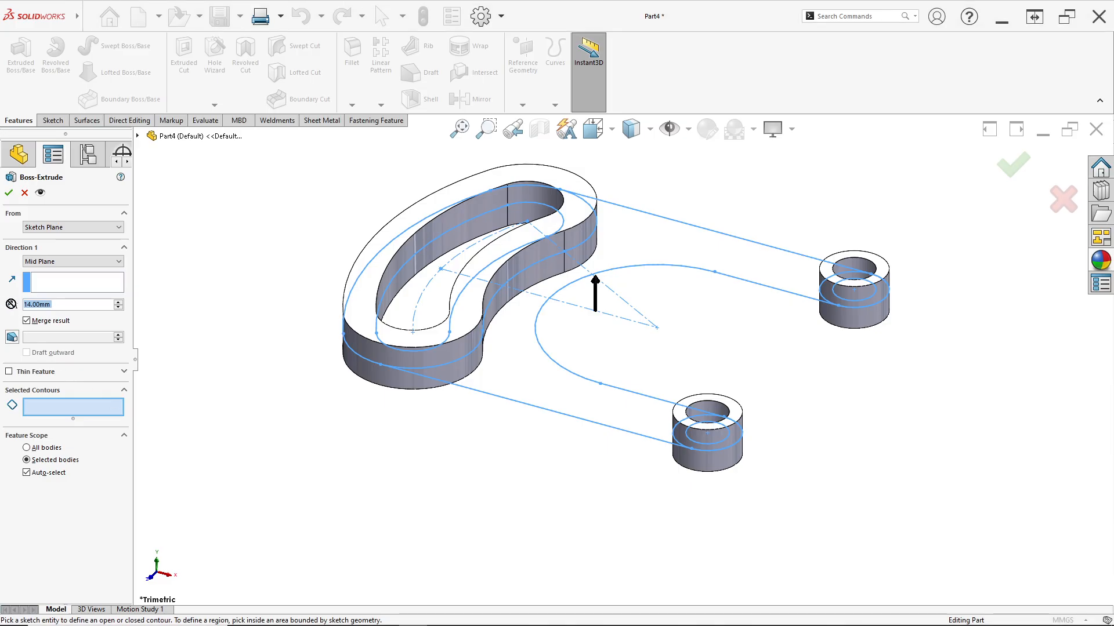
{"action": "type", "text": "8"}
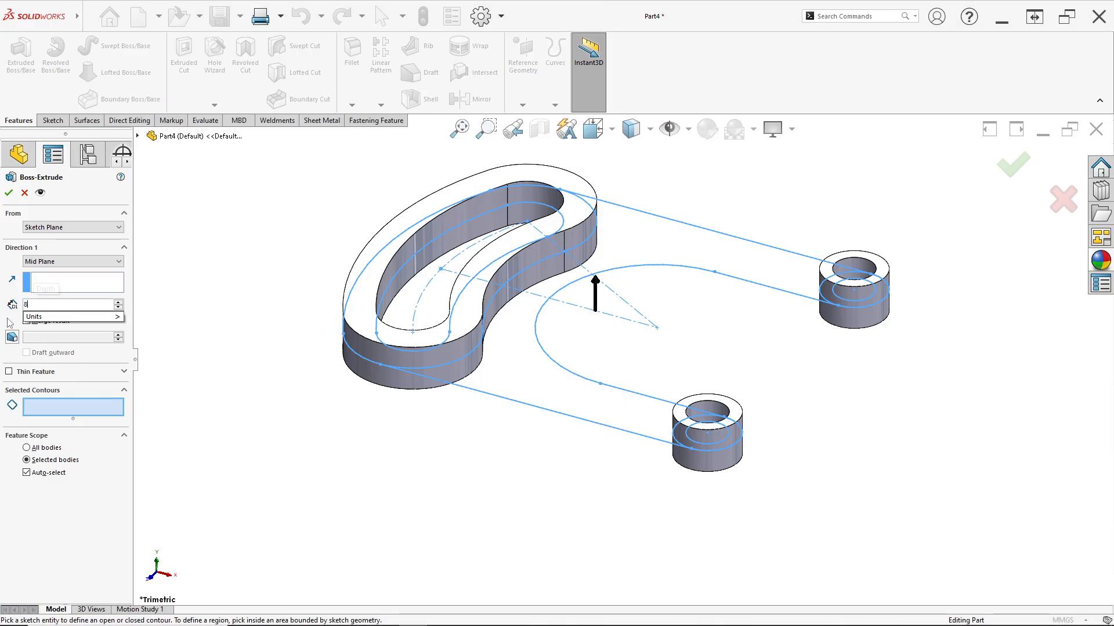
{"action": "key", "text": "Return"}
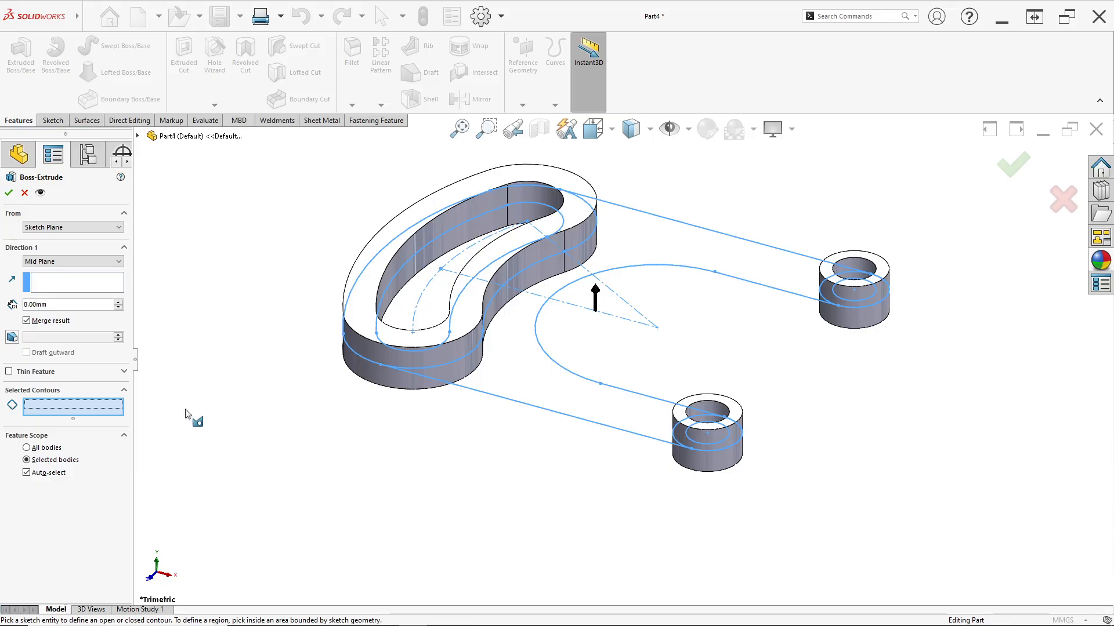
{"action": "left_click", "coordinate": [533, 381]}
{"action": "left_click", "coordinate": [9, 193]}
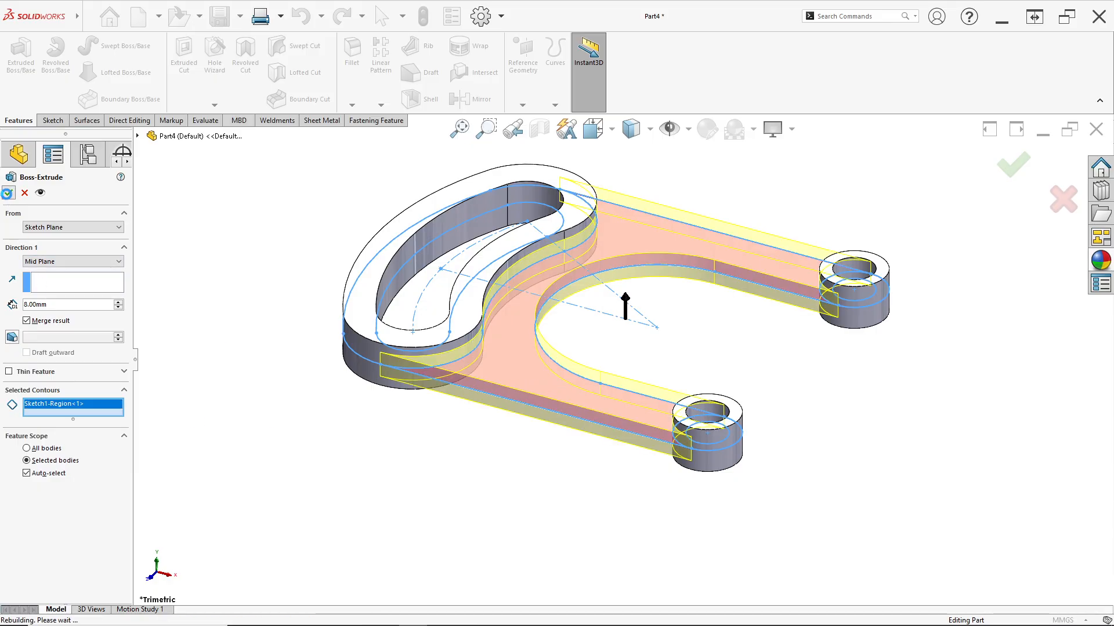
Examine the extruded body and check the upright's distance from the arm's inner edge in the 13 Des.jpg drawing
{"action": "scroll", "coordinate": [647, 345], "scroll_direction": "down", "scroll_amount": 2}
{"action": "scroll", "coordinate": [646, 345], "scroll_direction": "up", "scroll_amount": 2}
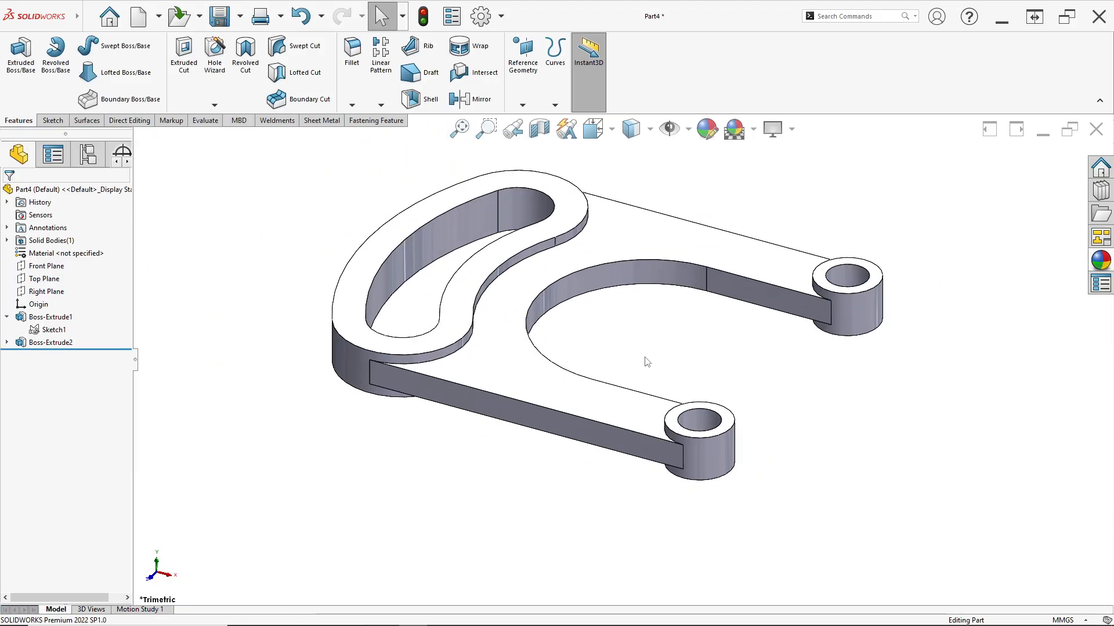
{"action": "scroll", "coordinate": [642, 351], "scroll_direction": "down", "scroll_amount": 1}
{"action": "scroll", "coordinate": [636, 343], "scroll_direction": "up", "scroll_amount": 2}
{"action": "key", "text": "alt+Tab"}
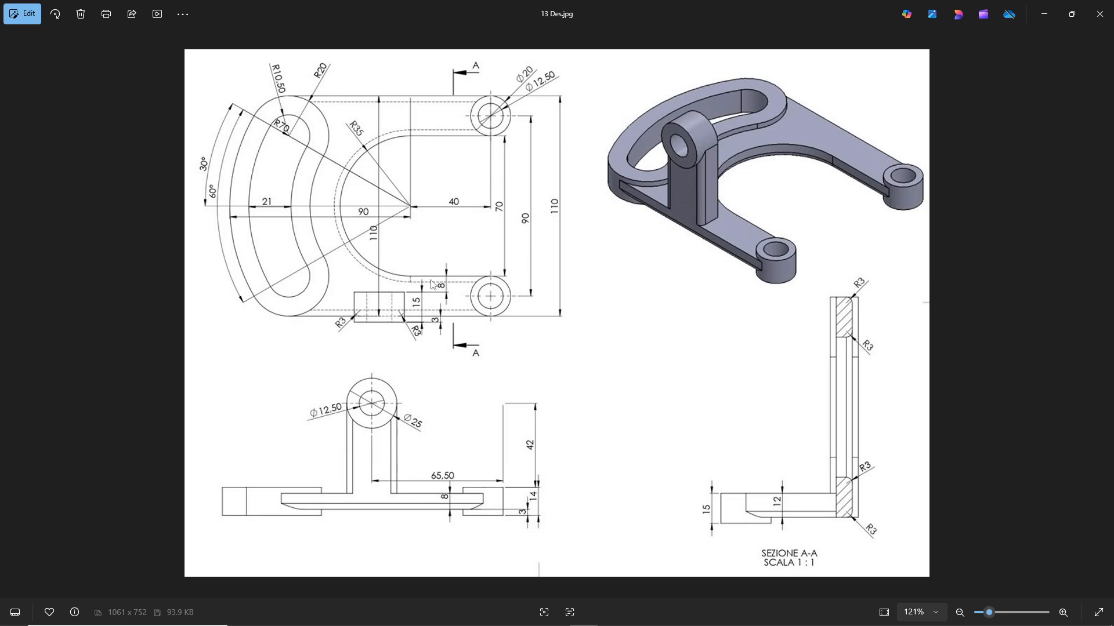
{"action": "key", "text": "alt+Tab"}
{"action": "middle_click_drag", "start_coordinate": [619, 330], "coordinate": [523, 323]}
{"action": "scroll", "coordinate": [487, 377], "scroll_direction": "down", "scroll_amount": 2}
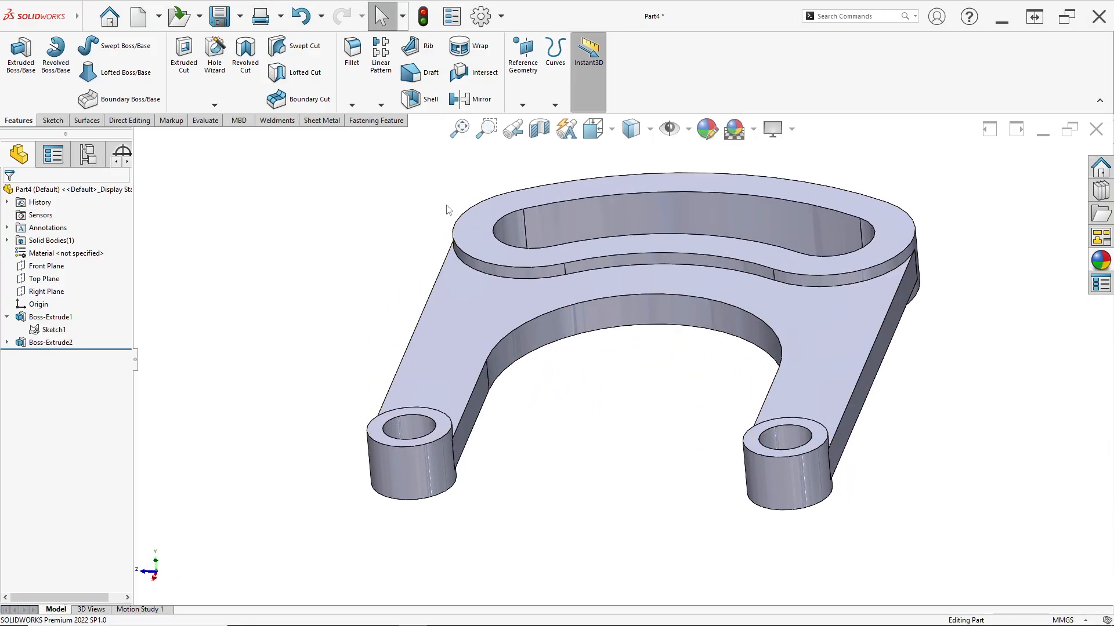
Create a reference plane offset 8 mm from the arm's inner side face, flipped to run through the arm
{"action": "left_click", "coordinate": [522, 105]}
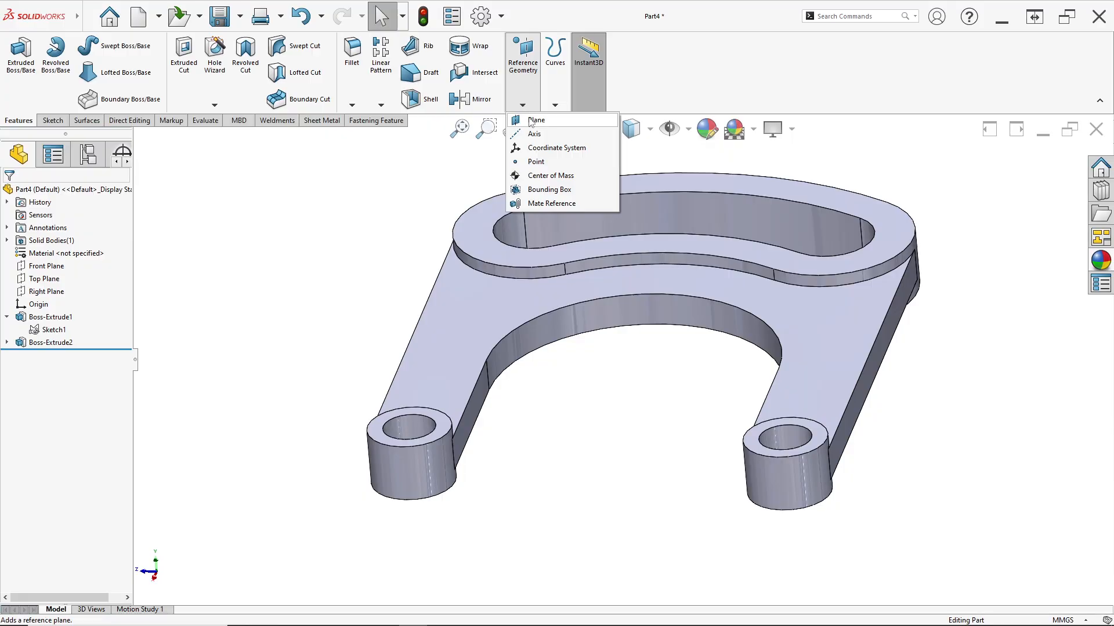
{"action": "left_click", "coordinate": [531, 116]}
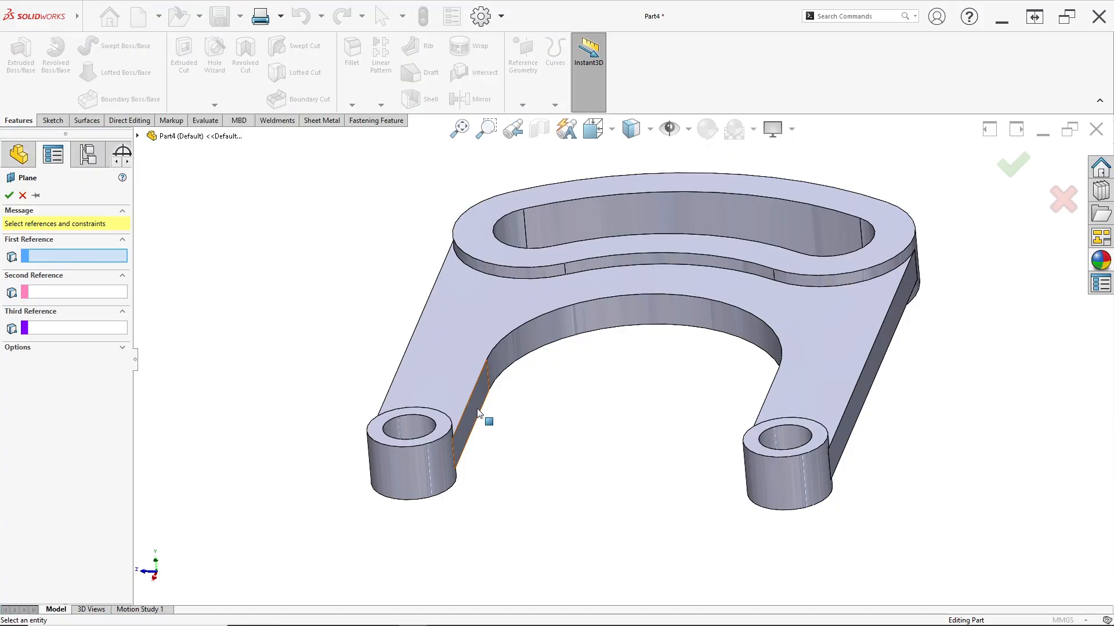
{"action": "scroll", "coordinate": [498, 426], "scroll_direction": "down", "scroll_amount": 2}
{"action": "left_click", "coordinate": [500, 395]}
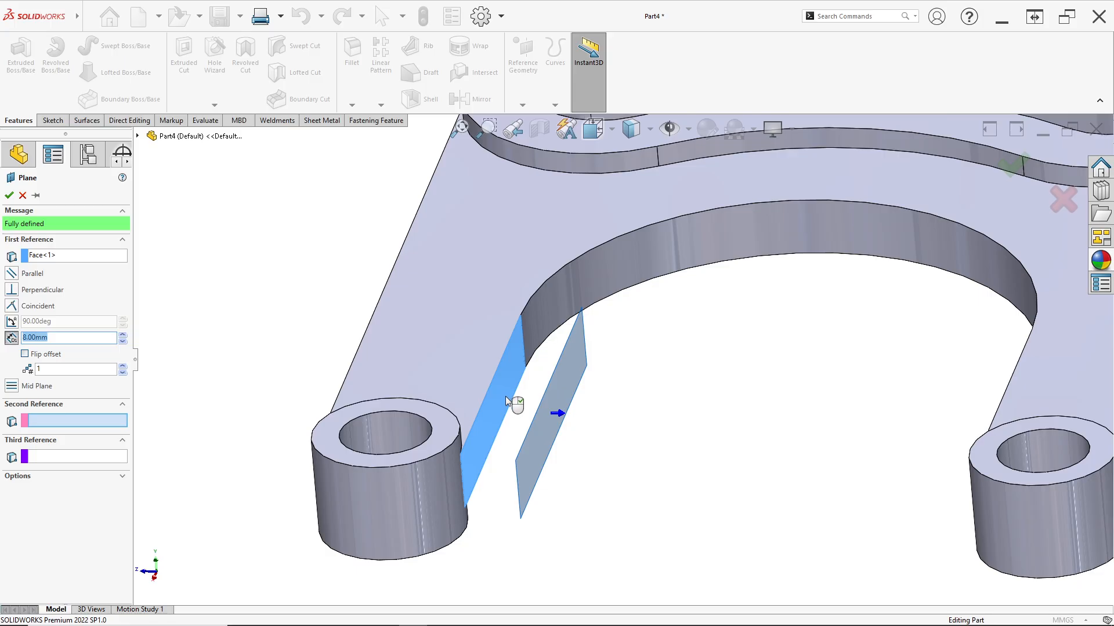
{"action": "middle_click_drag", "start_coordinate": [496, 396], "coordinate": [502, 397]}
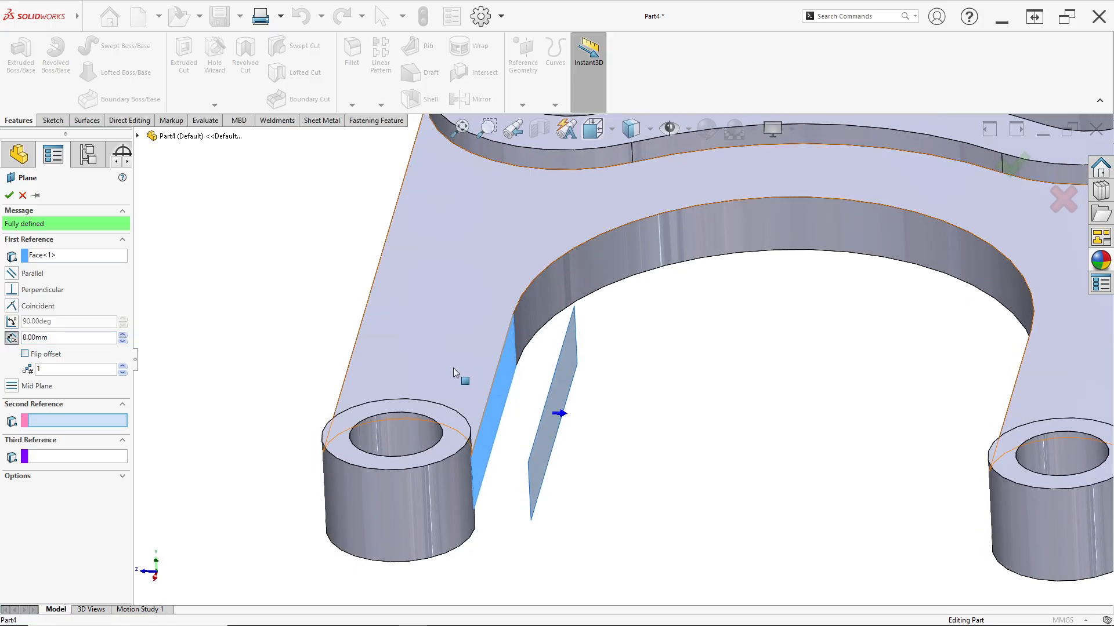
{"action": "left_click", "coordinate": [25, 355]}
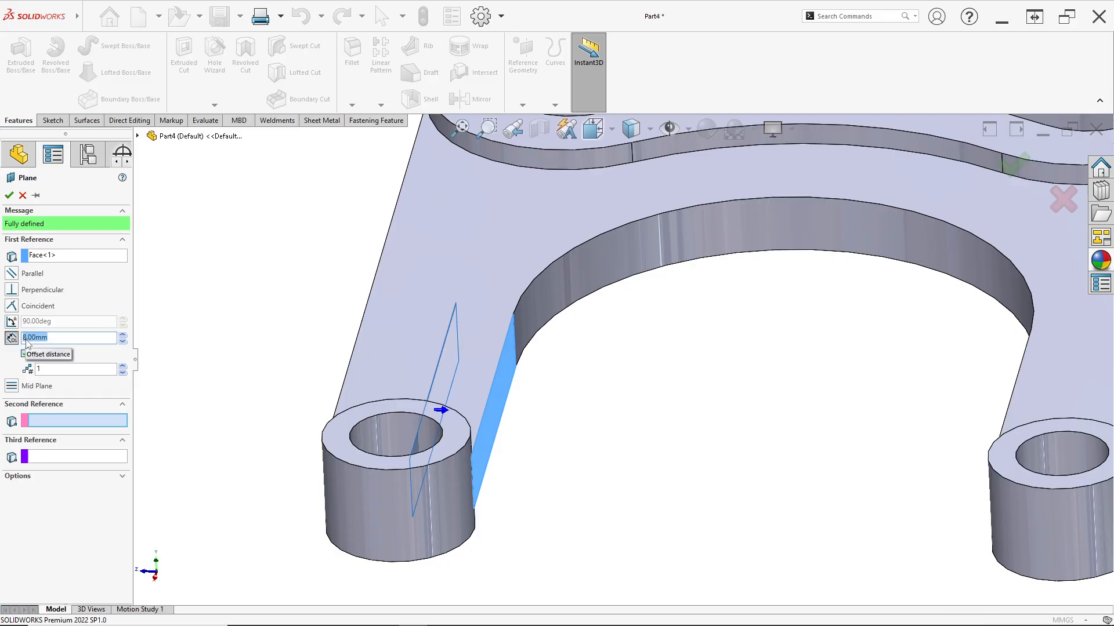
{"action": "key", "text": "alt+Tab"}
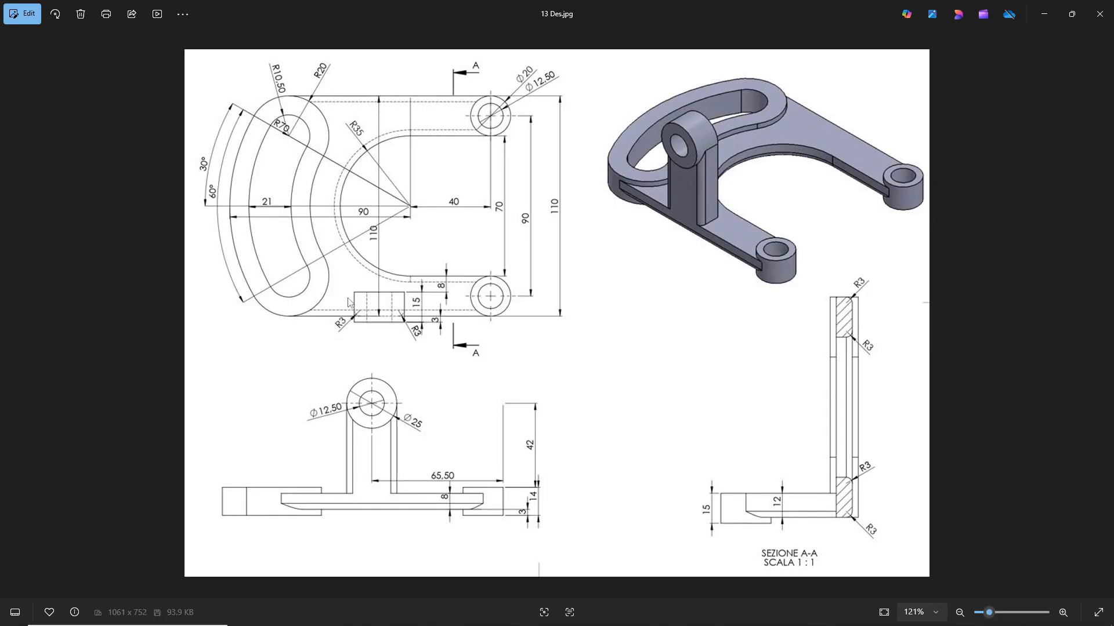
{"action": "key", "text": "alt+Tab"}
{"action": "left_click", "coordinate": [8, 196]}
Open a new sketch on the offset plane inside the arm and orient the view to face it
{"action": "middle_click_drag", "start_coordinate": [425, 373], "coordinate": [547, 419]}
{"action": "scroll", "coordinate": [547, 408], "scroll_direction": "down", "scroll_amount": 2}
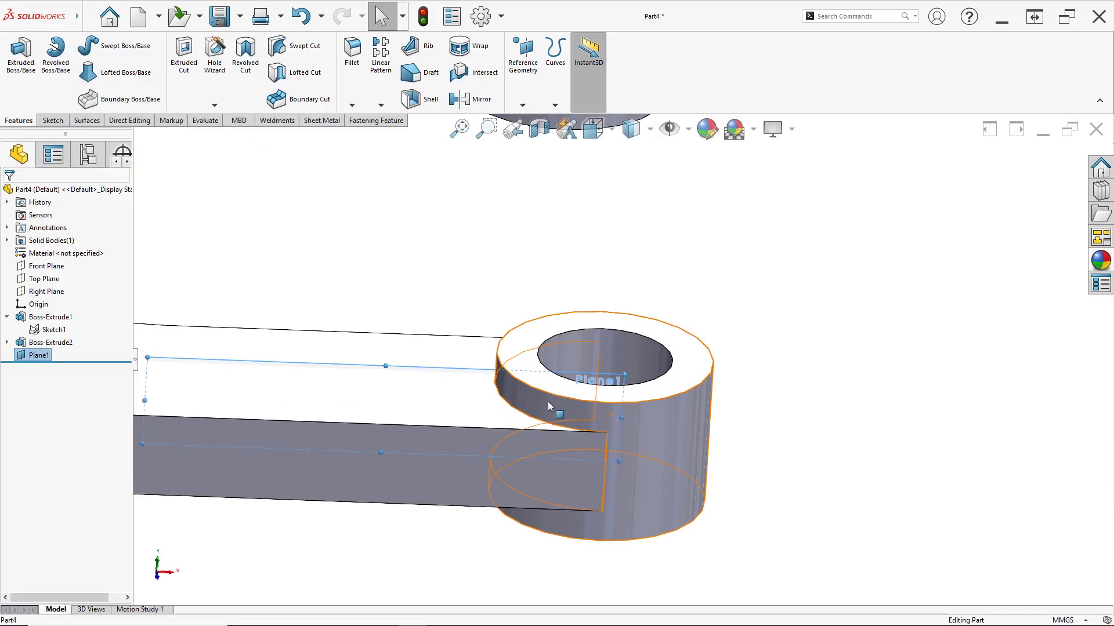
{"action": "right_click", "coordinate": [461, 373]}
{"action": "left_click", "coordinate": [487, 355]}
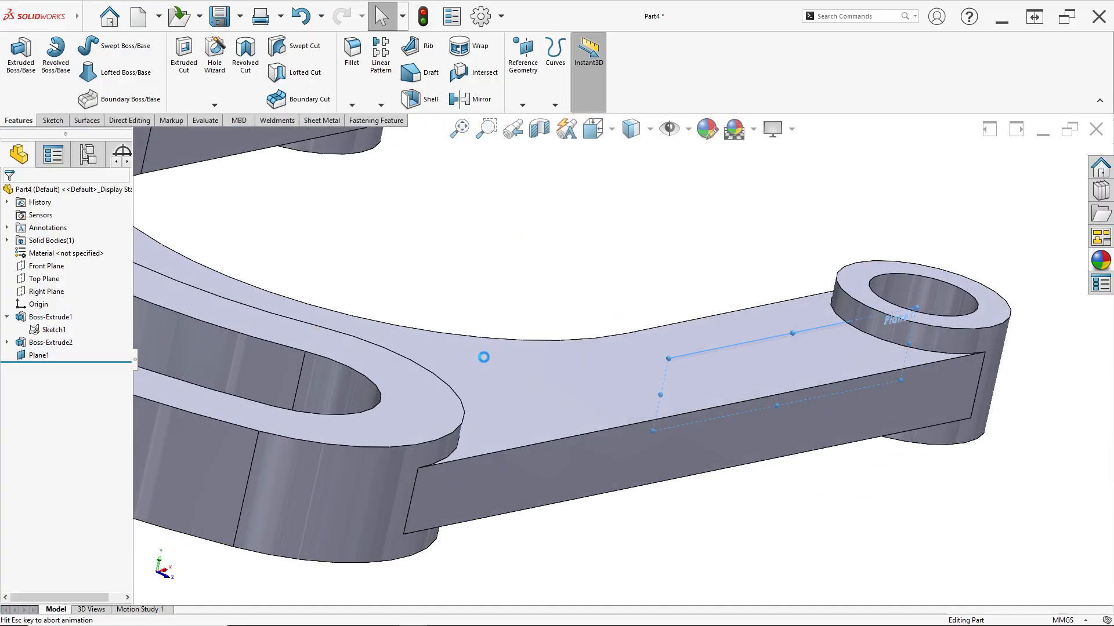
{"action": "middle_click_drag", "start_coordinate": [490, 363], "coordinate": [490, 429]}
{"action": "key", "text": "space"}
{"action": "left_click", "coordinate": [450, 418]}
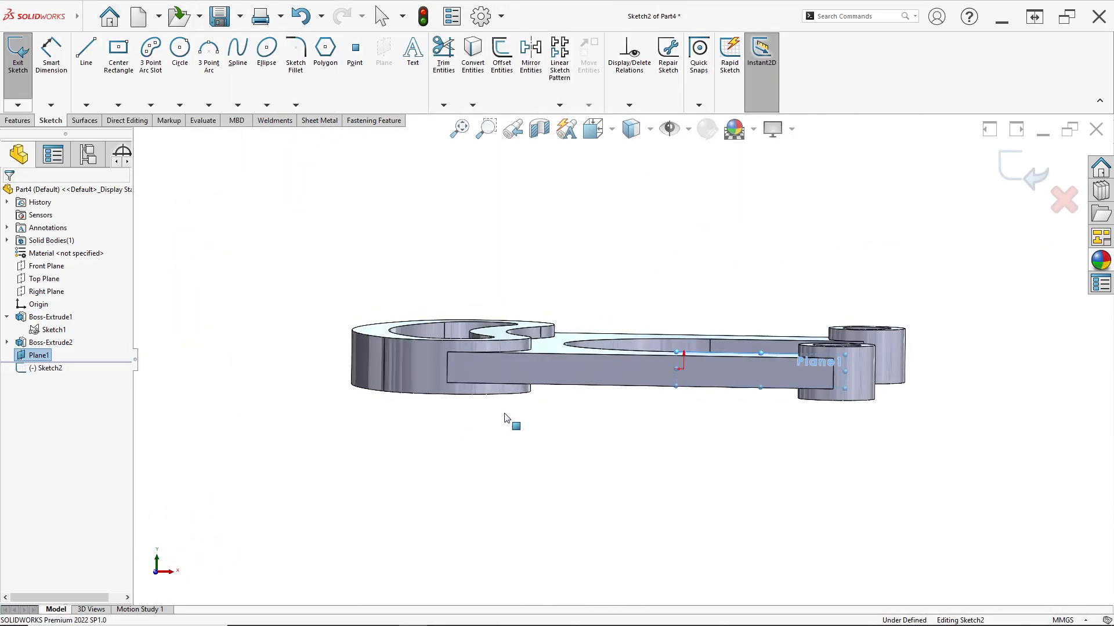
Sketch a closed upright profile on the arm's top edge: two vertical lines joined by a tangent arc of about 8.4 mm radius
{"action": "left_click", "coordinate": [87, 75]}
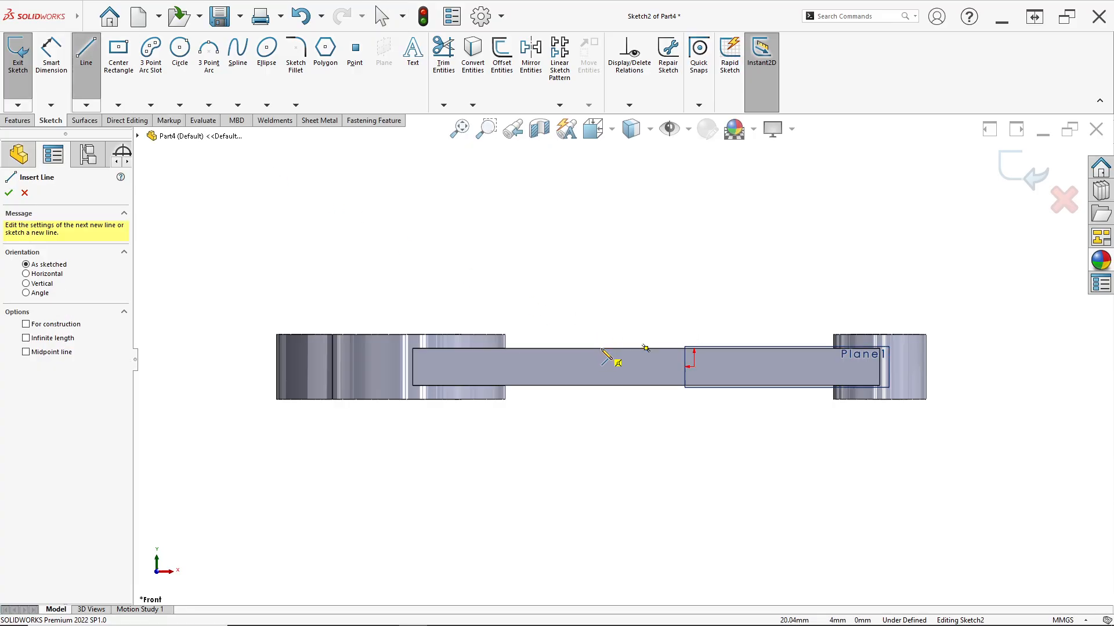
{"action": "left_click", "coordinate": [601, 349]}
{"action": "left_click", "coordinate": [601, 259]}
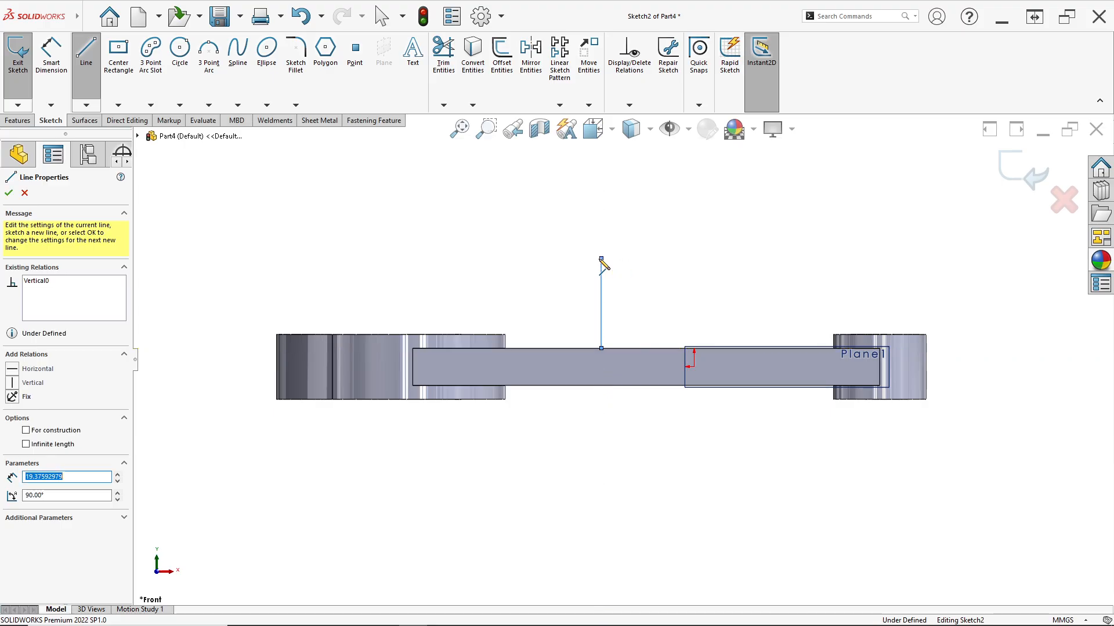
{"action": "left_click", "coordinate": [680, 260]}
{"action": "left_click", "coordinate": [679, 349]}
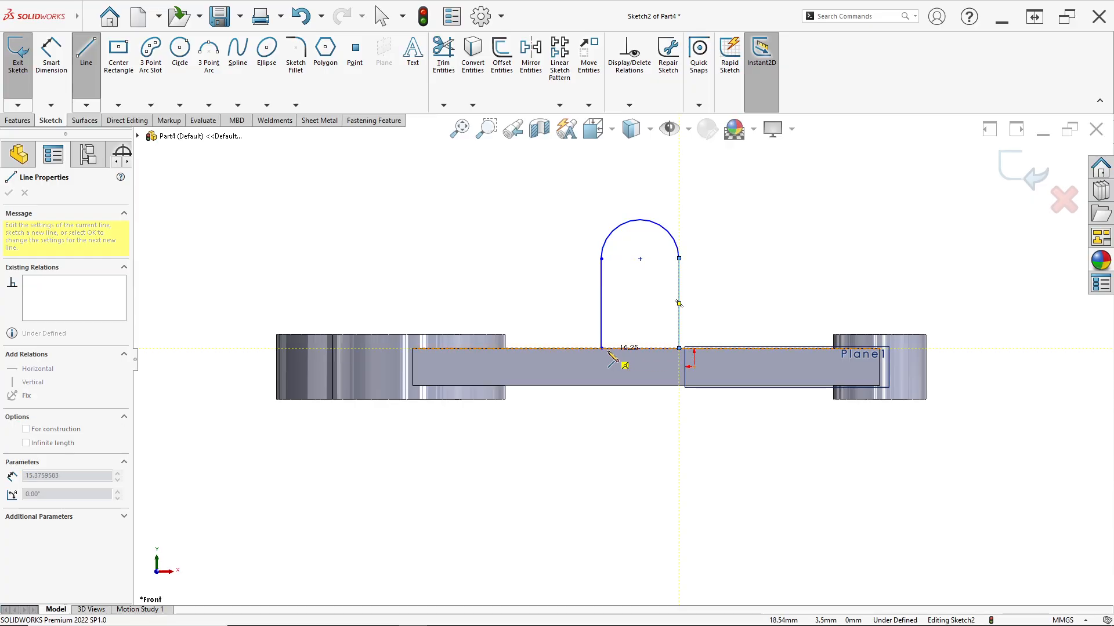
{"action": "left_click", "coordinate": [601, 349]}
{"action": "scroll", "coordinate": [675, 331], "scroll_direction": "down", "scroll_amount": 2}
{"action": "key", "text": "Escape"}
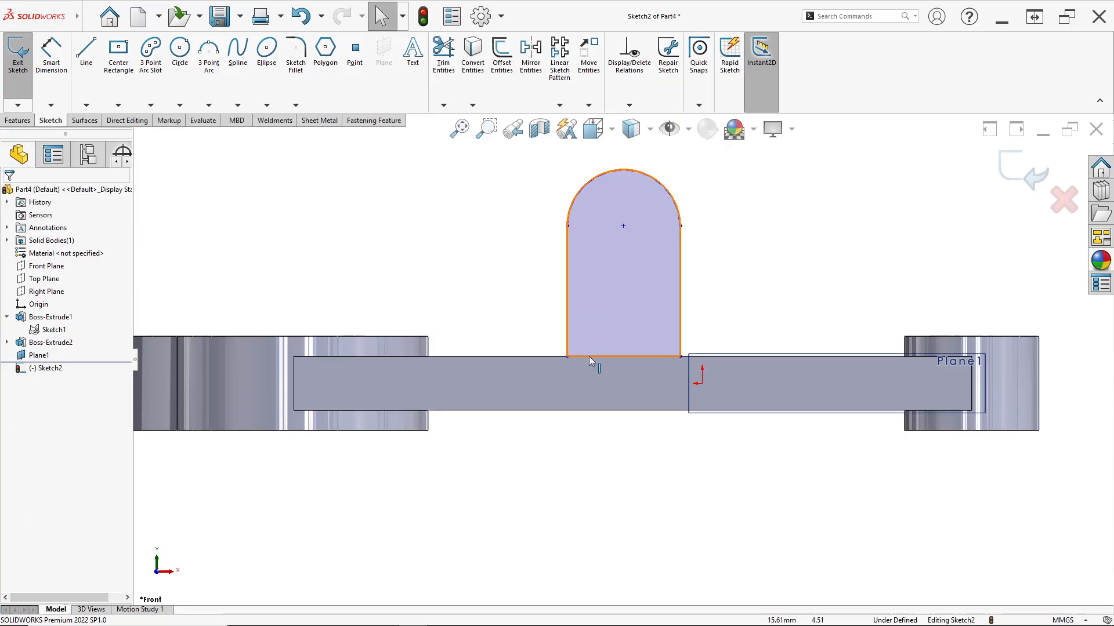
{"action": "scroll", "coordinate": [625, 198], "scroll_direction": "down", "scroll_amount": 1}
{"action": "left_click", "coordinate": [555, 236]}
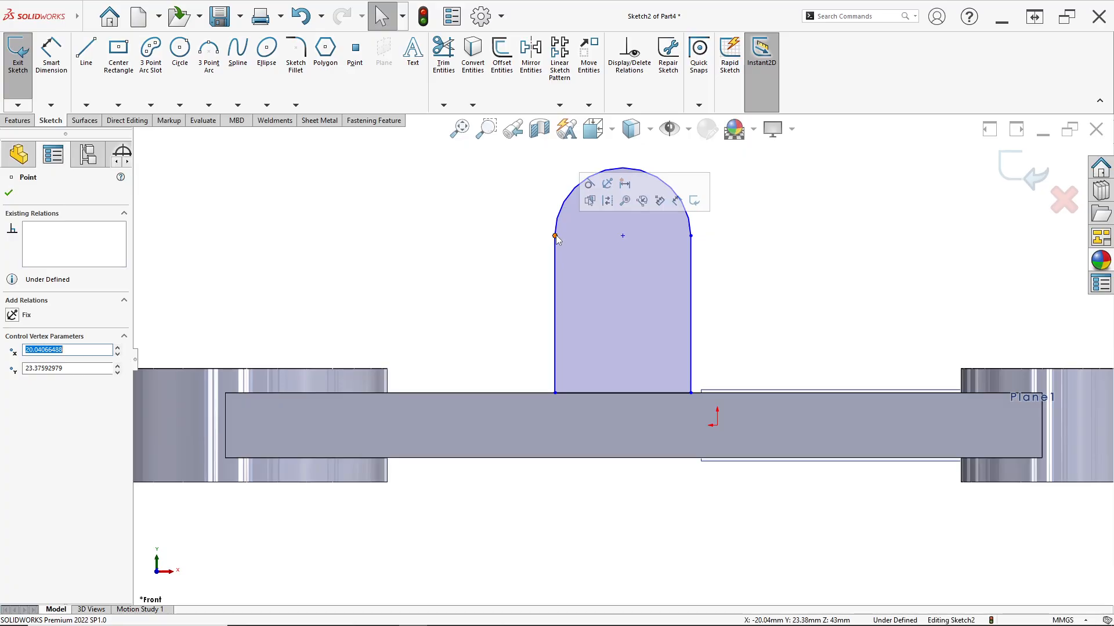
{"action": "left_click", "coordinate": [593, 187]}
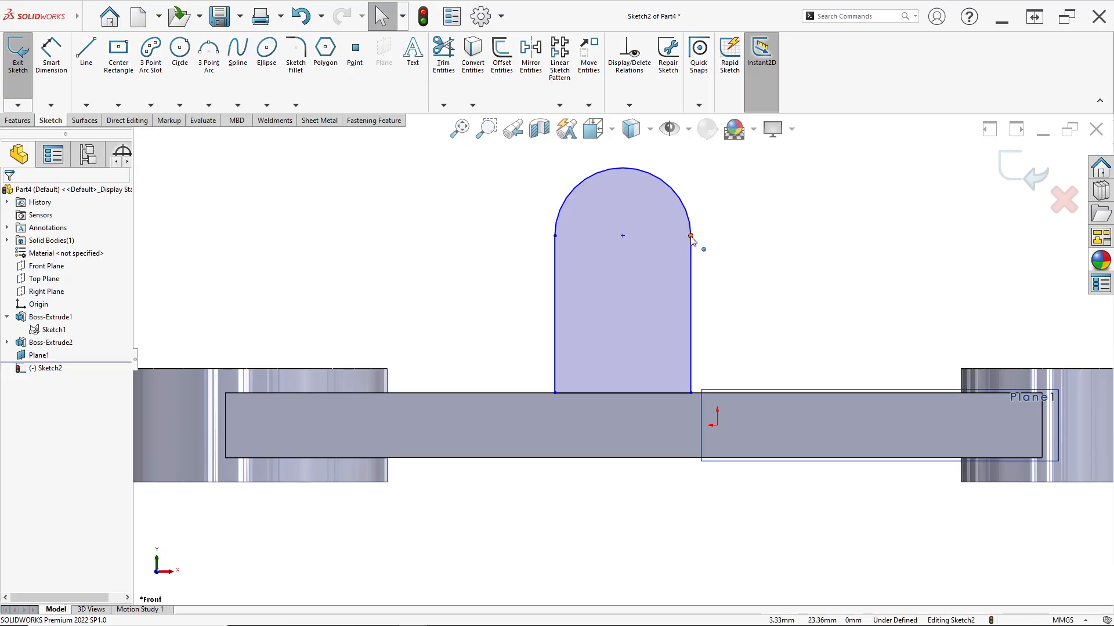
{"action": "left_click", "coordinate": [691, 237]}
{"action": "left_click", "coordinate": [725, 187]}
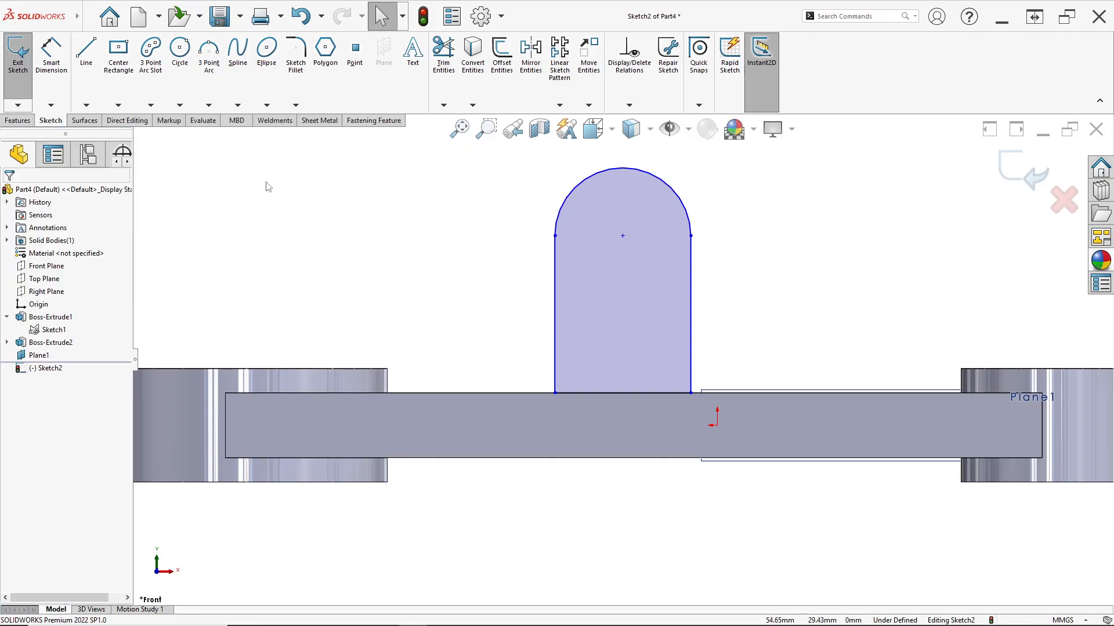
Dimension the horizontal distance from the upright's arc centre to the end boss's outer edge as 65.5 mm, per the 13 Des.jpg drawing
{"action": "left_click", "coordinate": [52, 53]}
{"action": "scroll", "coordinate": [733, 293], "scroll_direction": "up", "scroll_amount": 1}
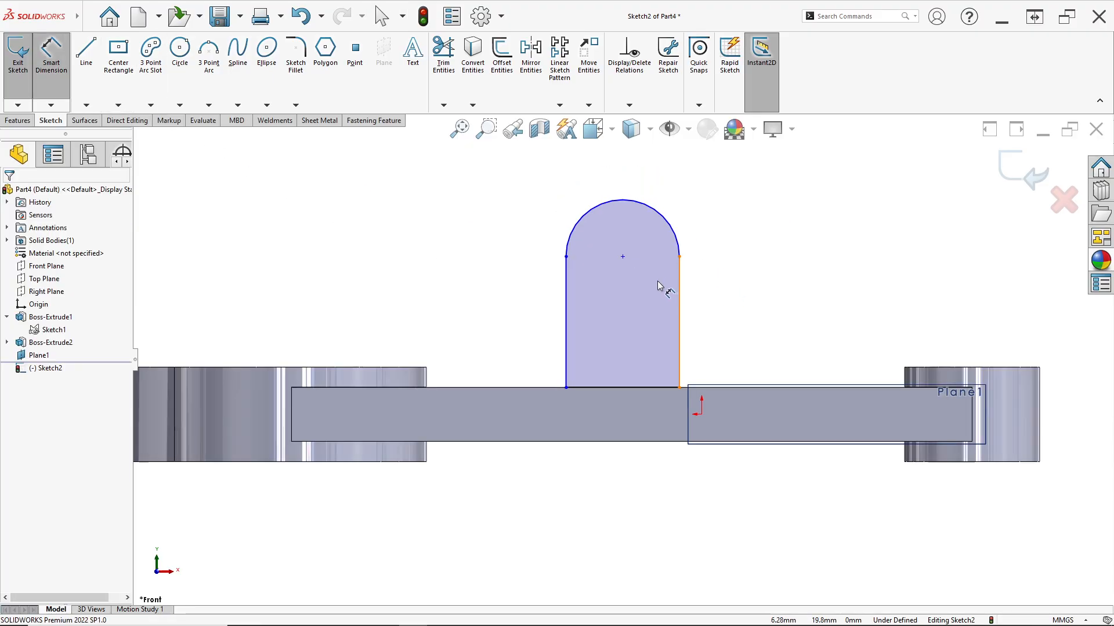
{"action": "key", "text": "alt+Tab"}
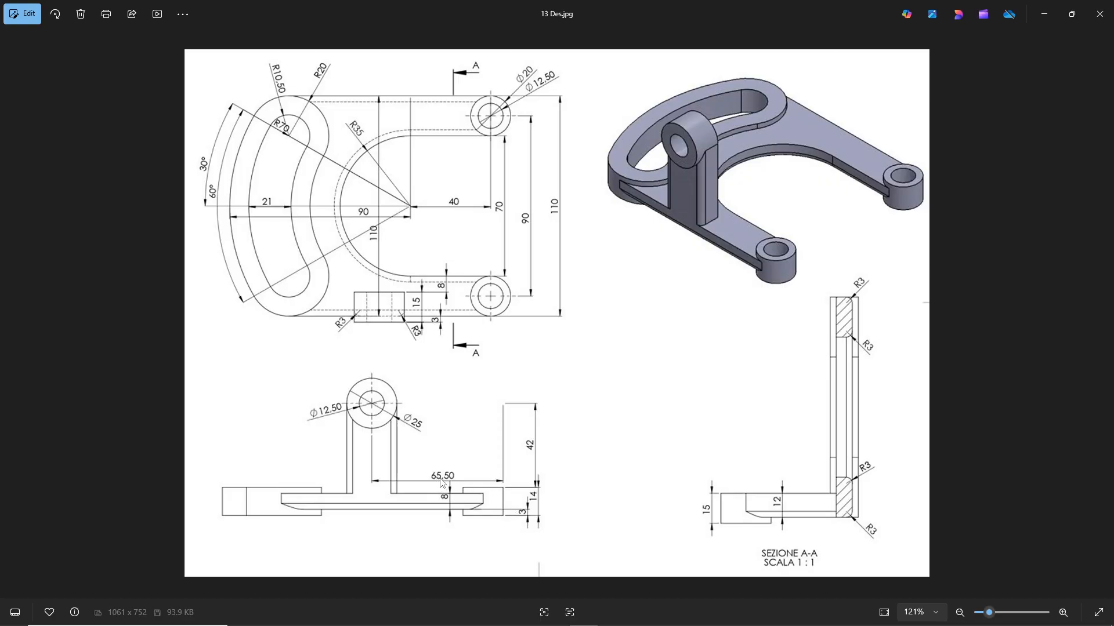
{"action": "key", "text": "alt+Tab"}
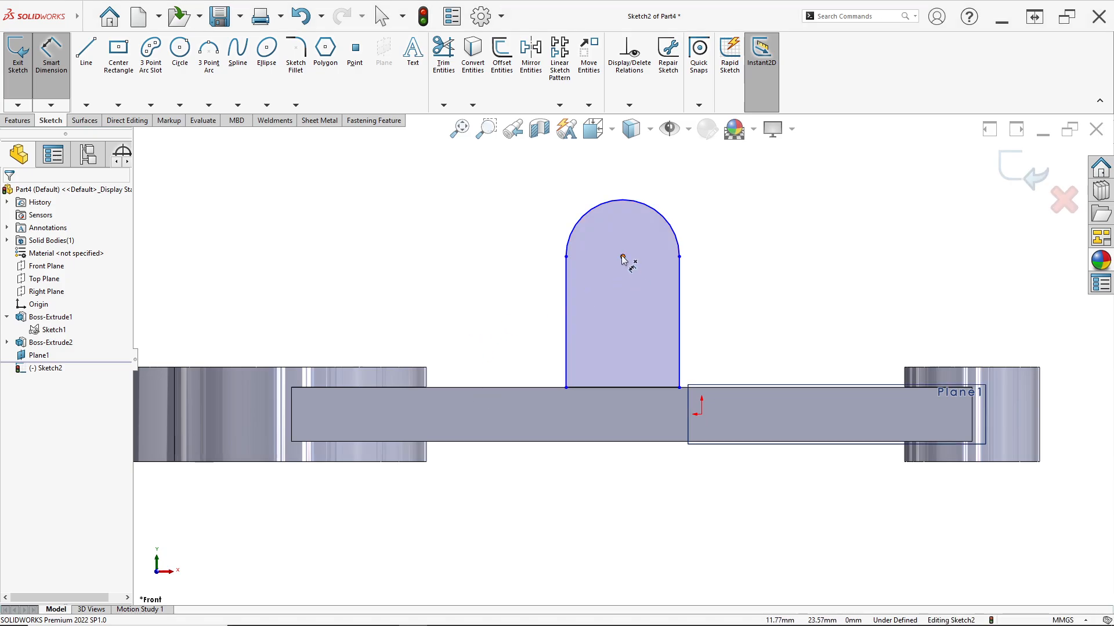
{"action": "left_click", "coordinate": [622, 256]}
{"action": "left_click", "coordinate": [1041, 397]}
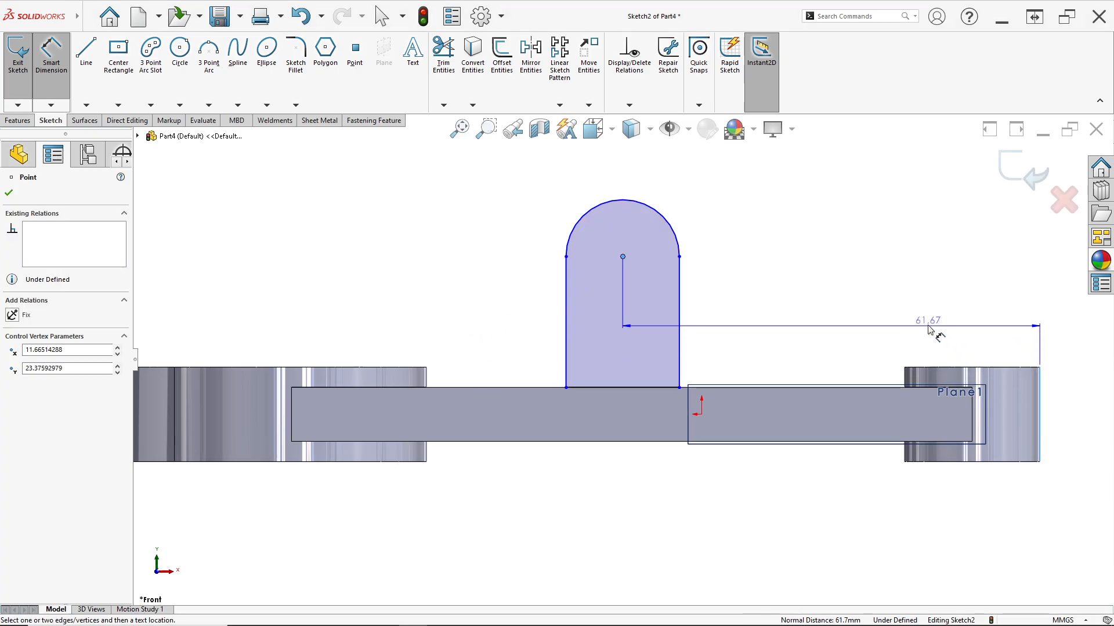
{"action": "left_click", "coordinate": [928, 323]}
{"action": "type", "text": "65,5"}
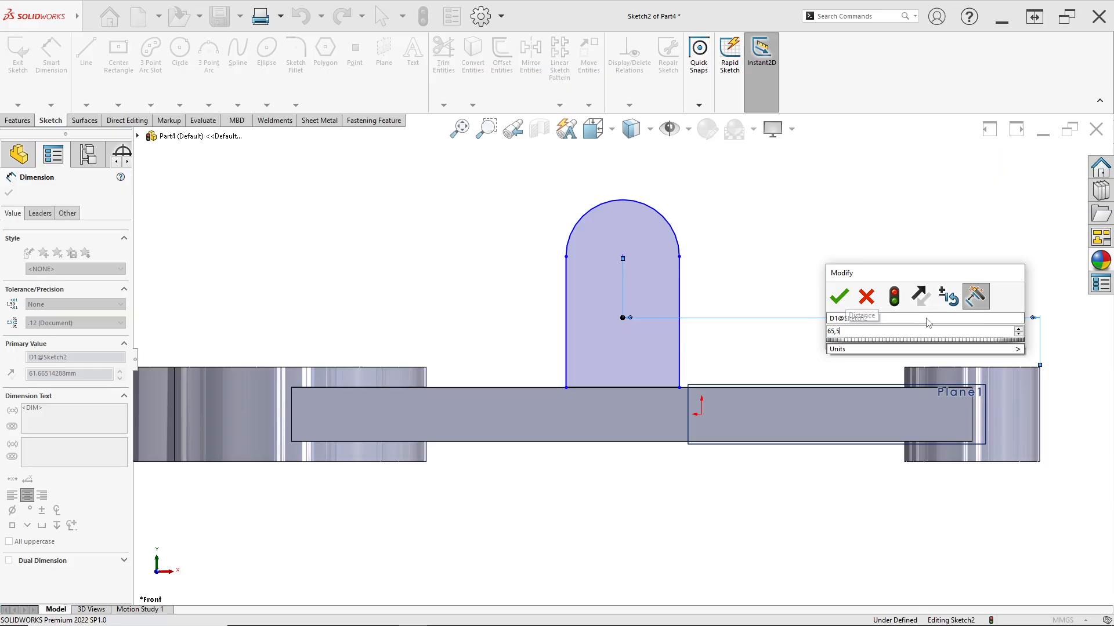
{"action": "key", "text": "Return"}
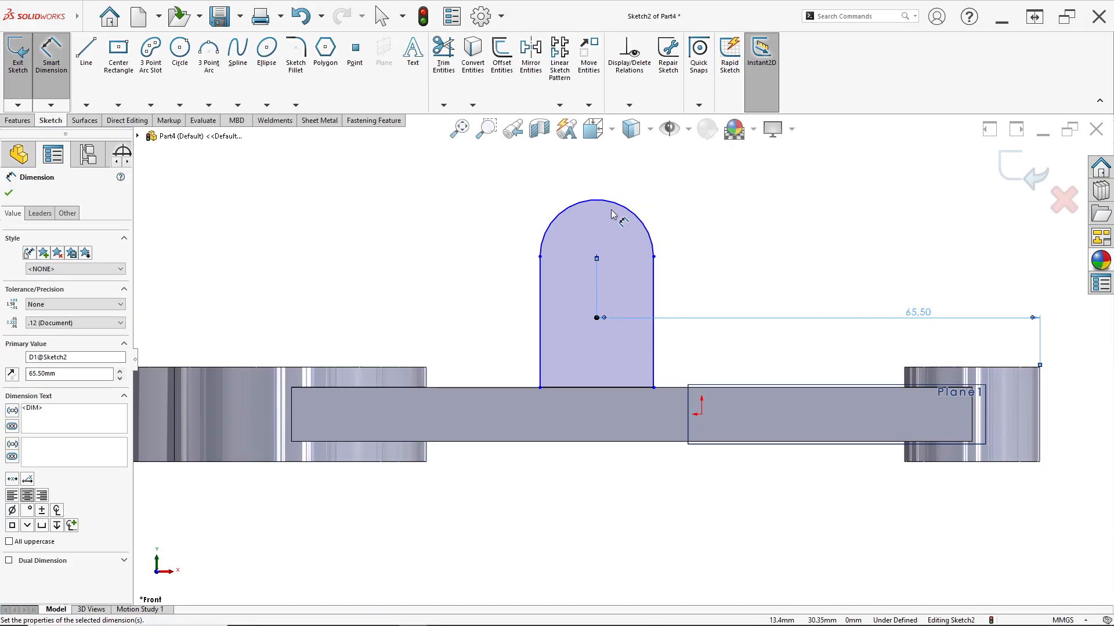
Dimension the height of the upright's arc centre above the arm's top edge as 42 mm, per the 13 Des.jpg drawing
{"action": "scroll", "coordinate": [611, 208], "scroll_direction": "down", "scroll_amount": 2}
{"action": "left_click", "coordinate": [592, 290]}
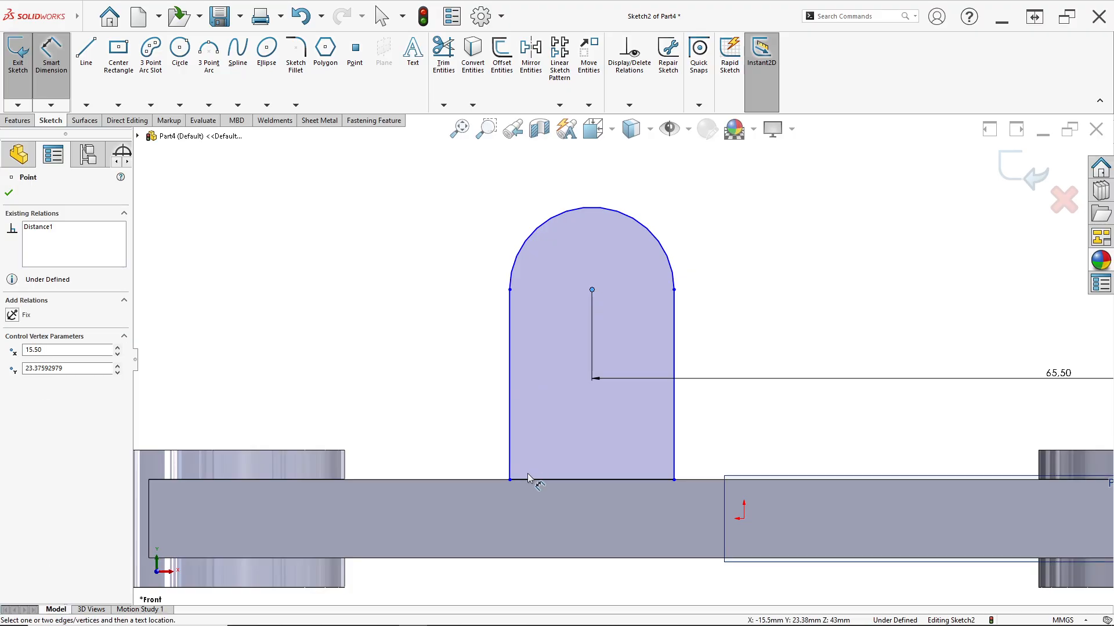
{"action": "left_click", "coordinate": [493, 480]}
{"action": "key", "text": "alt+Tab"}
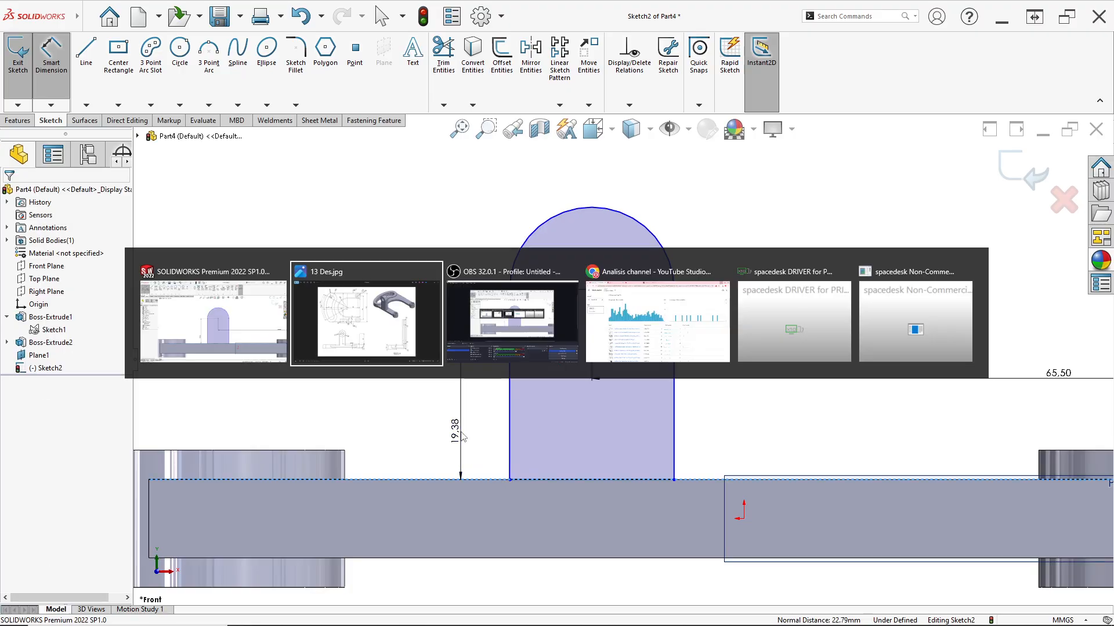
{"action": "left_click", "coordinate": [387, 331]}
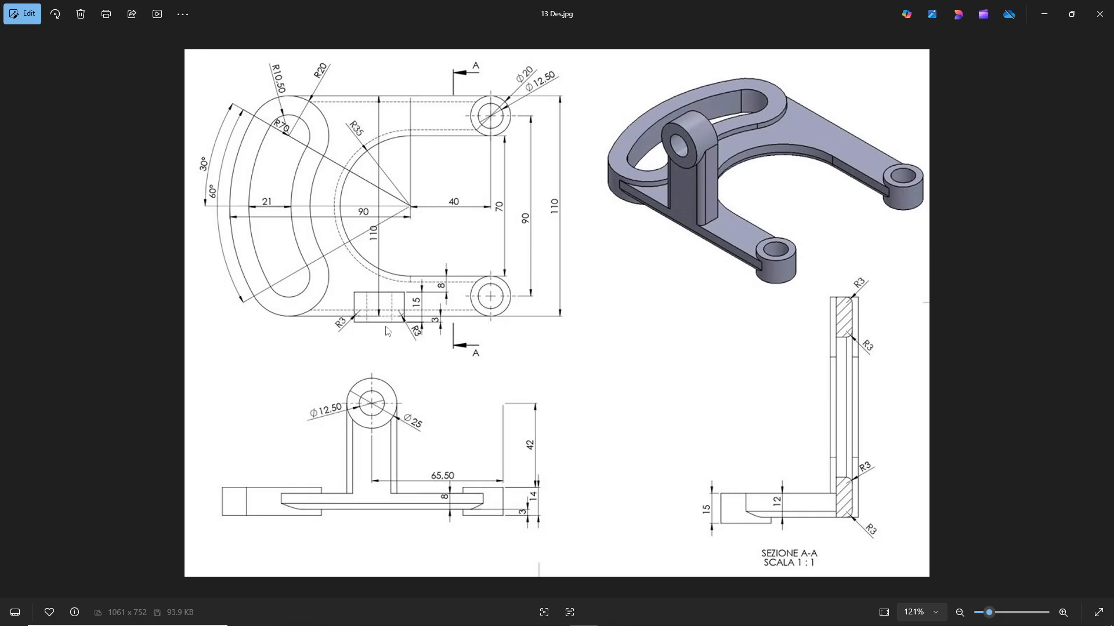
{"action": "key", "text": "alt+Tab"}
{"action": "left_click", "coordinate": [532, 453]}
{"action": "type", "text": "42"}
{"action": "key", "text": "Return"}
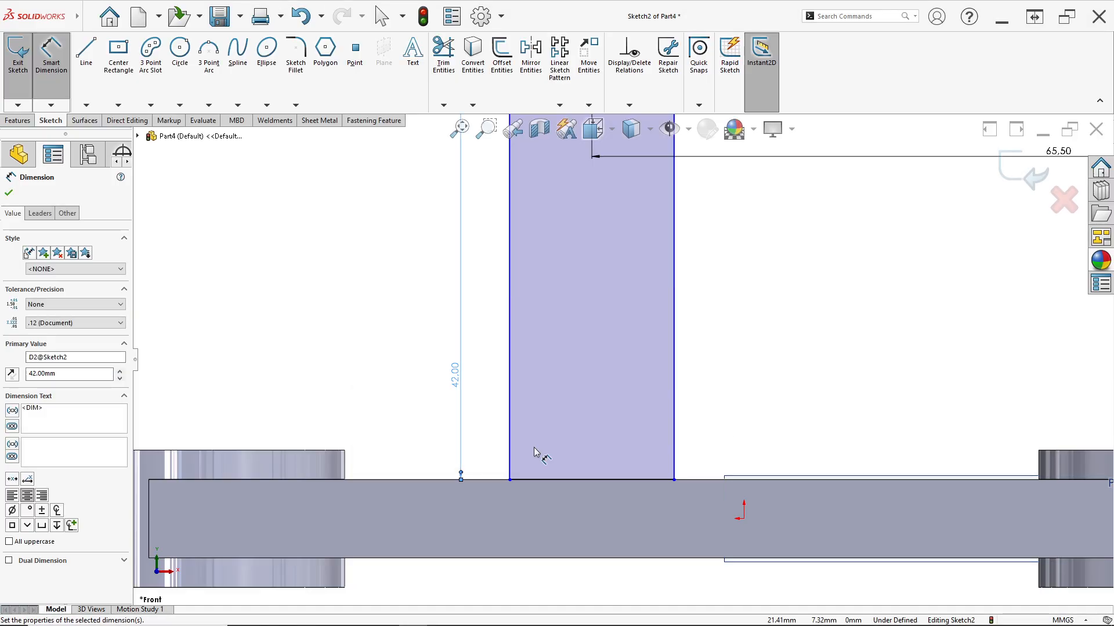
Set the upright's arc radius to 12.5 mm per the drawing and place the 42 mm dimension farther from the profile
{"action": "scroll", "coordinate": [534, 448], "scroll_direction": "up", "scroll_amount": 4}
{"action": "left_click", "coordinate": [642, 198]}
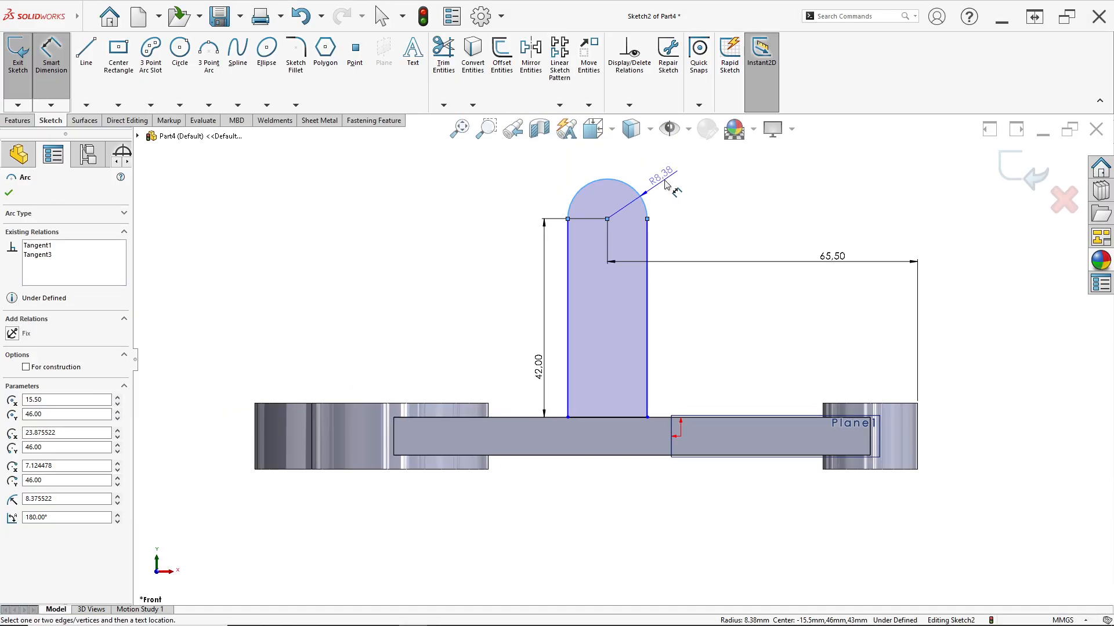
{"action": "key", "text": "alt+Tab"}
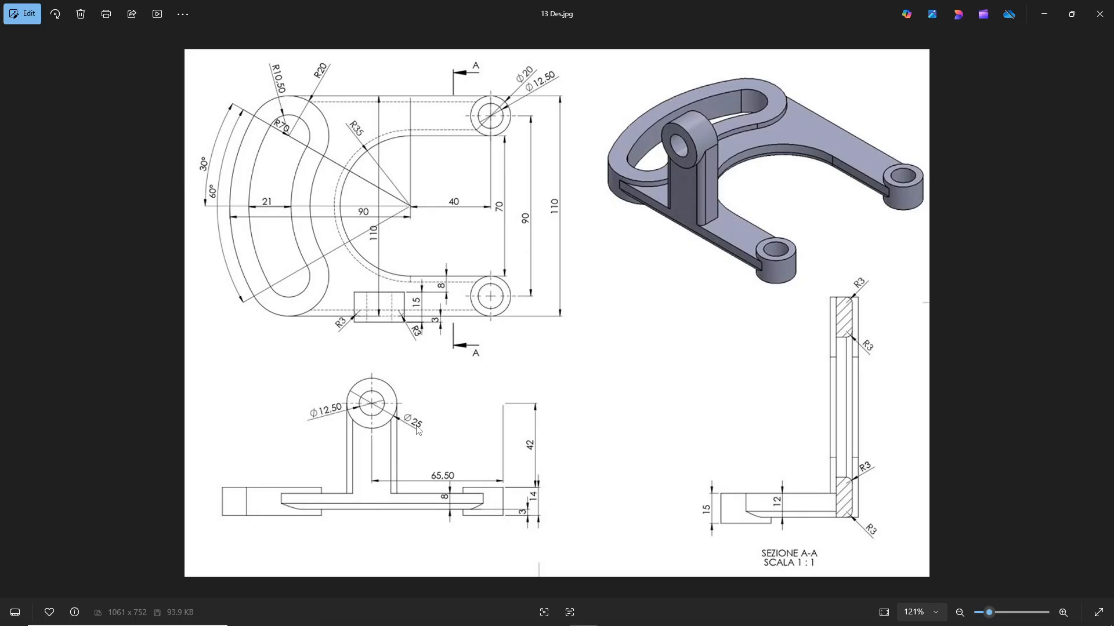
{"action": "key", "text": "alt+Tab"}
{"action": "type", "text": "1"}
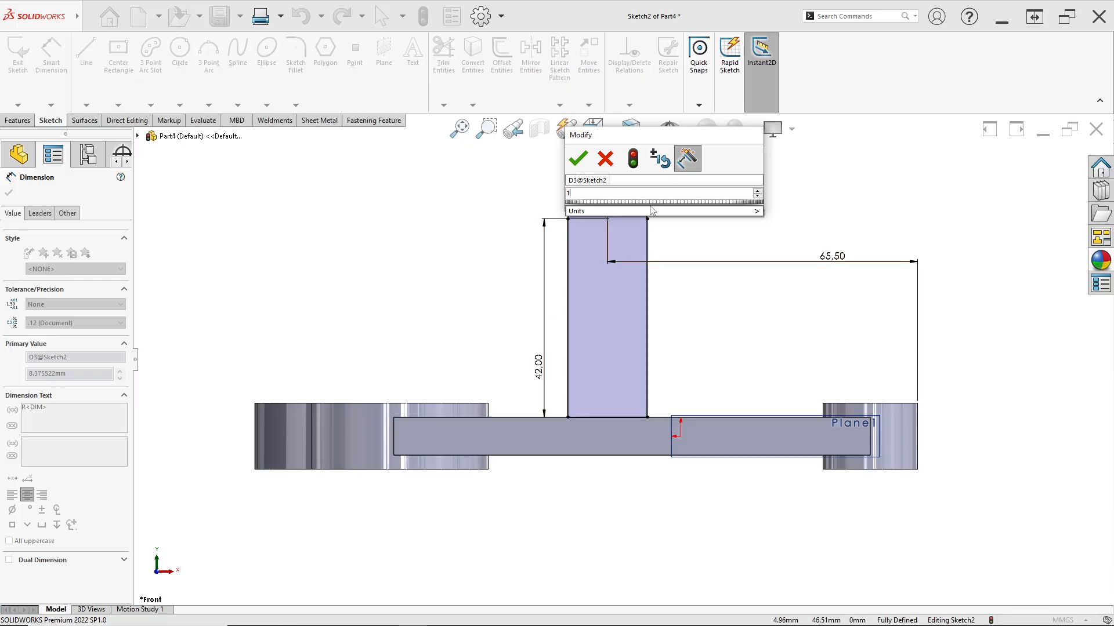
{"action": "type", "text": "2.5"}
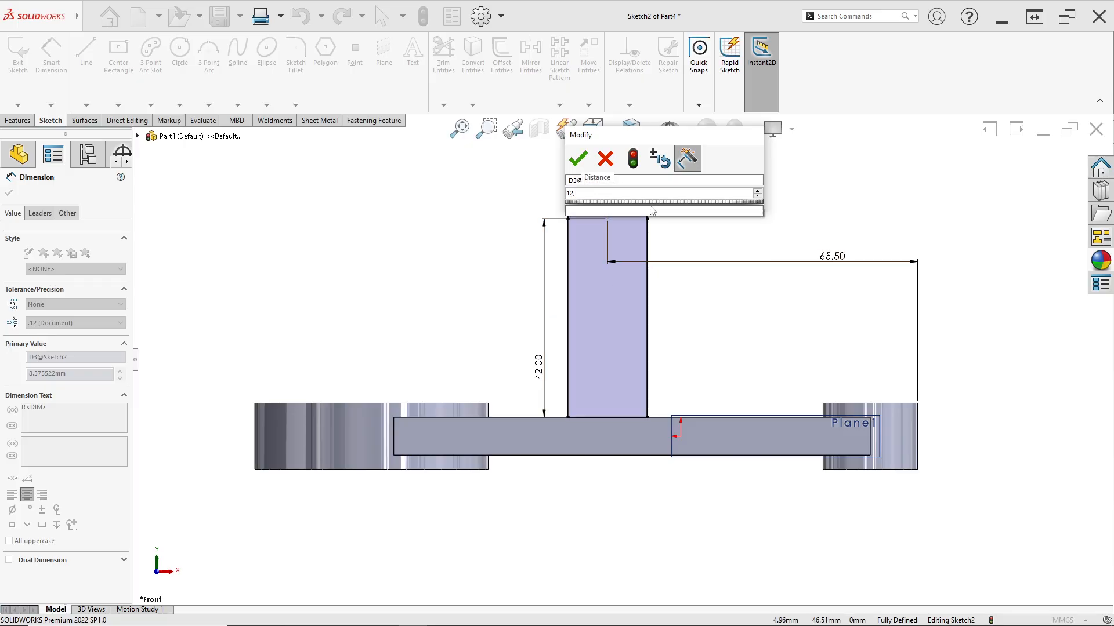
{"action": "key", "text": "Return"}
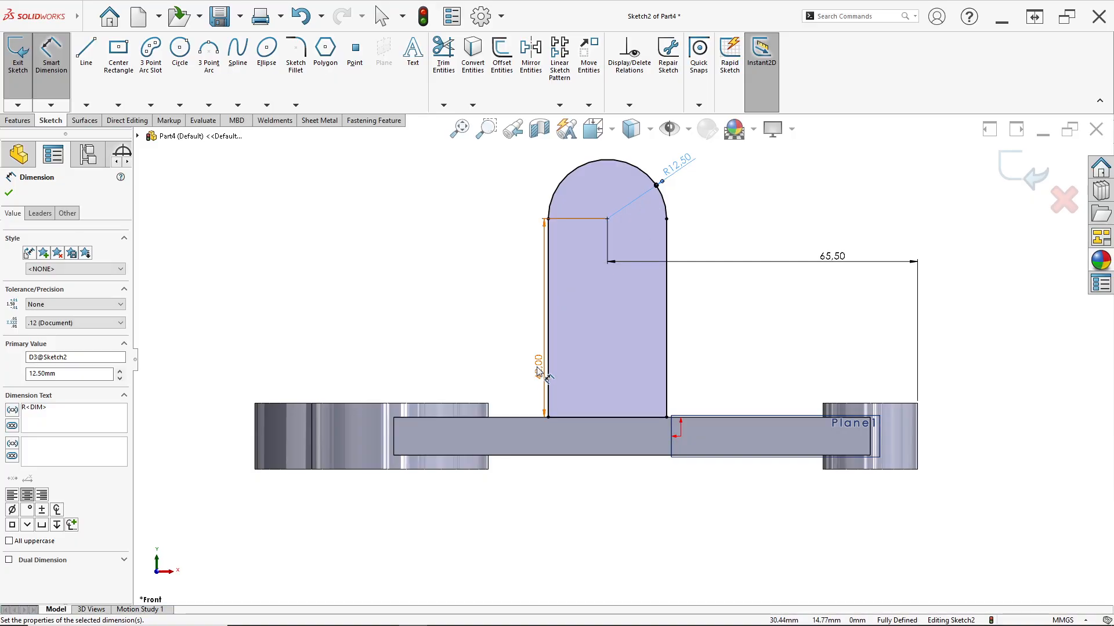
{"action": "left_click_drag", "start_coordinate": [539, 372], "coordinate": [483, 360]}
{"action": "scroll", "coordinate": [566, 239], "scroll_direction": "down", "scroll_amount": 1}
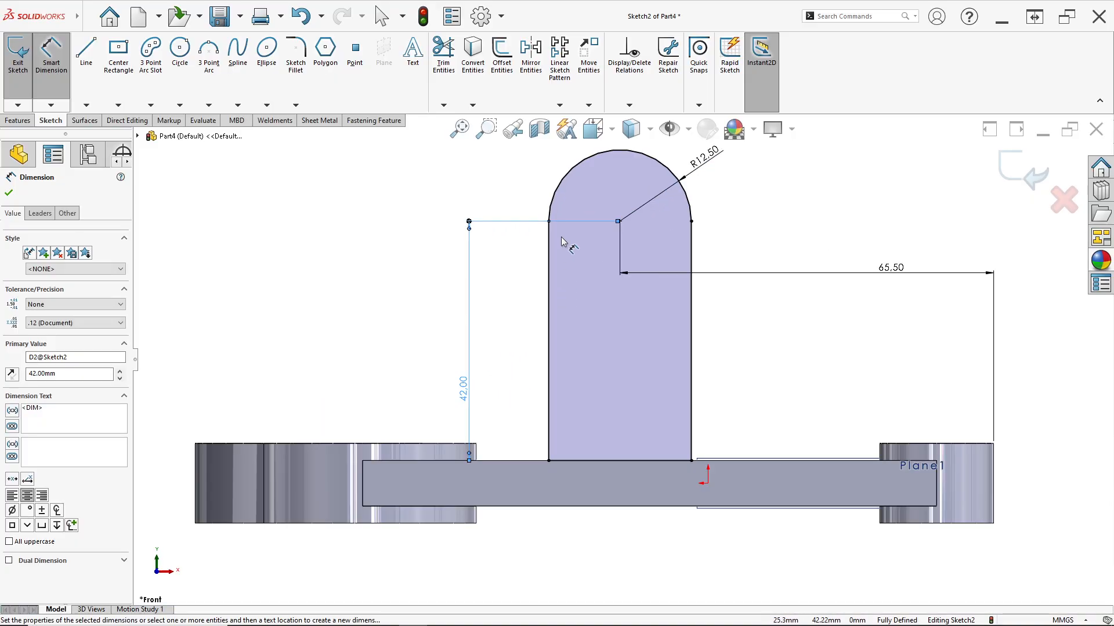
Draw two concentric circles at the arc centre, one matching the 12.5 mm arc and one about 6.1 mm in radius, and exit the sketch
{"action": "left_click", "coordinate": [184, 52]}
{"action": "left_click", "coordinate": [619, 221]}
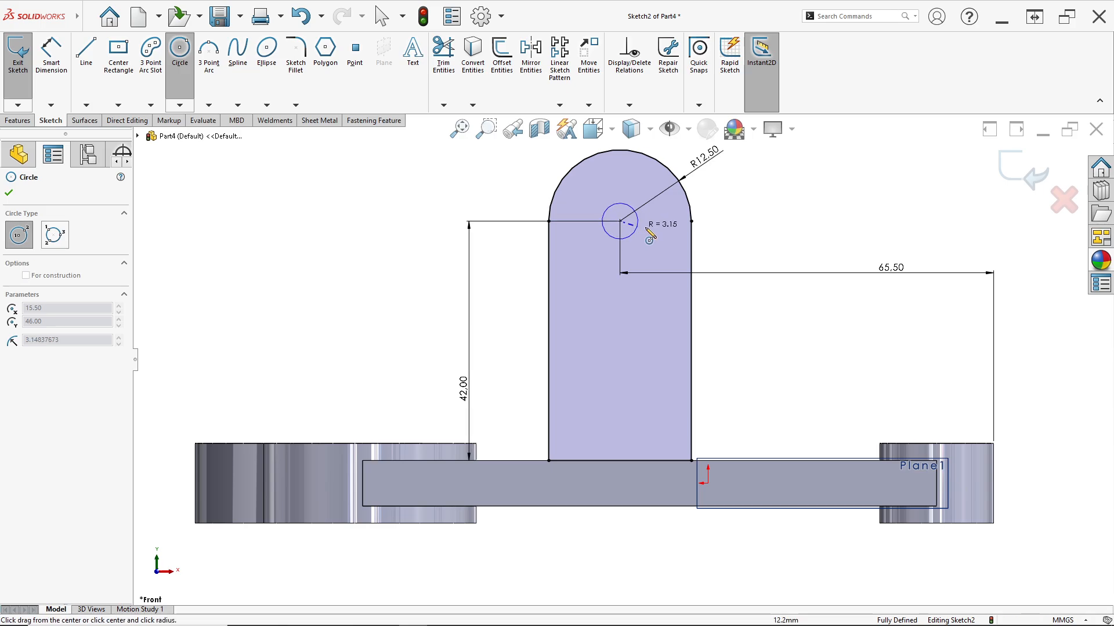
{"action": "left_click", "coordinate": [691, 221]}
{"action": "left_click", "coordinate": [620, 221]}
{"action": "left_click", "coordinate": [643, 246]}
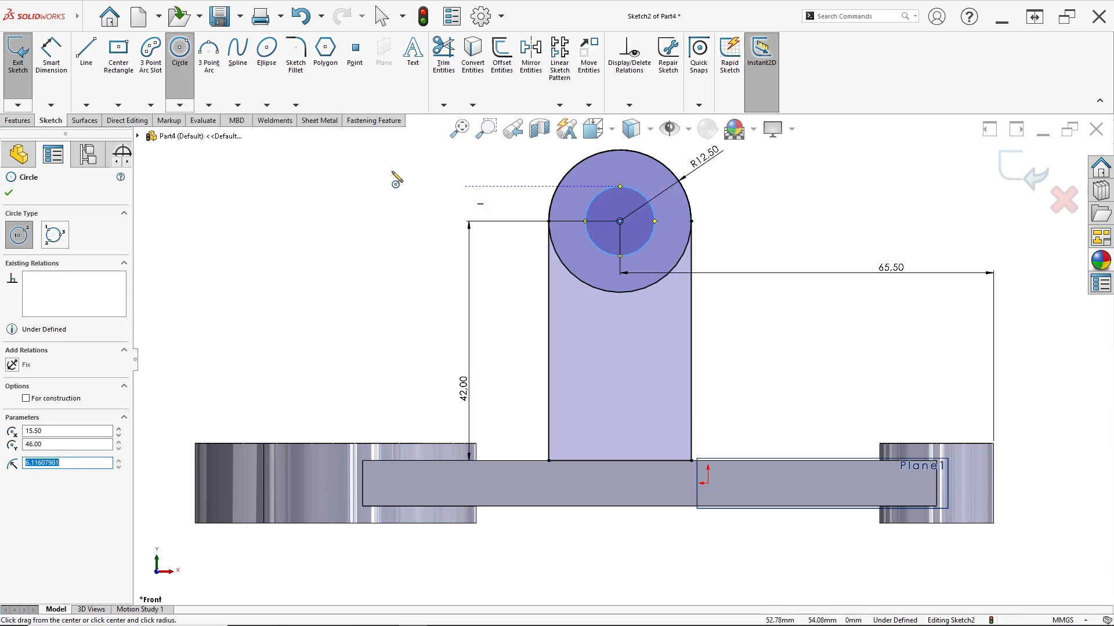
{"action": "left_click", "coordinate": [18, 55]}
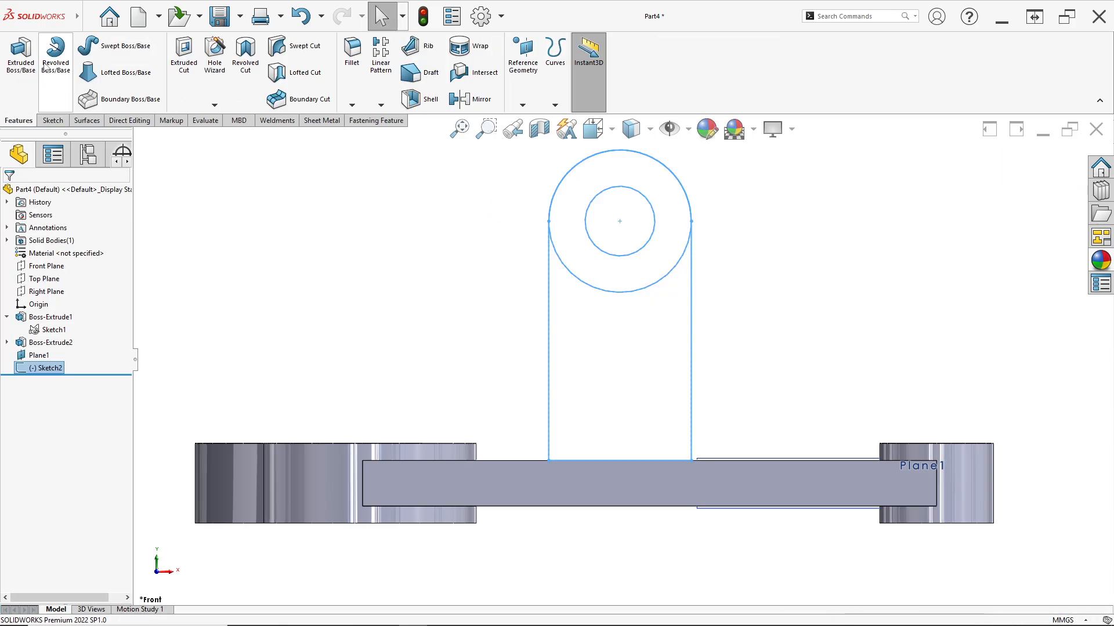
Reopen the upright's sketch for editing and dimension the inner circle's diameter as 12.5 mm, per the 13 Des.jpg drawing
{"action": "right_click", "coordinate": [47, 367]}
{"action": "left_click", "coordinate": [59, 330]}
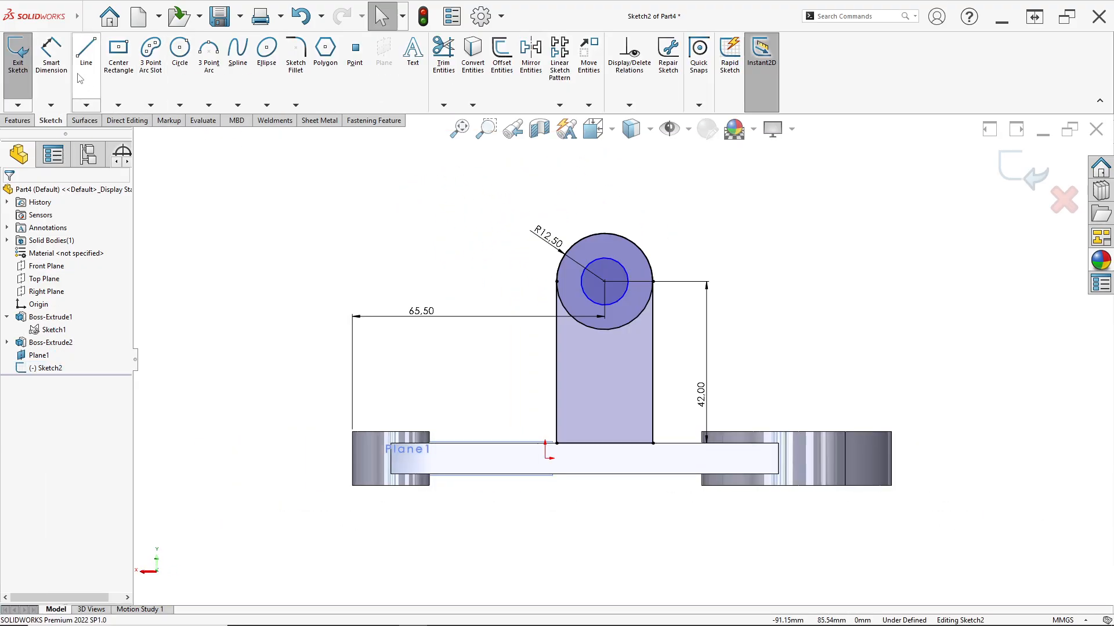
{"action": "left_click", "coordinate": [51, 55]}
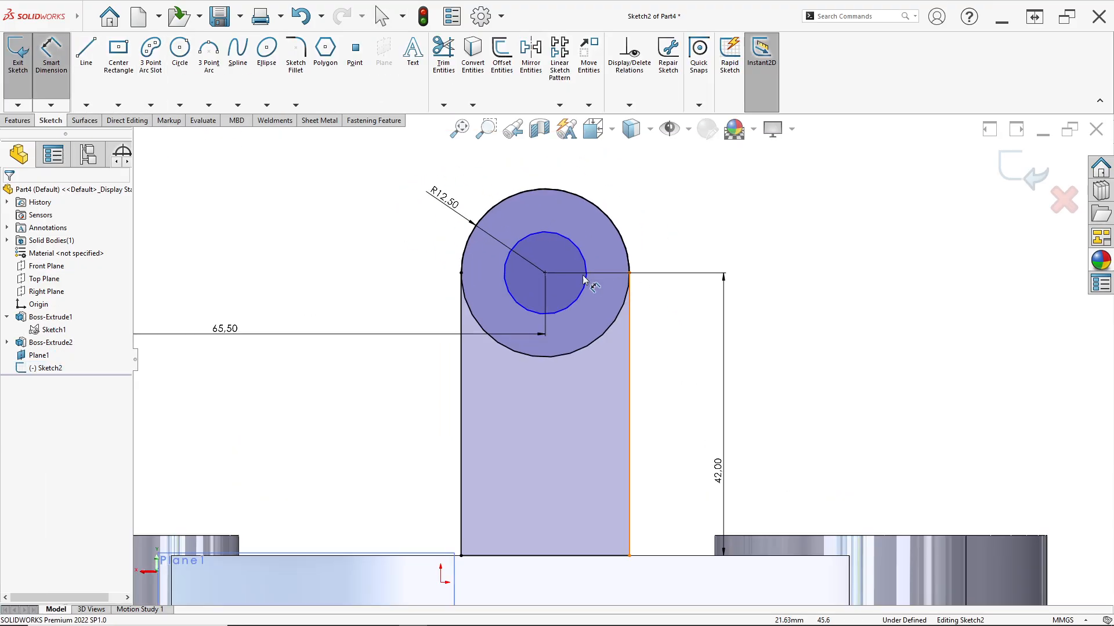
{"action": "left_click", "coordinate": [569, 239]}
{"action": "left_click", "coordinate": [648, 235]}
{"action": "key", "text": "alt+Tab"}
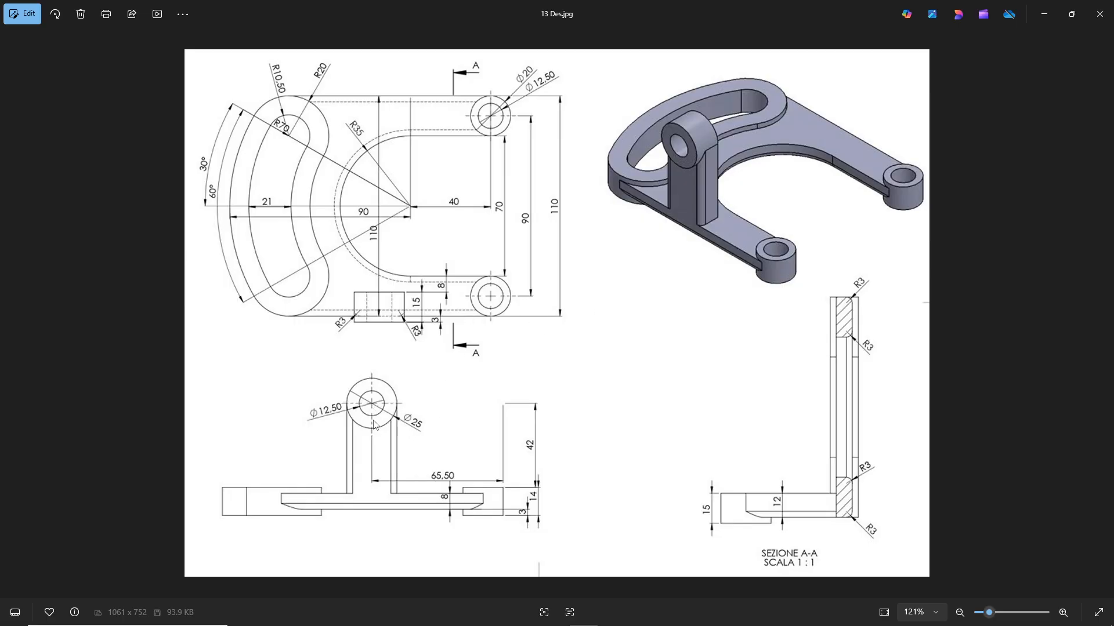
{"action": "key", "text": "alt+Tab"}
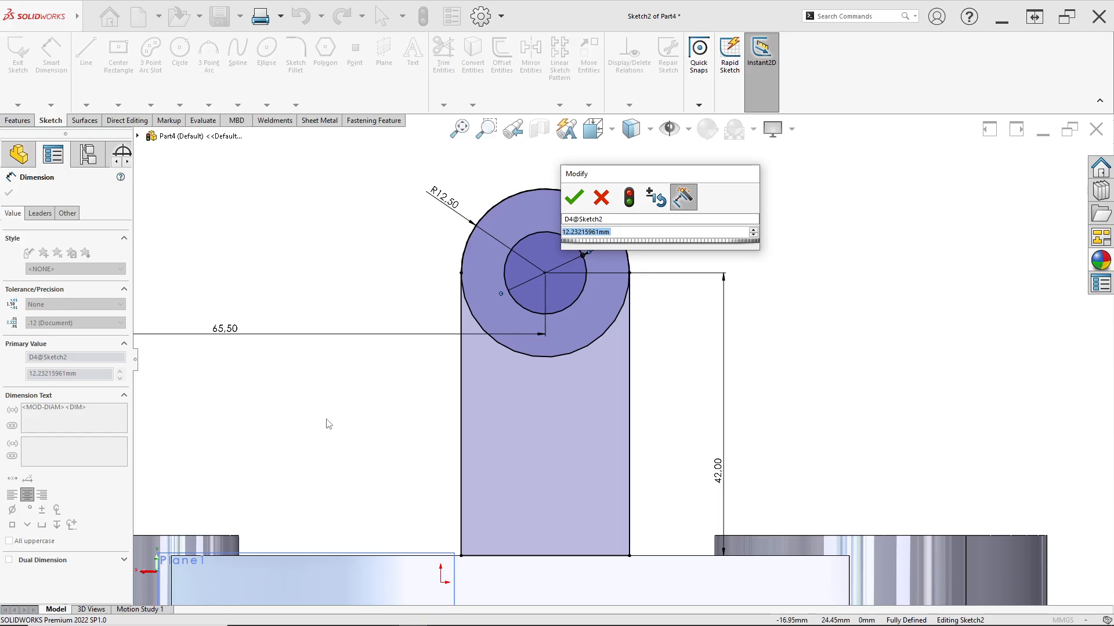
{"action": "type", "text": "12,5"}
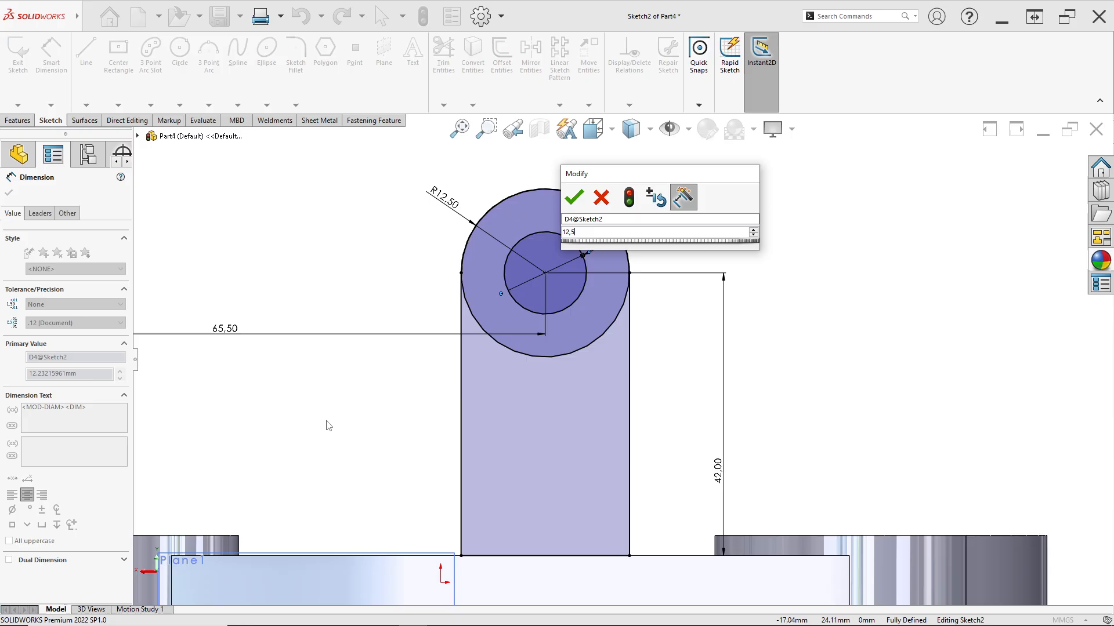
{"action": "key", "text": "Return"}
Examine the dimensioned upright sketch from the front and in 3D, and compare it with the 13 Des.jpg drawing
{"action": "mouse_move", "coordinate": [470, 361]}
{"action": "middle_mouse_down"}
{"action": "mouse_move", "coordinate": [649, 385]}
{"action": "mouse_move", "coordinate": [678, 377]}
{"action": "mouse_move", "coordinate": [691, 400]}
{"action": "middle_mouse_up"}
{"action": "scroll", "coordinate": [649, 386], "scroll_direction": "up", "scroll_amount": 3}
{"action": "key", "text": "space"}
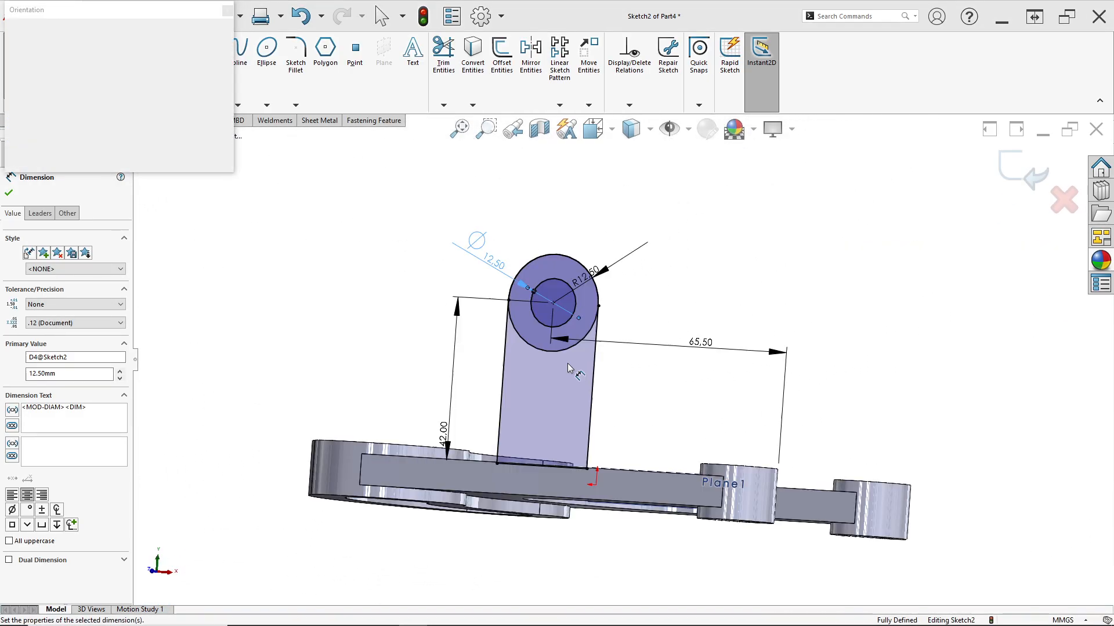
{"action": "left_click", "coordinate": [640, 328]}
{"action": "key", "text": "Escape"}
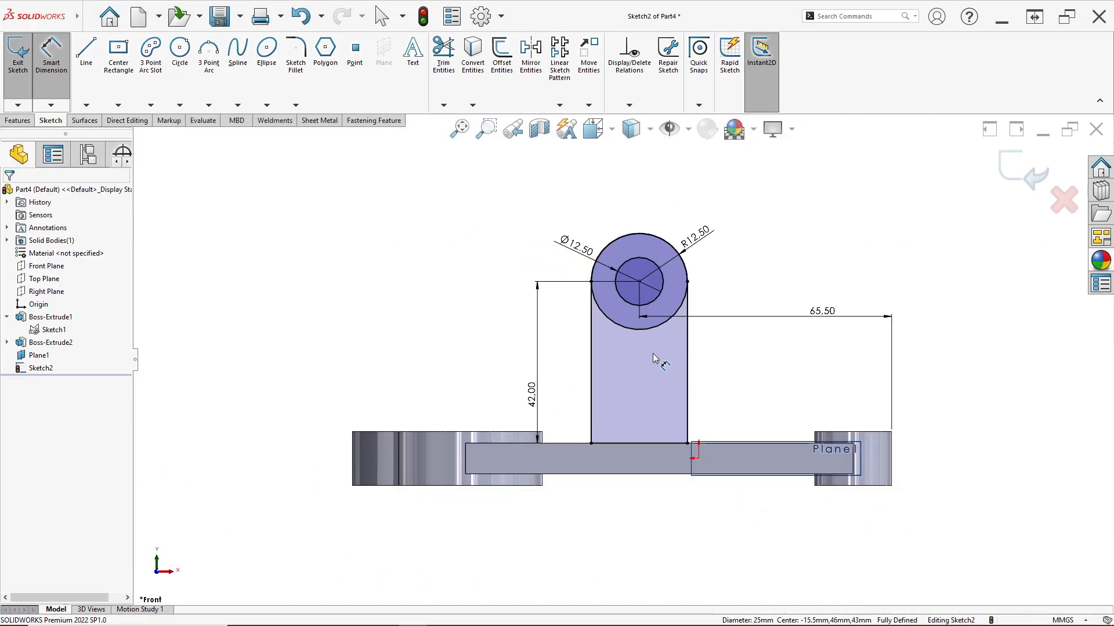
{"action": "mouse_move", "coordinate": [721, 333]}
{"action": "middle_mouse_down"}
{"action": "mouse_move", "coordinate": [710, 342]}
{"action": "mouse_move", "coordinate": [722, 393]}
{"action": "mouse_move", "coordinate": [696, 406]}
{"action": "mouse_move", "coordinate": [684, 386]}
{"action": "mouse_move", "coordinate": [668, 435]}
{"action": "middle_mouse_up"}
{"action": "key", "text": "alt+Tab"}
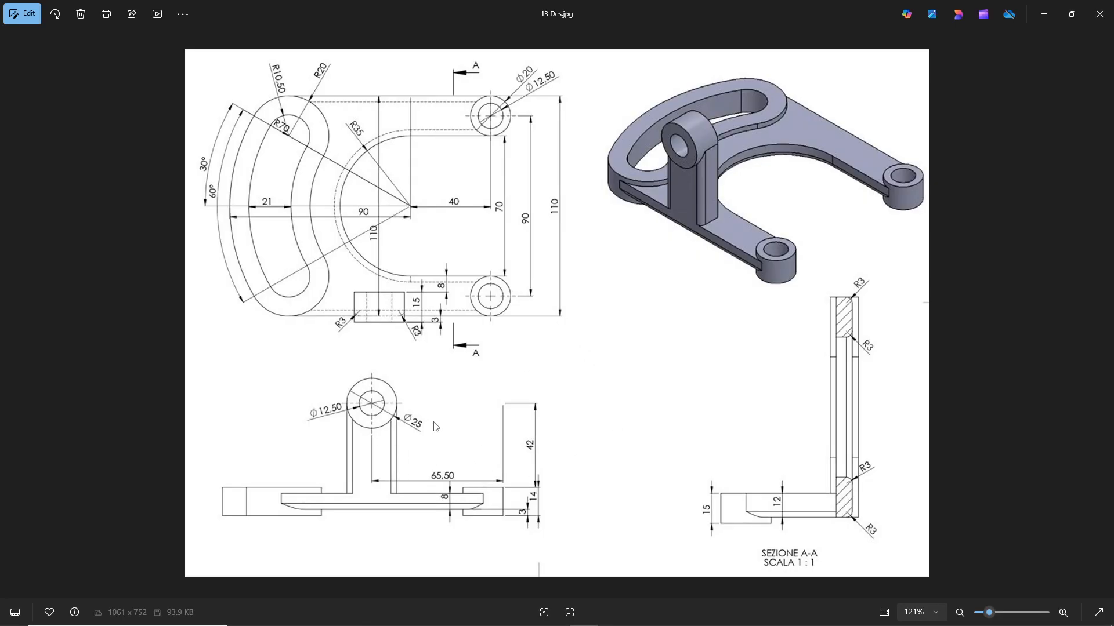
{"action": "key", "text": "alt+Tab"}
{"action": "middle_click_drag", "start_coordinate": [604, 343], "coordinate": [556, 358]}
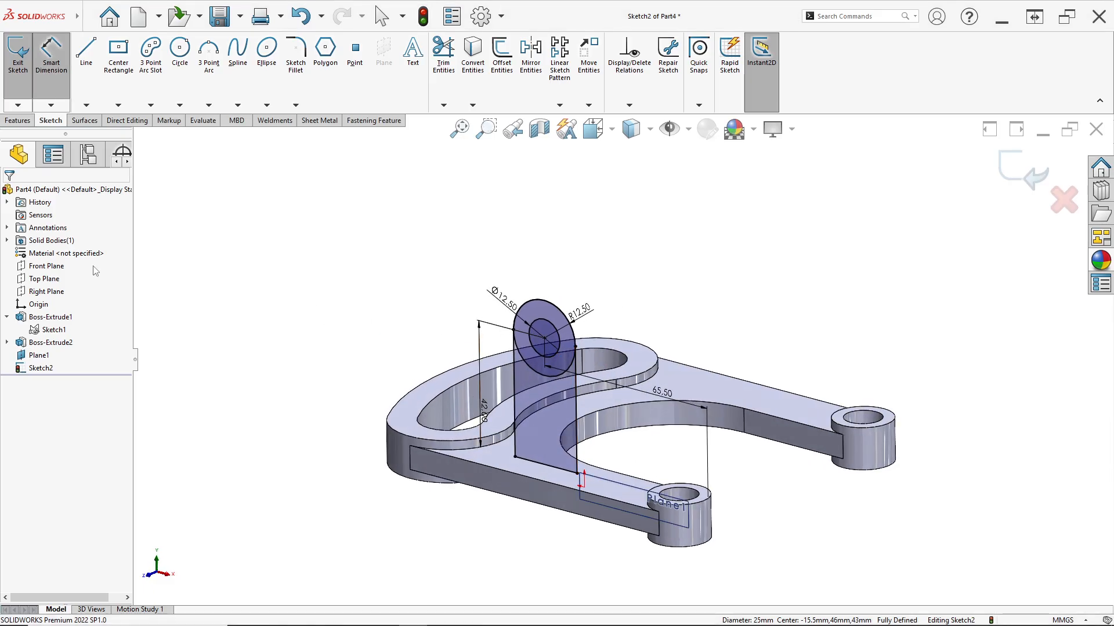
Start a boss extrusion of the upright's sketch with a Blind end condition and the direction reversed
{"action": "left_click", "coordinate": [18, 120]}
{"action": "left_click", "coordinate": [27, 81]}
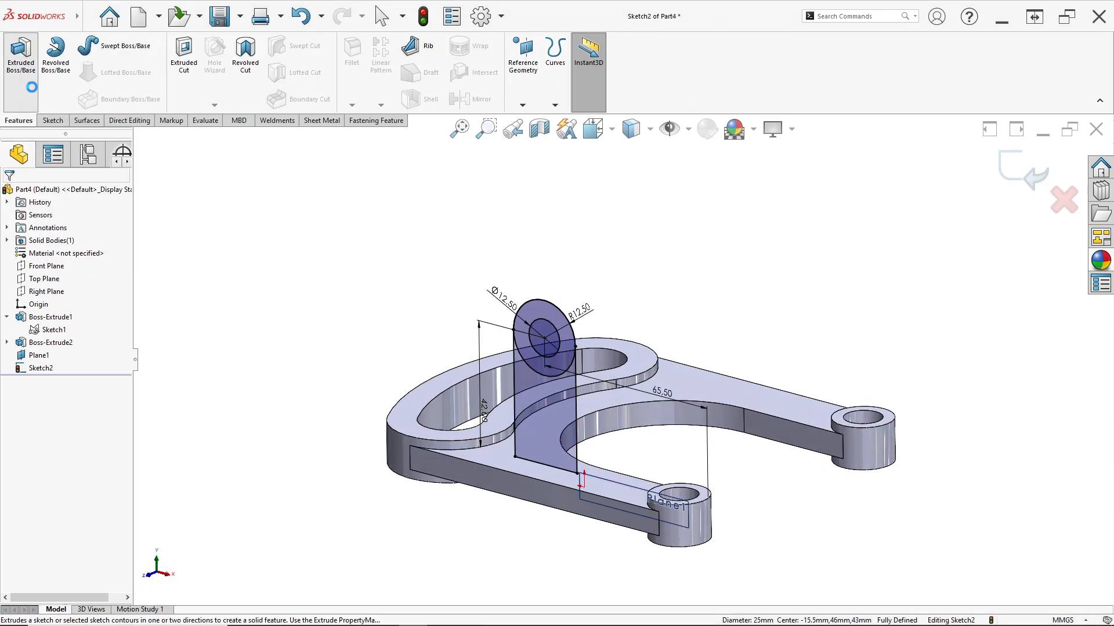
{"action": "scroll", "coordinate": [561, 370], "scroll_direction": "down", "scroll_amount": 4}
{"action": "middle_click_drag", "start_coordinate": [561, 370], "coordinate": [377, 284]}
{"action": "scroll", "coordinate": [400, 271], "scroll_direction": "up", "scroll_amount": 5}
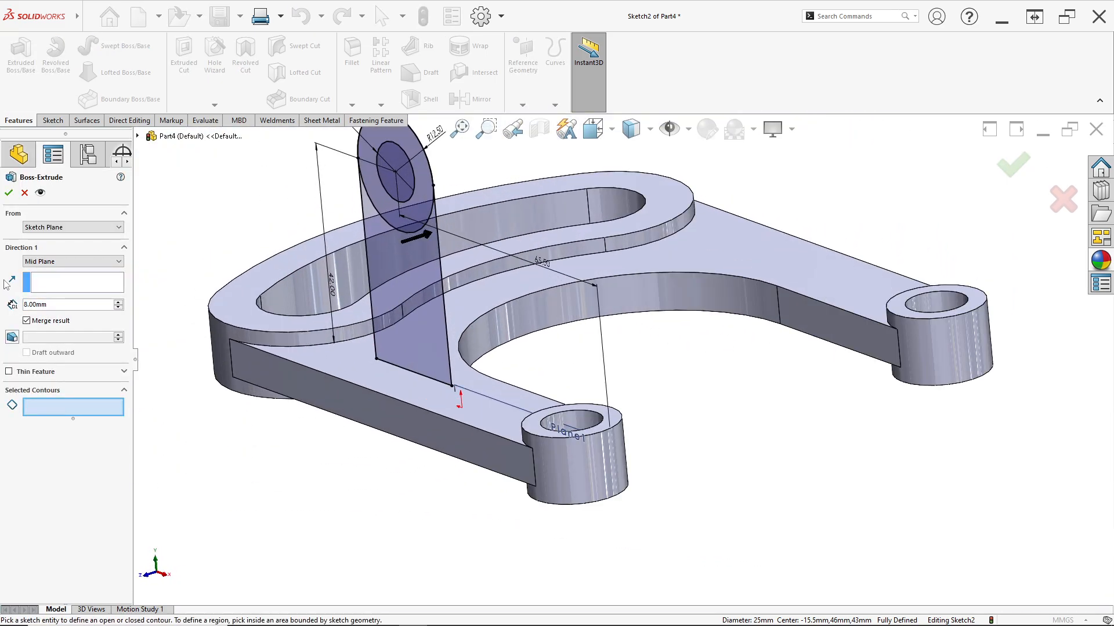
{"action": "left_click", "coordinate": [34, 266]}
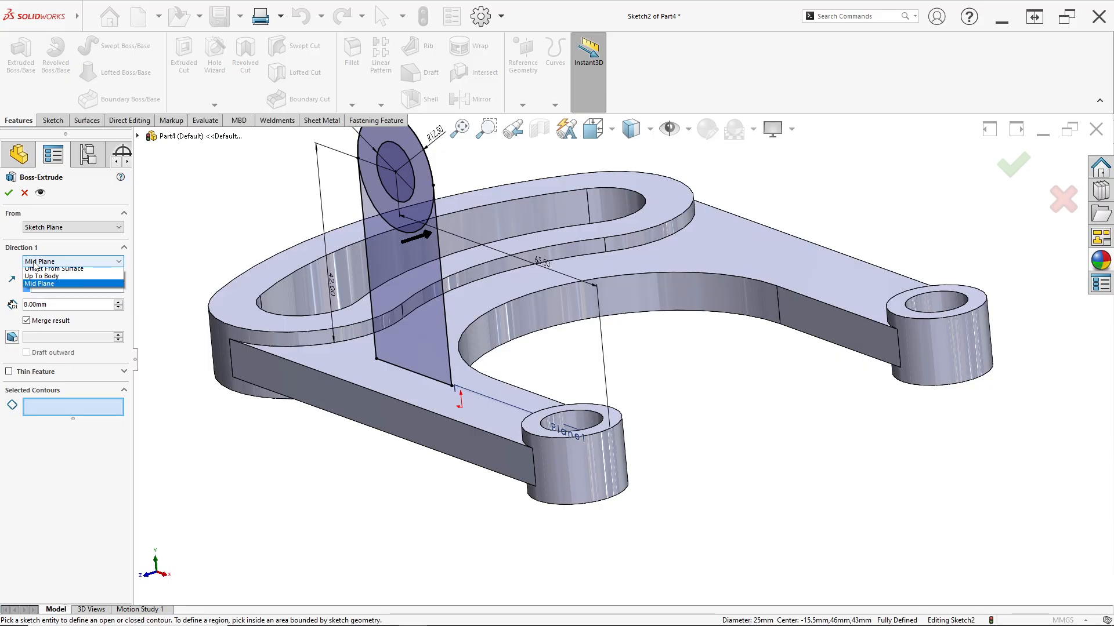
{"action": "left_click", "coordinate": [38, 274]}
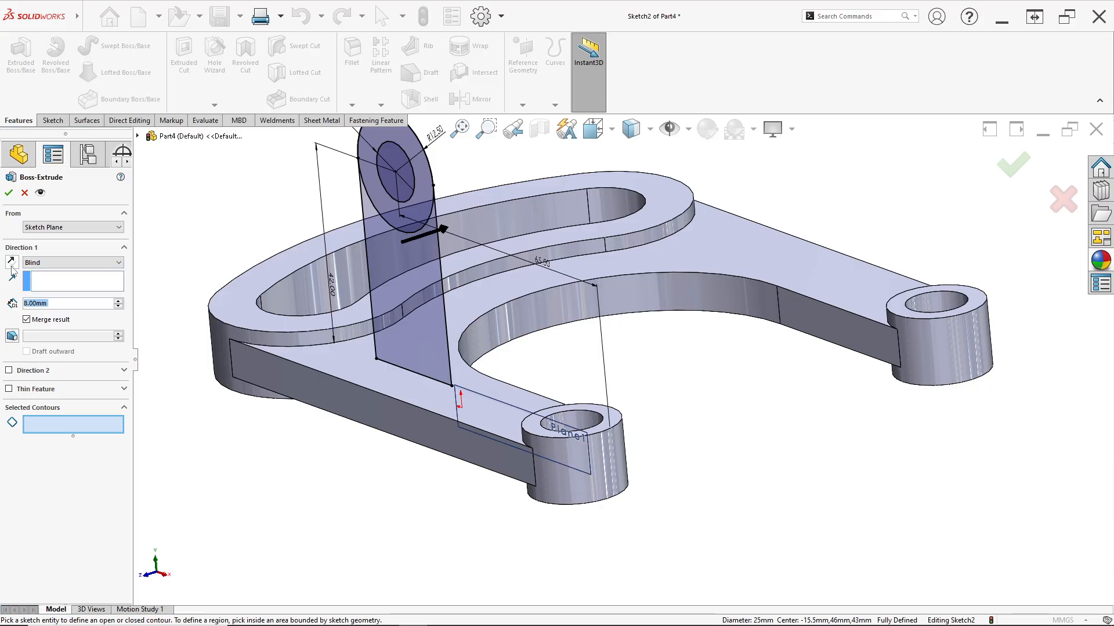
{"action": "left_click", "coordinate": [12, 264]}
{"action": "middle_click_drag", "start_coordinate": [416, 276], "coordinate": [412, 243]}
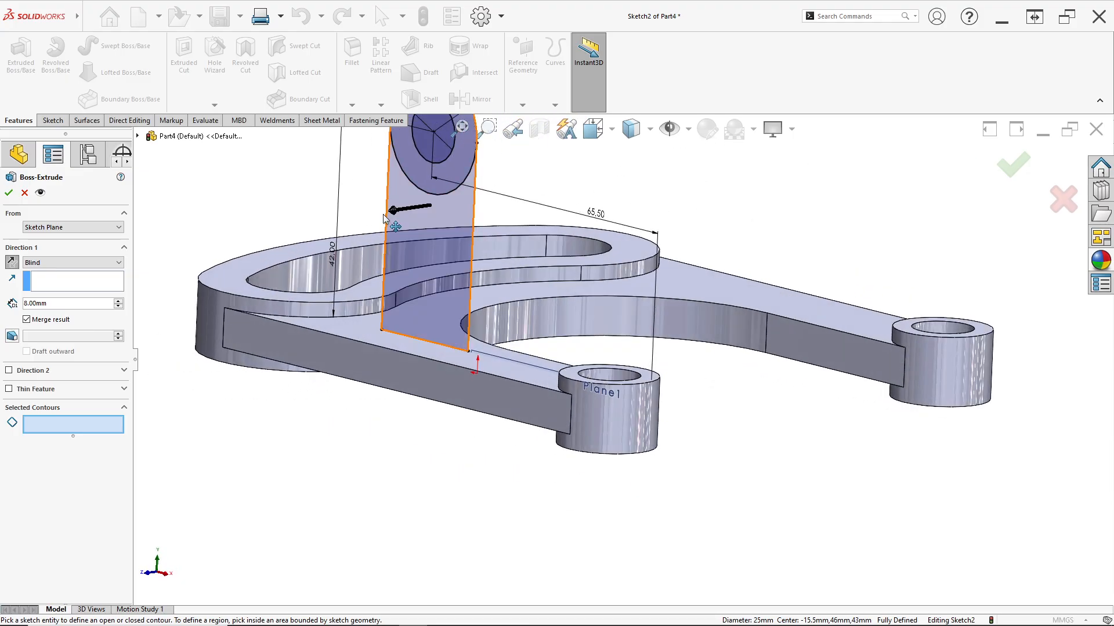
{"action": "left_click", "coordinate": [11, 264]}
{"action": "left_click", "coordinate": [11, 264]}
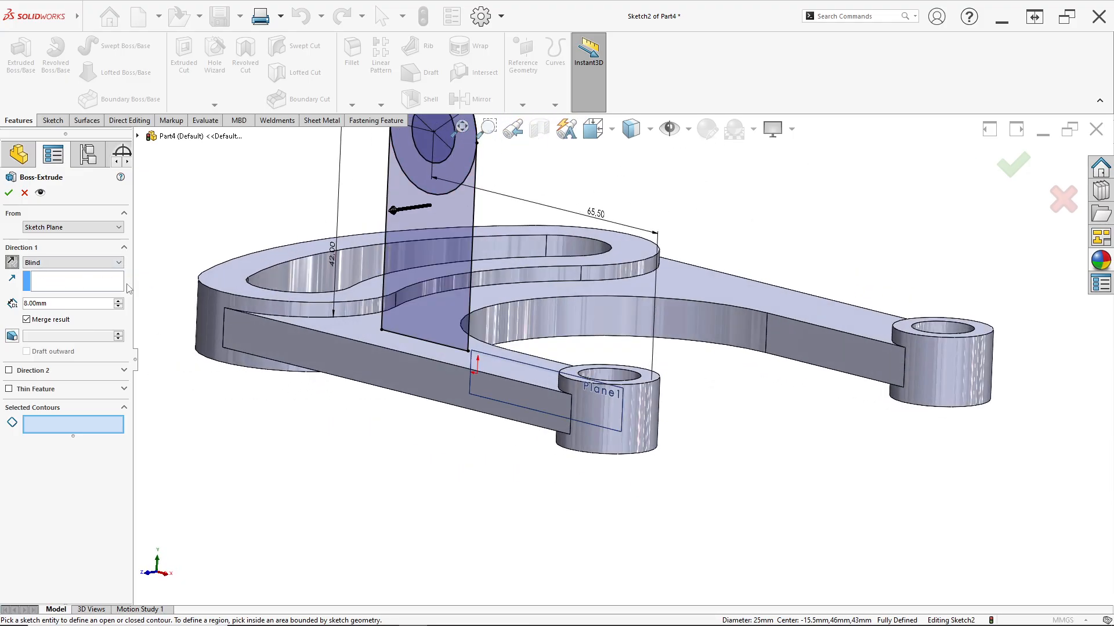
Check the 13 Des.jpg drawing and extrude only the upright's contour below the large circle to a depth of 12 mm
{"action": "key", "text": "alt+Tab"}
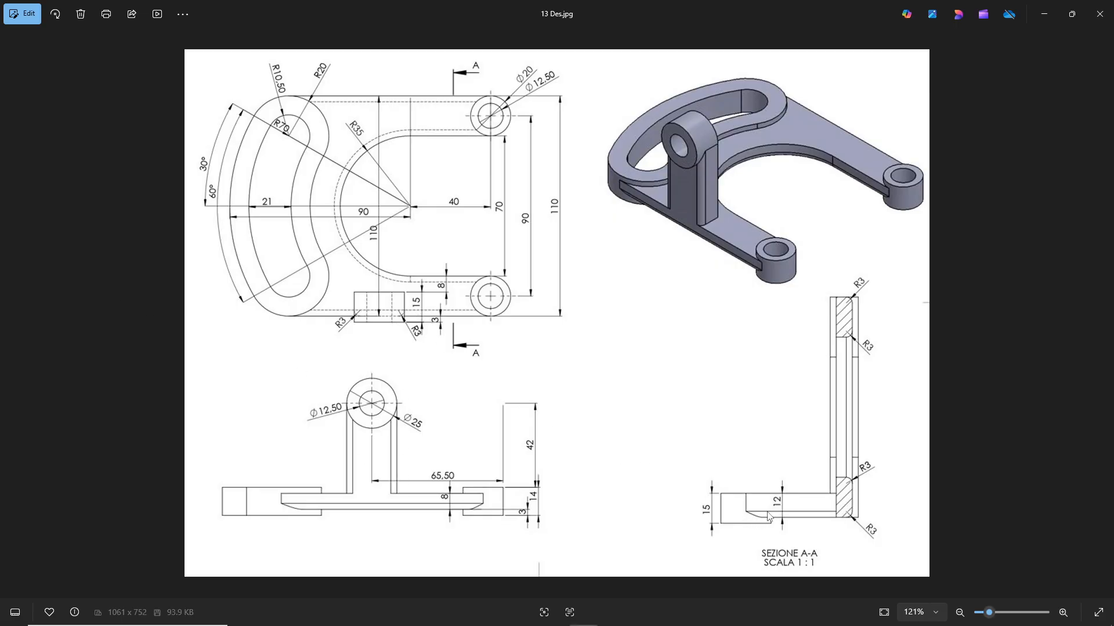
{"action": "key", "text": "alt+Tab"}
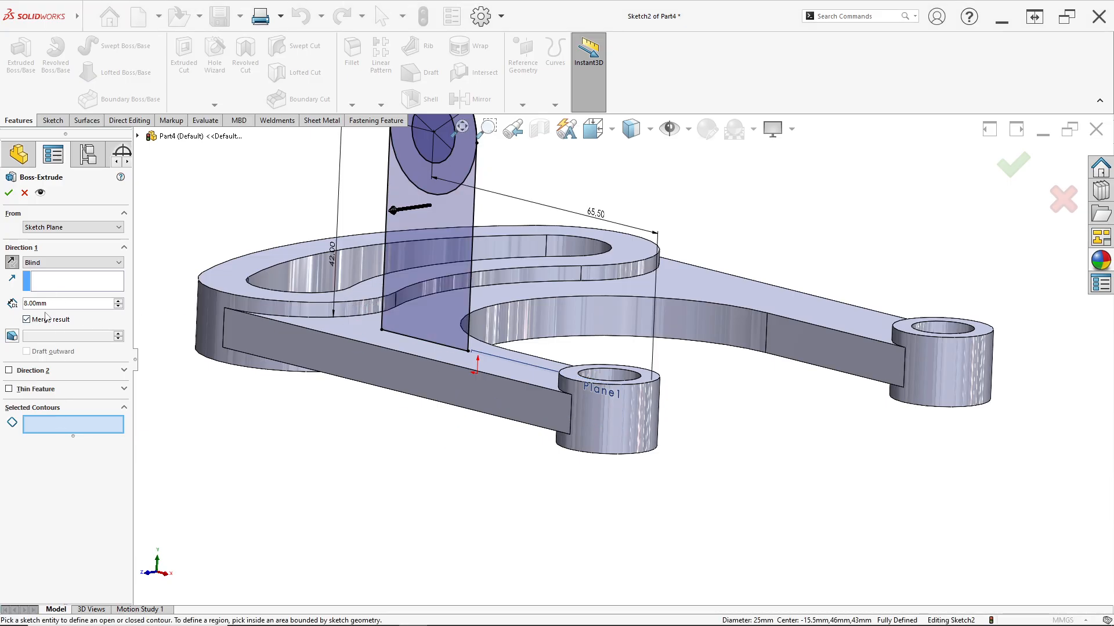
{"action": "left_click_drag", "start_coordinate": [52, 303], "coordinate": [4, 300]}
{"action": "type", "text": "12"}
{"action": "key", "text": "Return"}
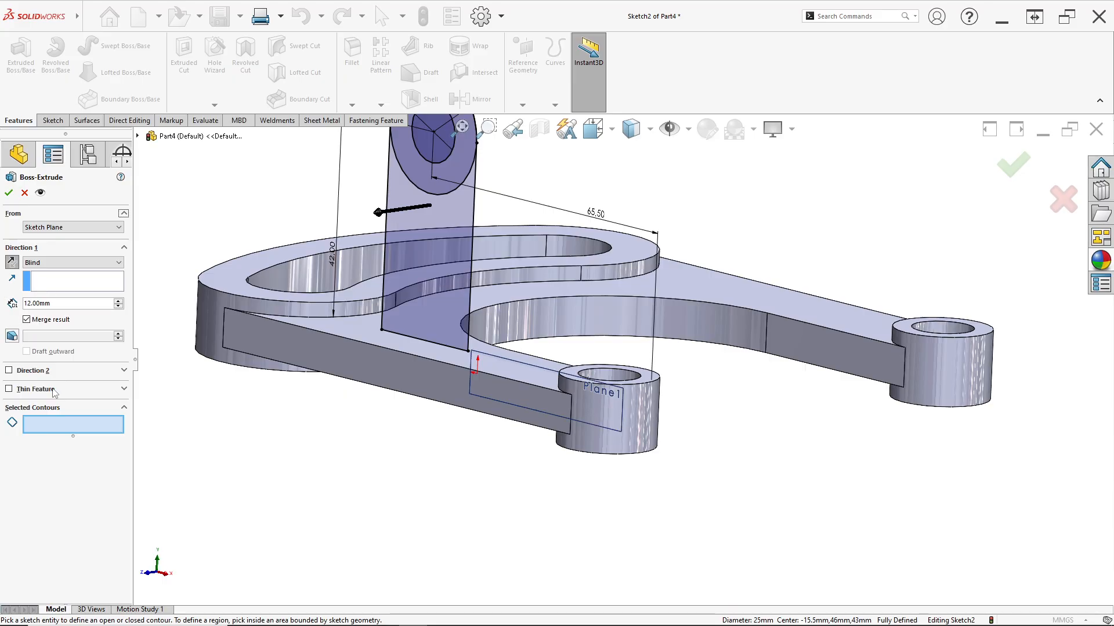
{"action": "scroll", "coordinate": [431, 251], "scroll_direction": "down", "scroll_amount": 3}
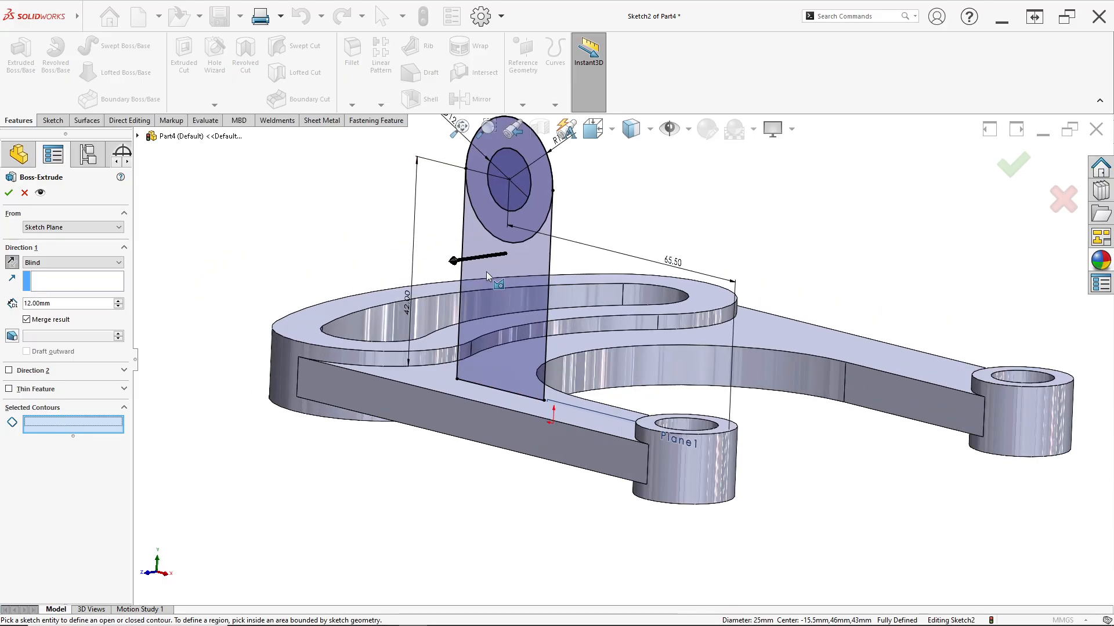
{"action": "left_click", "coordinate": [525, 293]}
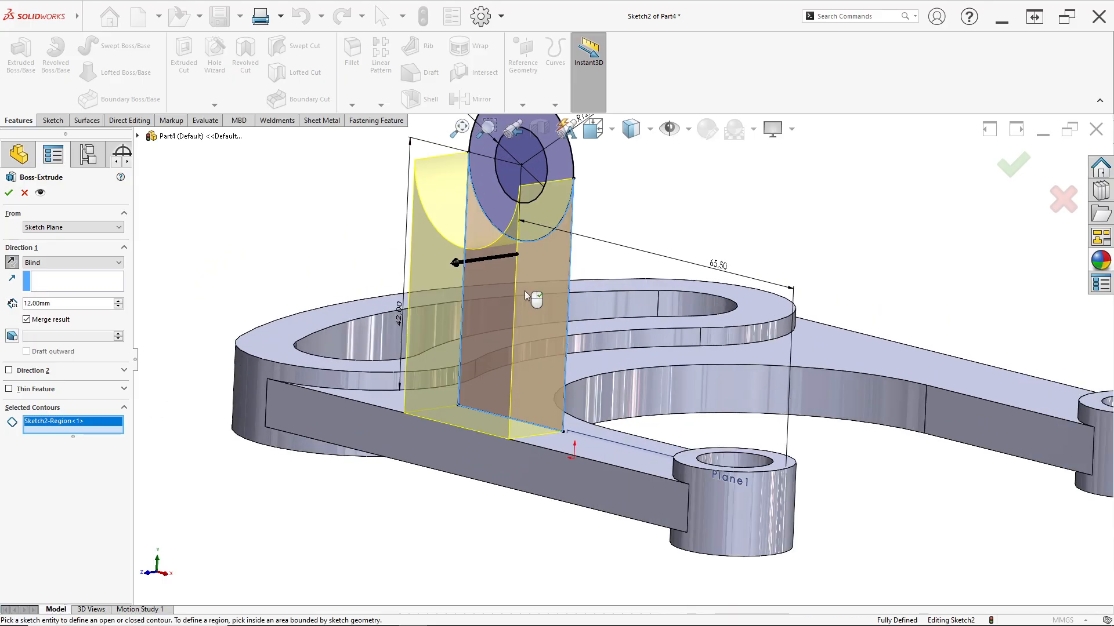
{"action": "left_click", "coordinate": [9, 193]}
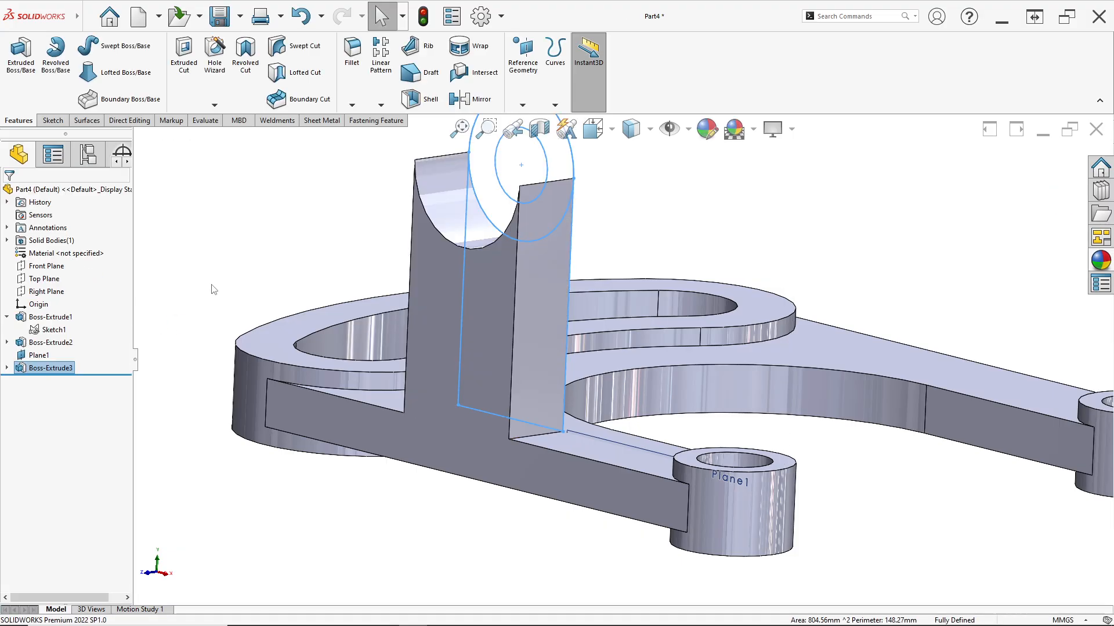
Reuse the upright's sketch to extrude the ring between its two circles 15 mm in the reversed direction, per the drawing
{"action": "left_click", "coordinate": [6, 368]}
{"action": "left_click", "coordinate": [54, 380]}
{"action": "left_click", "coordinate": [25, 102]}
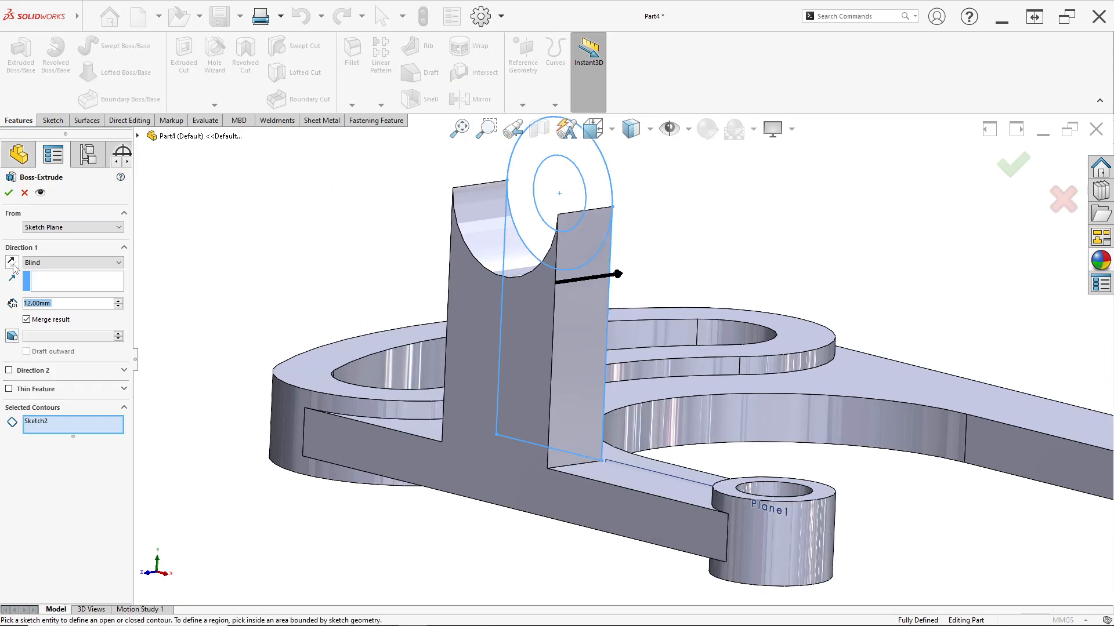
{"action": "left_click", "coordinate": [11, 262]}
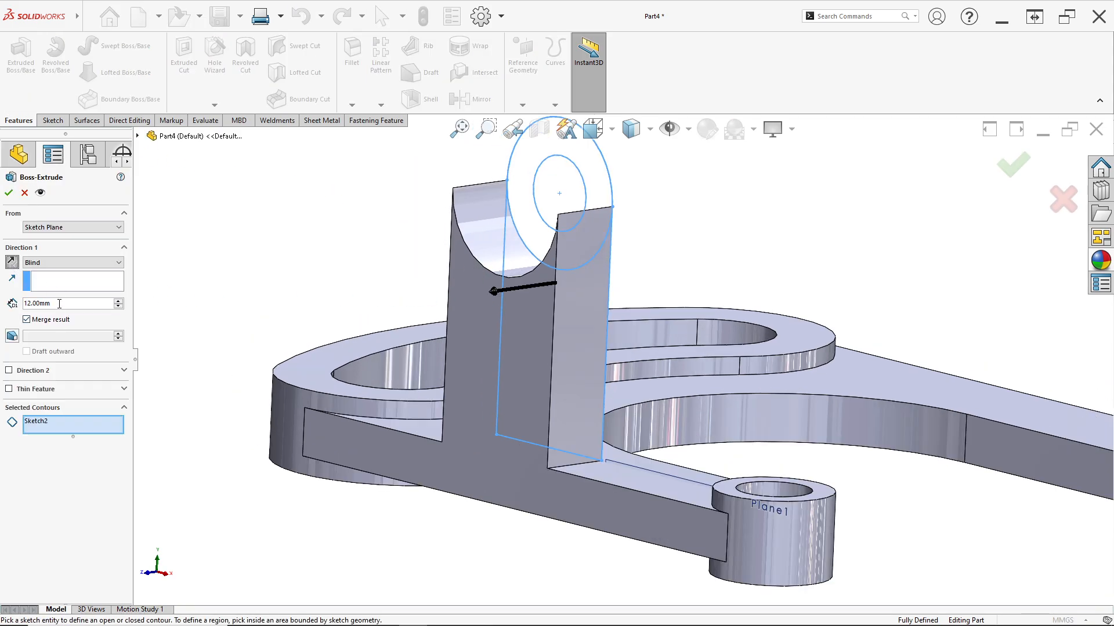
{"action": "key", "text": "alt+Tab"}
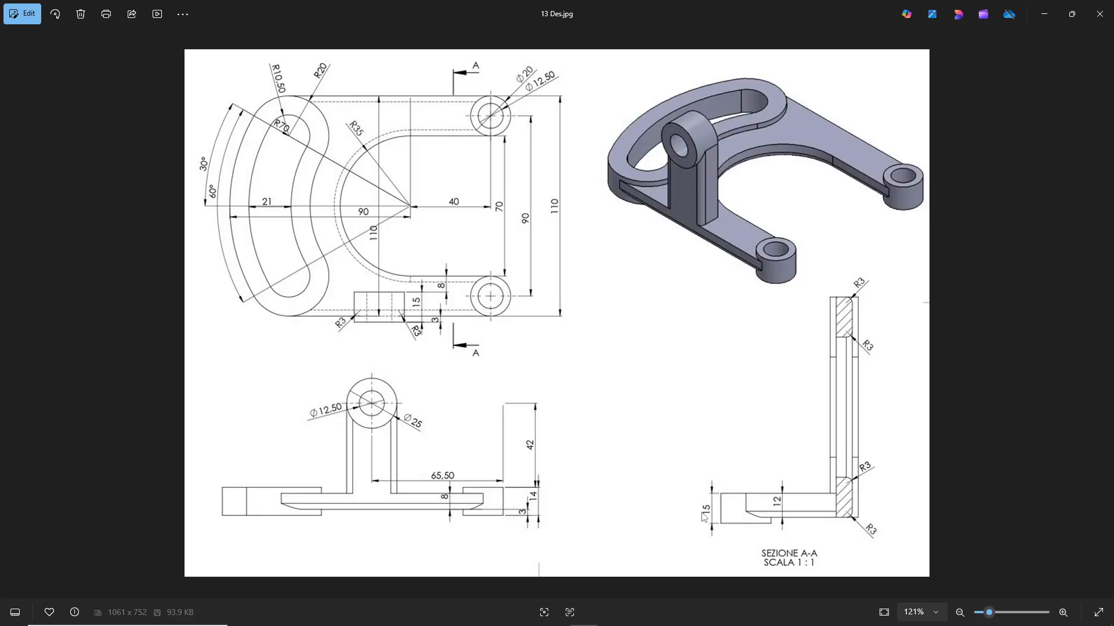
{"action": "key", "text": "alt+Tab"}
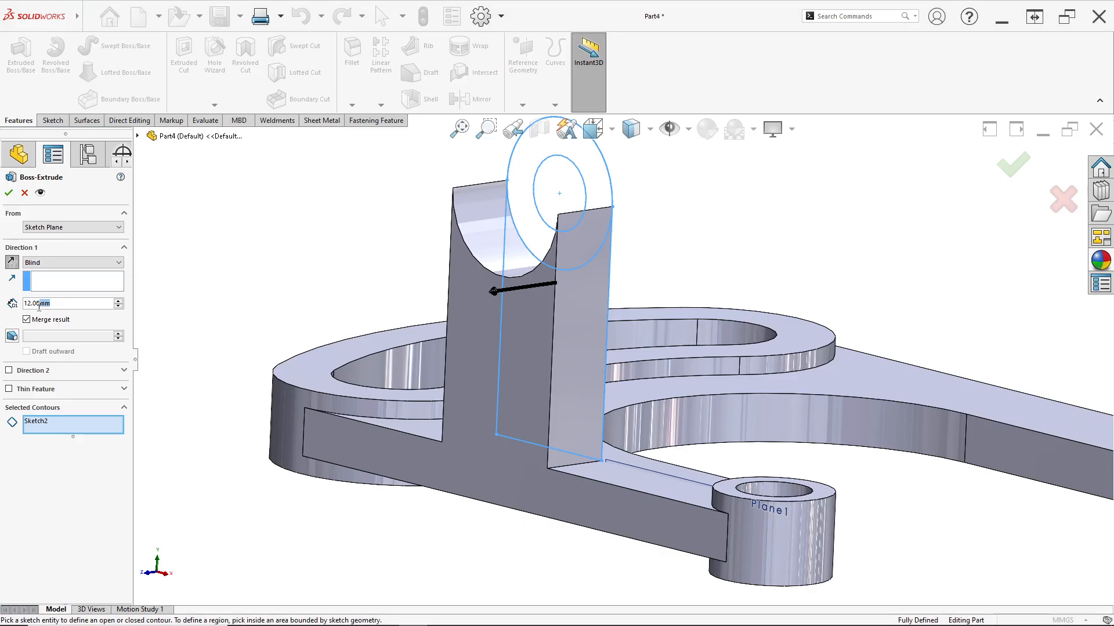
{"action": "type", "text": "1"}
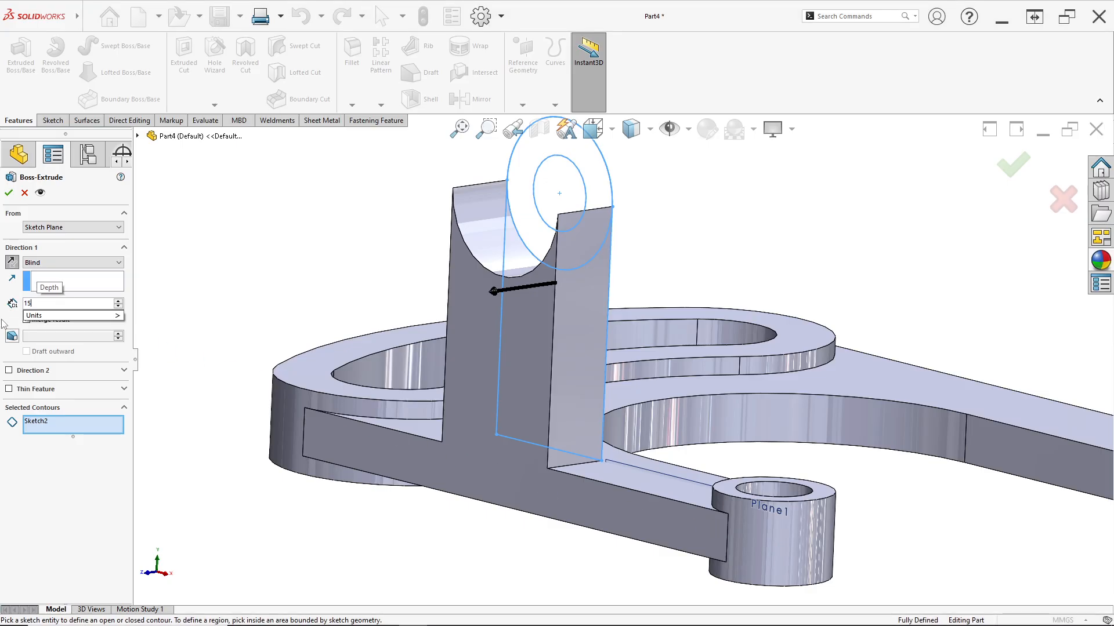
{"action": "type", "text": "5"}
{"action": "key", "text": "Return"}
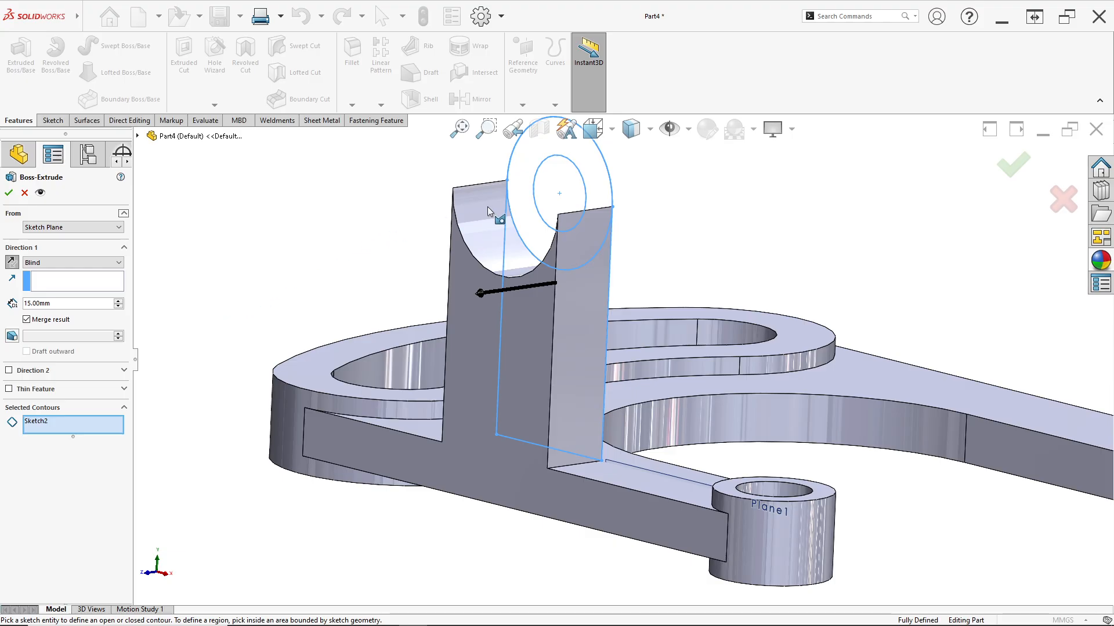
{"action": "left_click", "coordinate": [534, 218]}
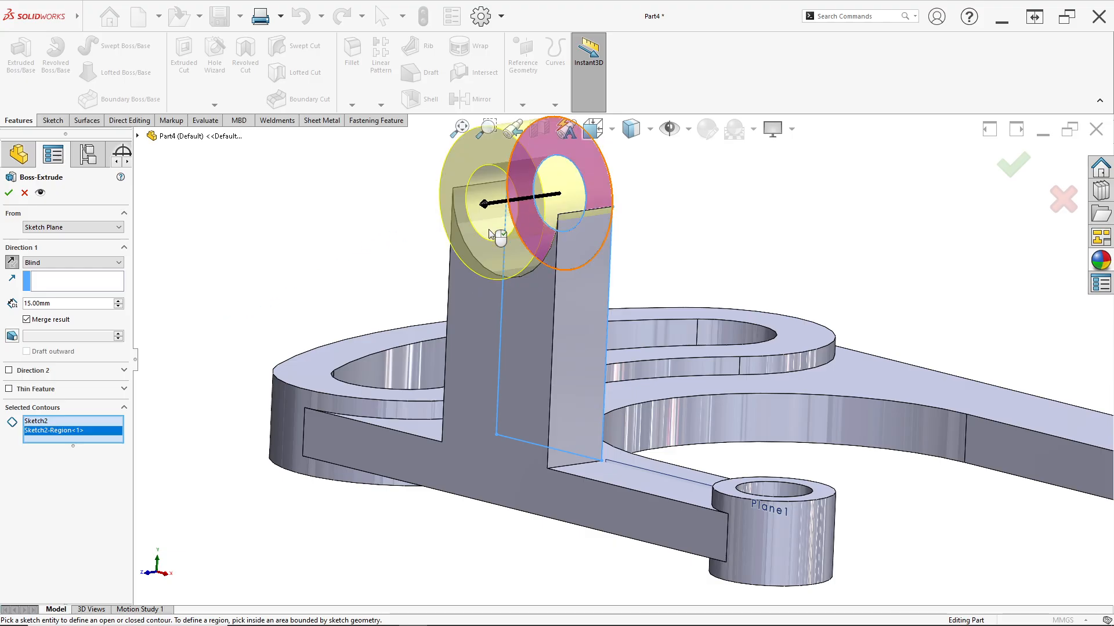
{"action": "left_click", "coordinate": [8, 194]}
Hide the offset plane Plane1 in the model view
{"action": "scroll", "coordinate": [648, 331], "scroll_direction": "up", "scroll_amount": 2}
{"action": "scroll", "coordinate": [650, 332], "scroll_direction": "down", "scroll_amount": 1}
{"action": "left_click", "coordinate": [841, 254]}
{"action": "middle_click_drag", "start_coordinate": [712, 335], "coordinate": [743, 356]}
{"action": "scroll", "coordinate": [743, 355], "scroll_direction": "up", "scroll_amount": 3}
{"action": "scroll", "coordinate": [725, 544], "scroll_direction": "down", "scroll_amount": 4}
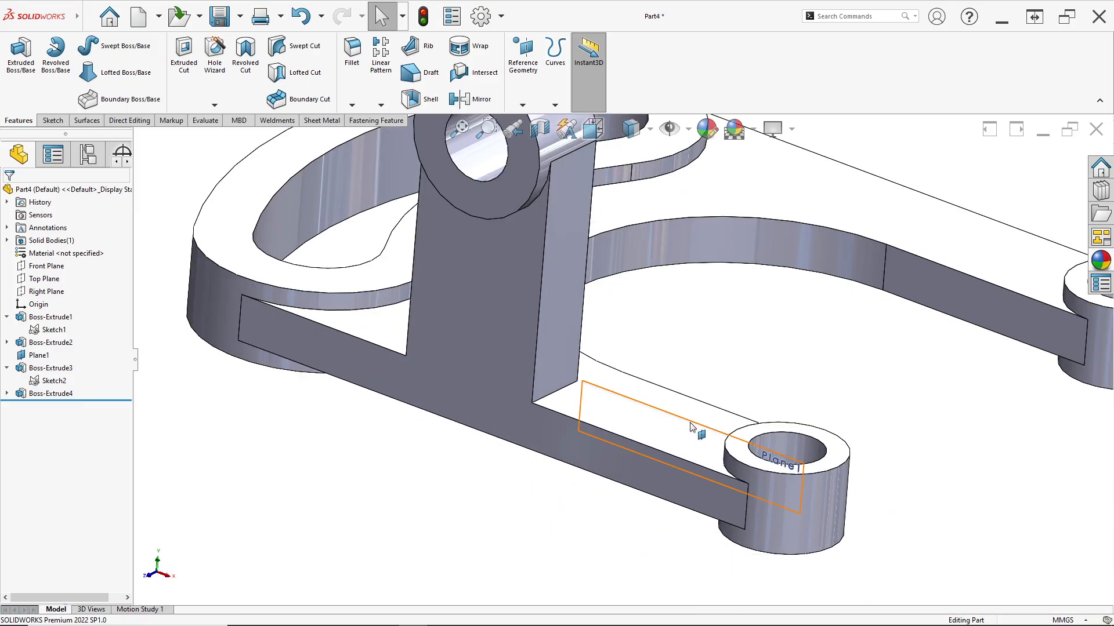
{"action": "right_click", "coordinate": [690, 427]}
{"action": "left_click", "coordinate": [734, 410]}
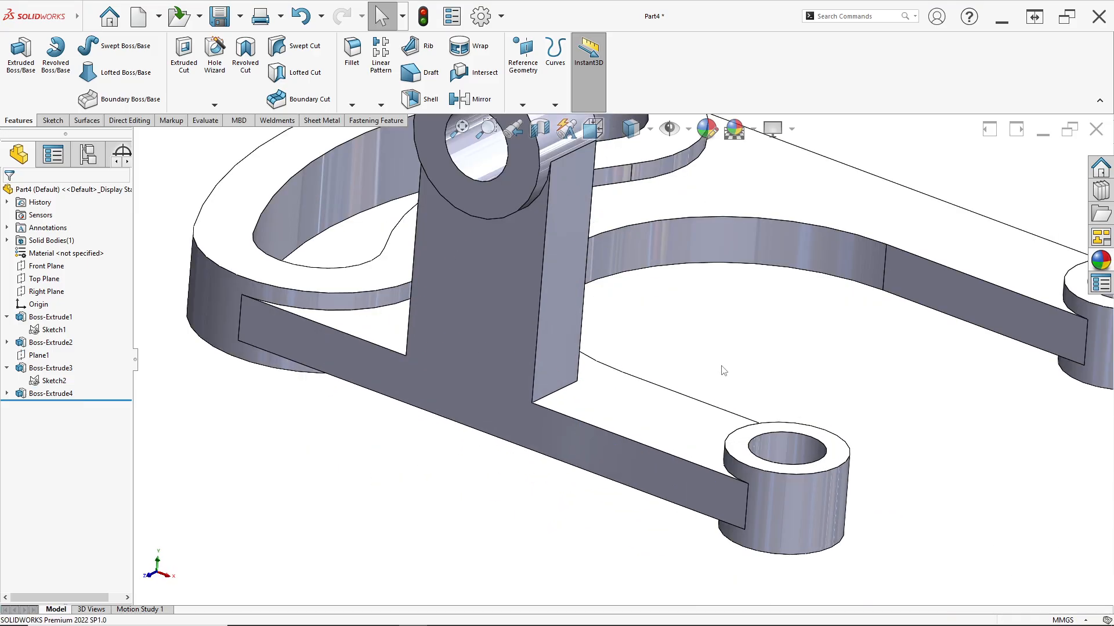
Start a fillet with a 3 mm radius, per the drawing, and select the upright's two front vertical edges
{"action": "key", "text": "alt+Tab"}
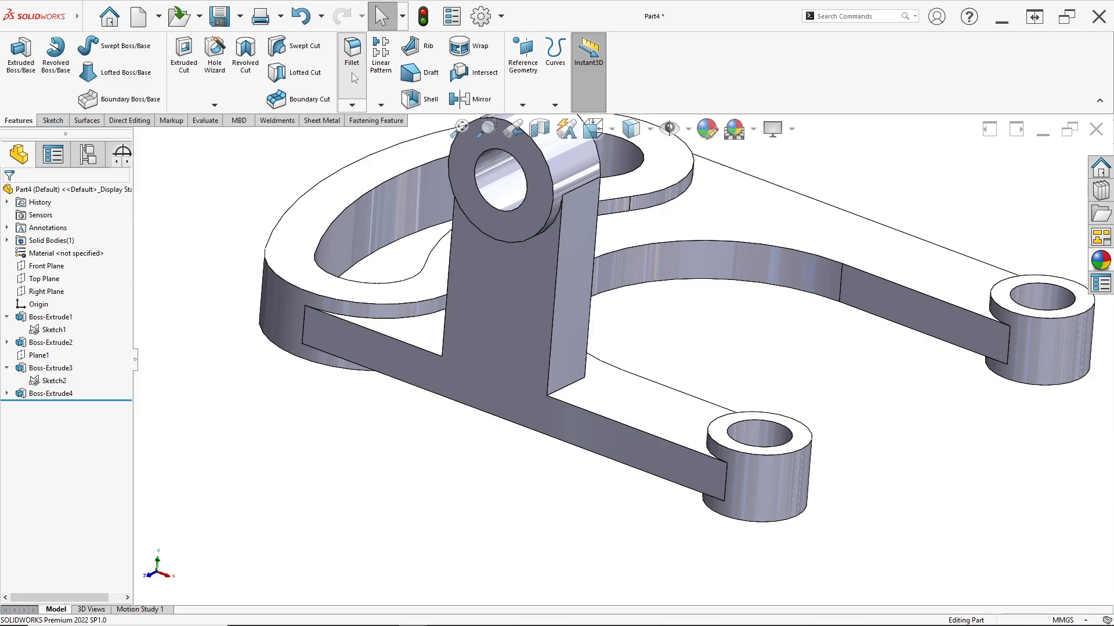
{"action": "left_click", "coordinate": [352, 53]}
{"action": "type", "text": "3"}
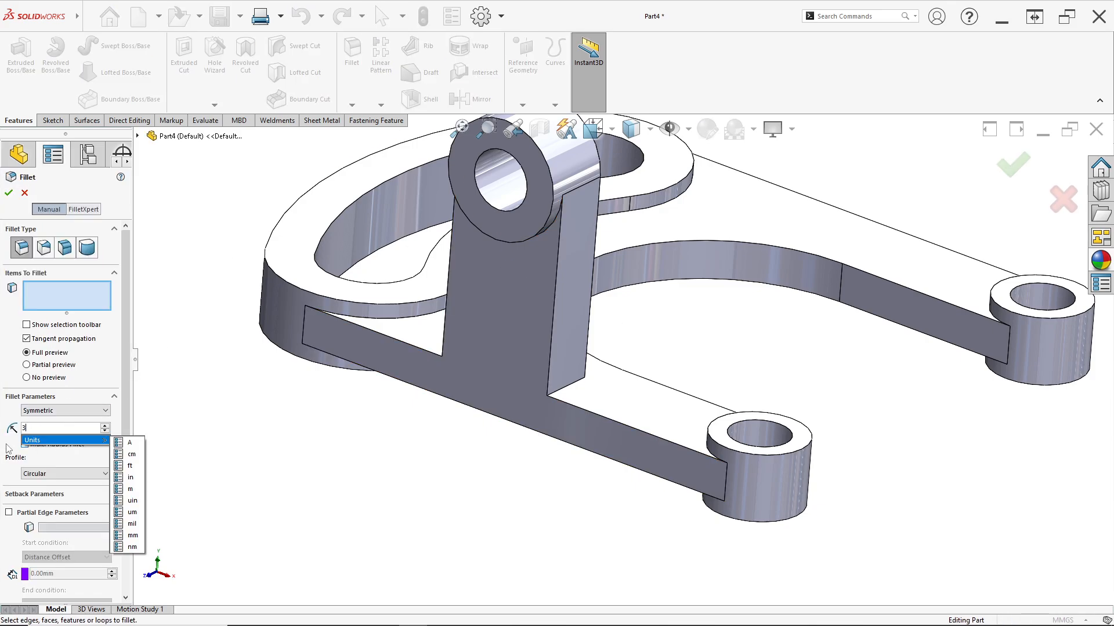
{"action": "left_click", "coordinate": [556, 304]}
{"action": "left_click", "coordinate": [450, 266]}
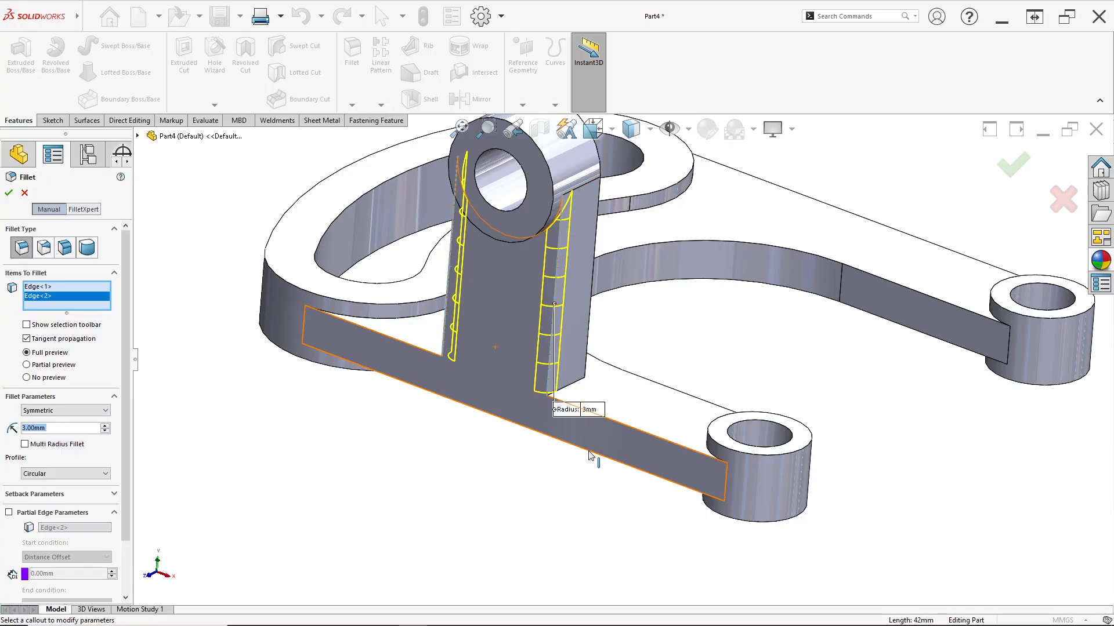
Add the lower outer edges of both arms and the lower inner U-shaped edge to the 3 mm fillet and apply it
{"action": "left_click", "coordinate": [644, 454]}
{"action": "middle_click_drag", "start_coordinate": [643, 453], "coordinate": [708, 342]}
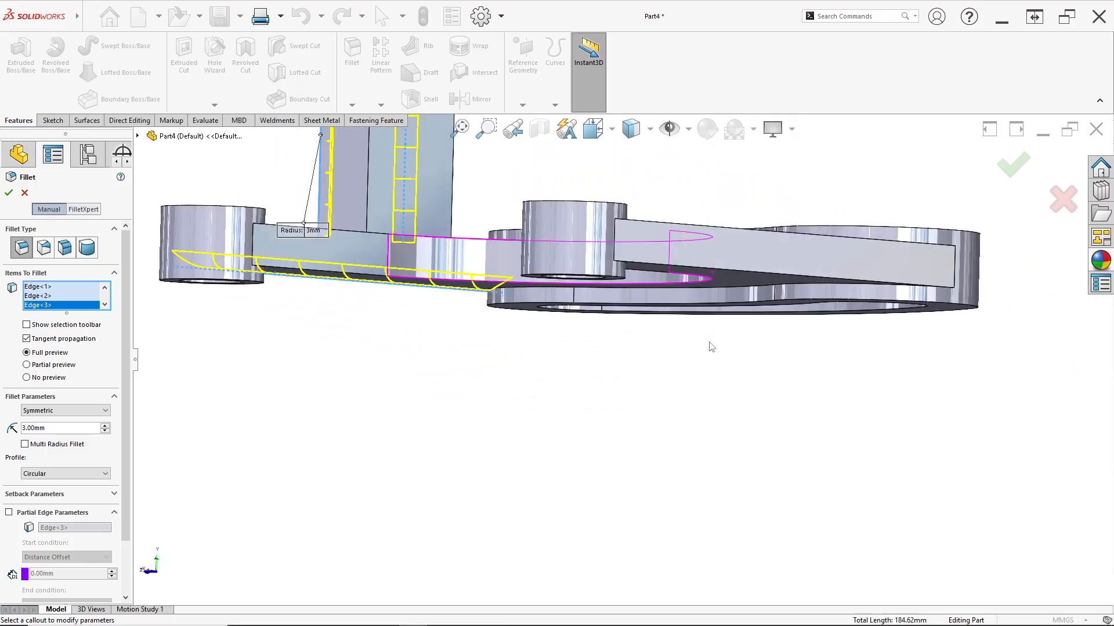
{"action": "middle_click_drag", "start_coordinate": [453, 279], "coordinate": [795, 339]}
{"action": "left_click", "coordinate": [472, 284]}
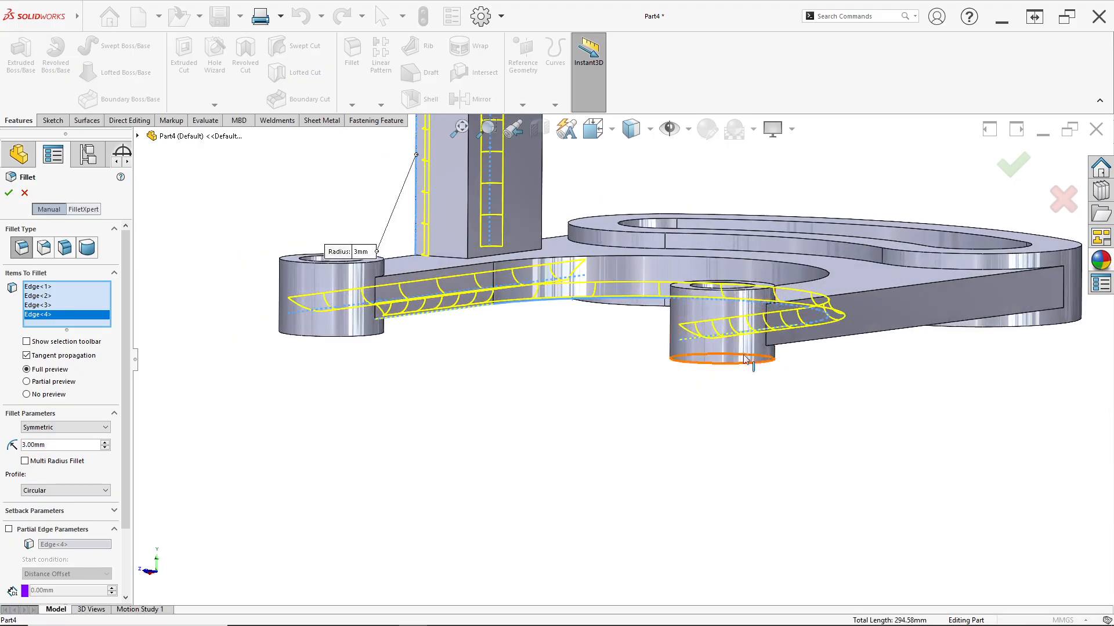
{"action": "left_click", "coordinate": [804, 346]}
{"action": "middle_click_drag", "start_coordinate": [656, 340], "coordinate": [657, 328]}
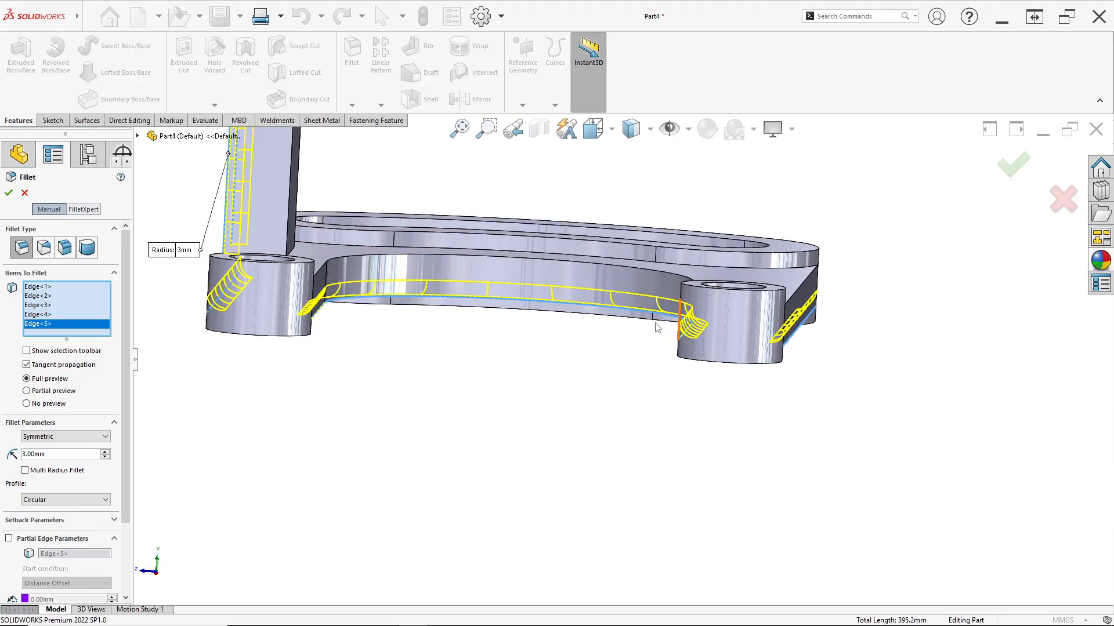
{"action": "middle_click_drag", "start_coordinate": [462, 331], "coordinate": [526, 365]}
Select all the part's features, from Boss-Extrude1 to Fillet1, and colour them yellow from the standard swatches
{"action": "key", "text": "space"}
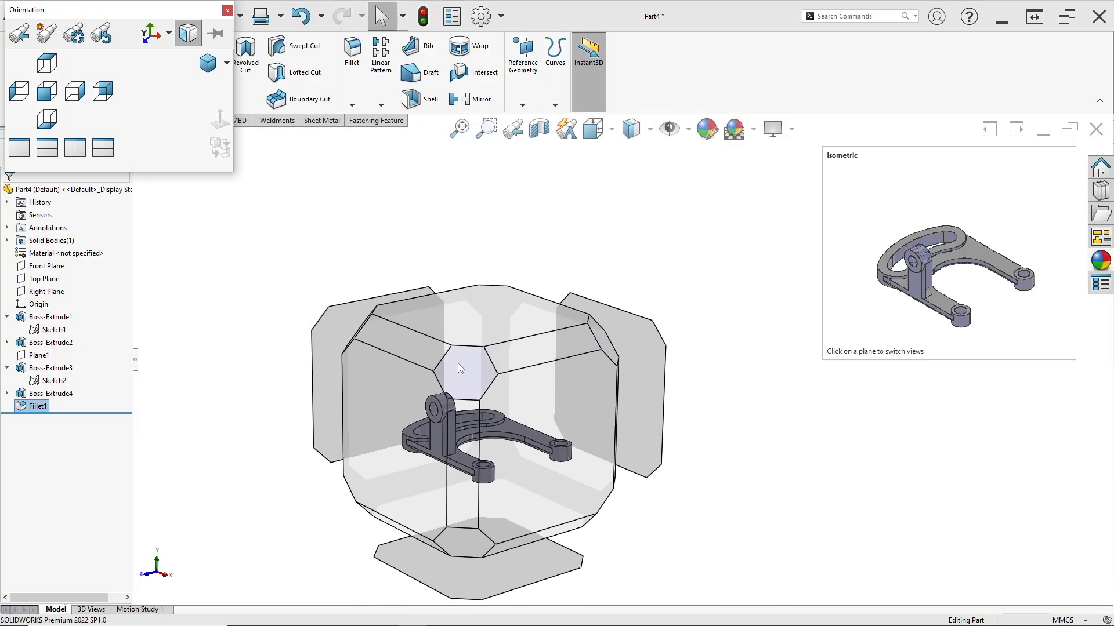
{"action": "left_click", "coordinate": [457, 364]}
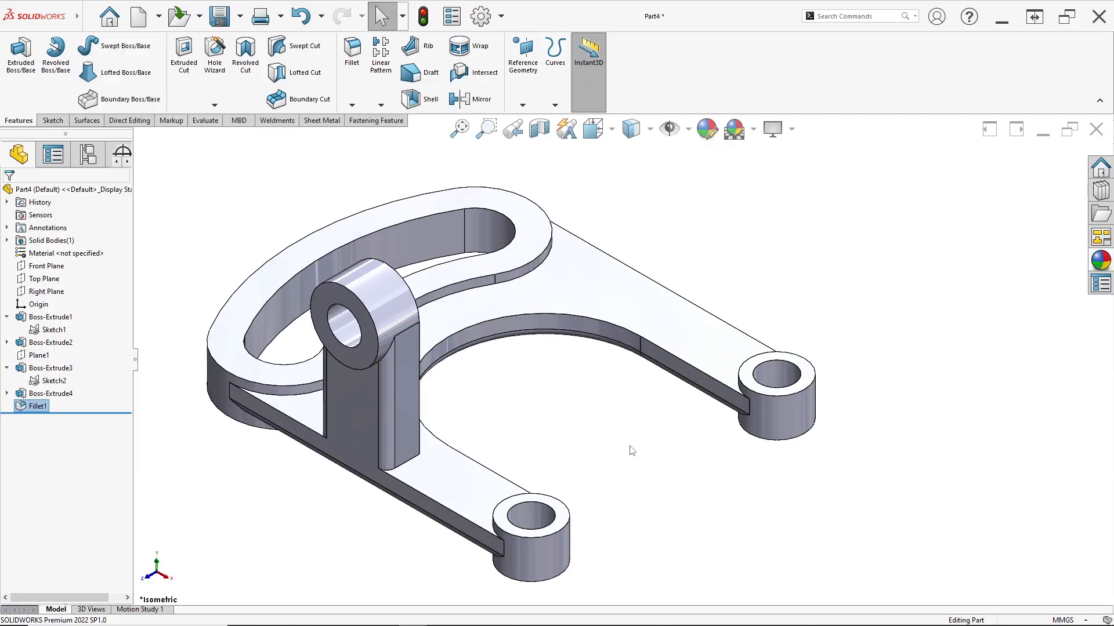
{"action": "left_click_drag", "start_coordinate": [9, 409], "coordinate": [8, 410]}
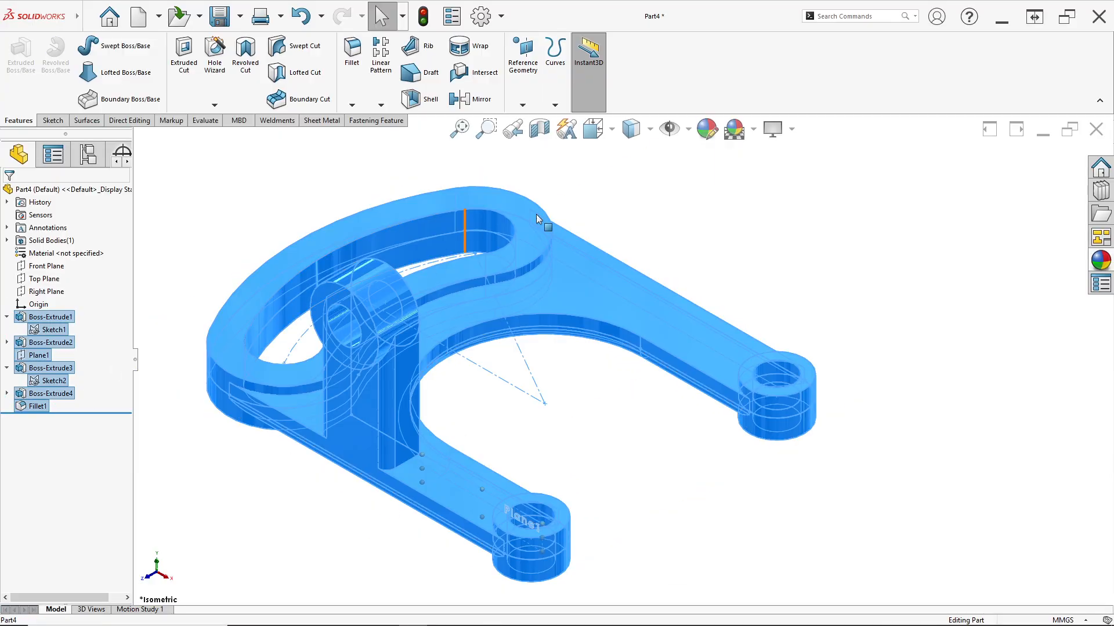
{"action": "left_click", "coordinate": [713, 129]}
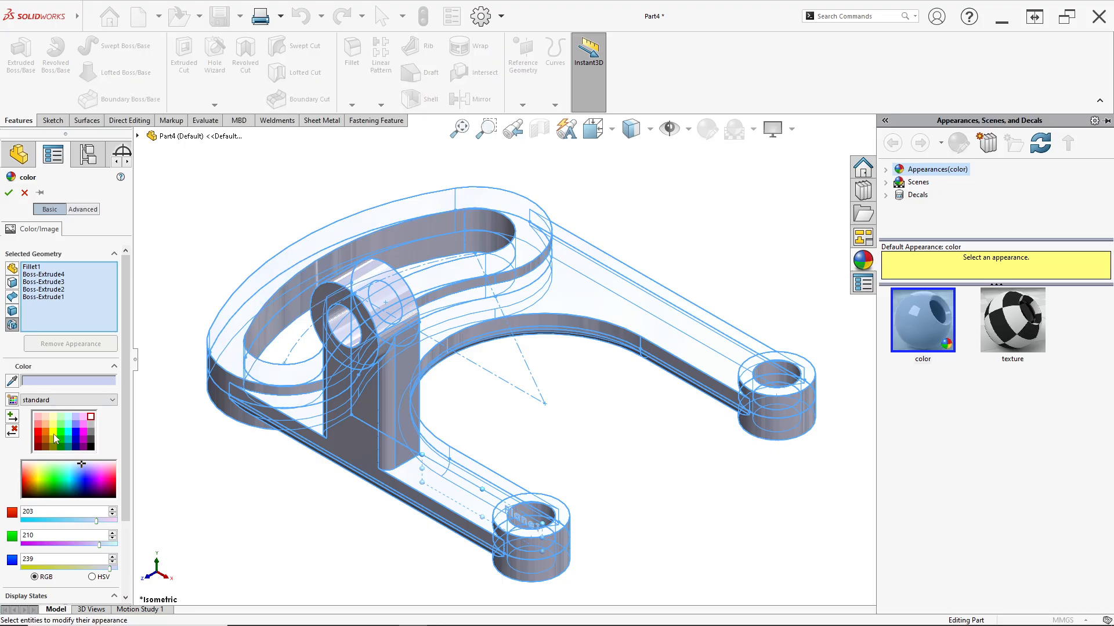
{"action": "left_click", "coordinate": [54, 435]}
{"action": "left_click", "coordinate": [8, 193]}
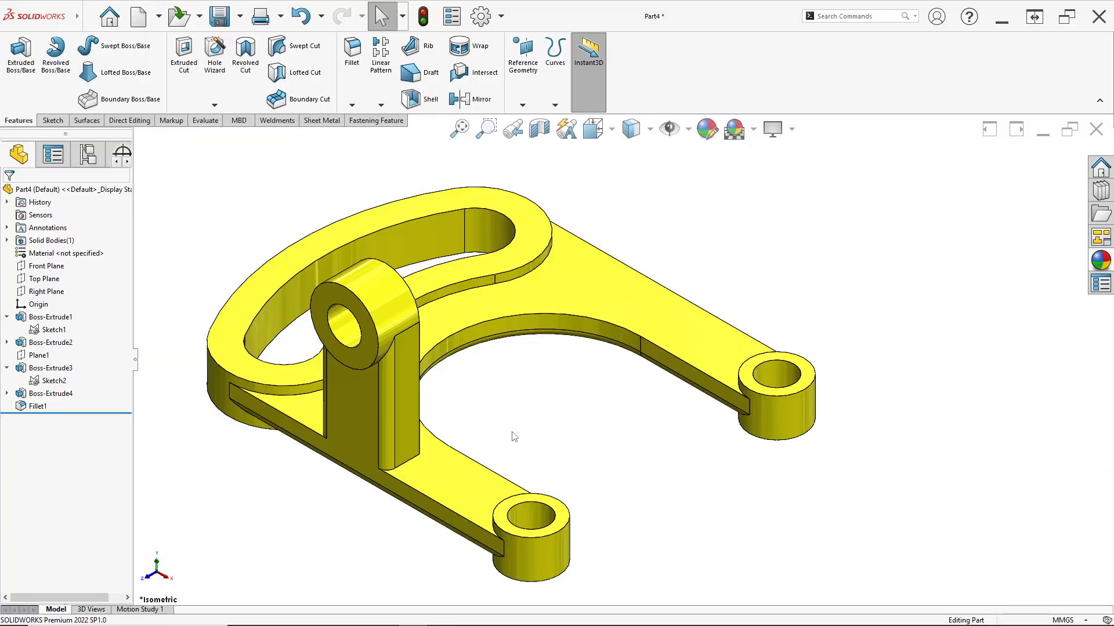
Start a white (RGB 255, 255, 255) face colour and select the hole faces of the upright lug and both arm-end bosses
{"action": "scroll", "coordinate": [514, 451], "scroll_direction": "down", "scroll_amount": 2}
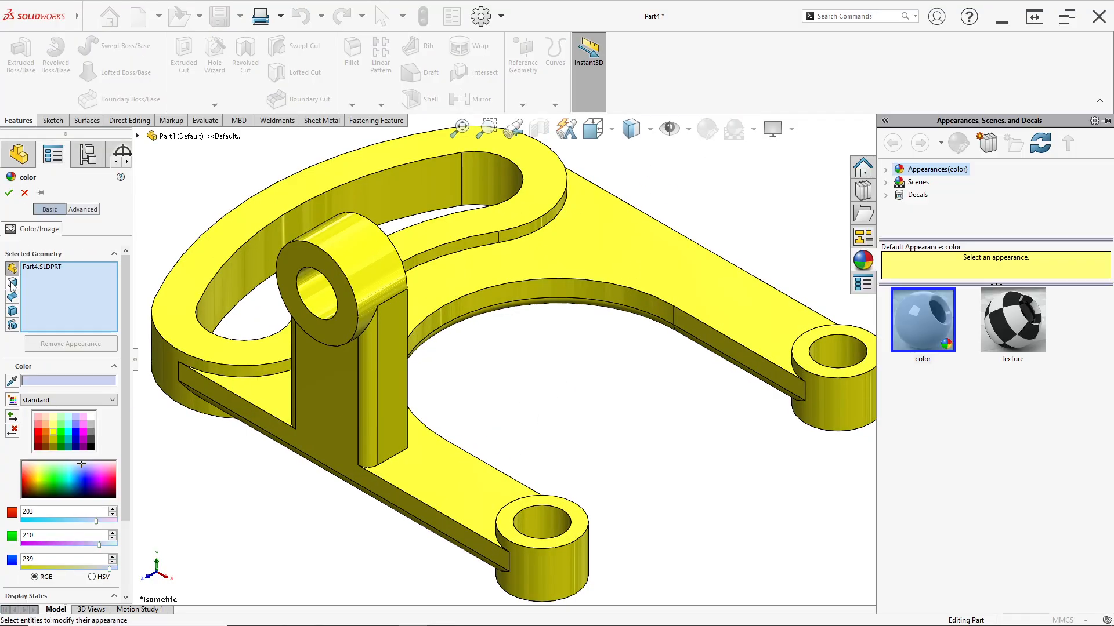
{"action": "left_click", "coordinate": [294, 316]}
{"action": "left_click", "coordinate": [562, 528]}
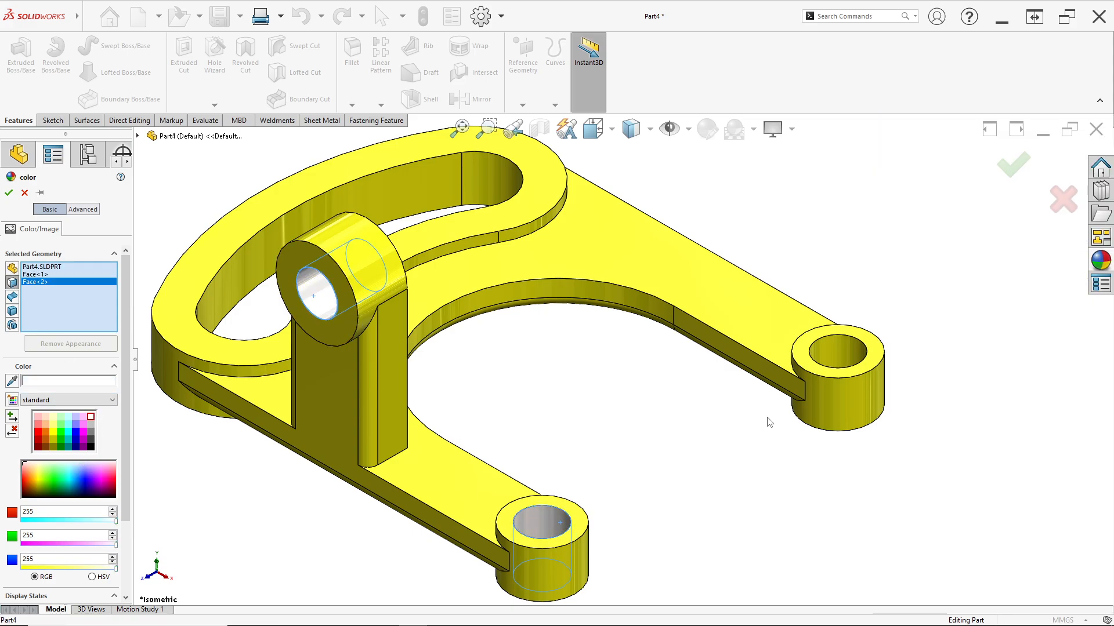
{"action": "left_click", "coordinate": [843, 366]}
Add the curved slot's four inner wall faces to the selection and apply the white colour
{"action": "left_click", "coordinate": [421, 202]}
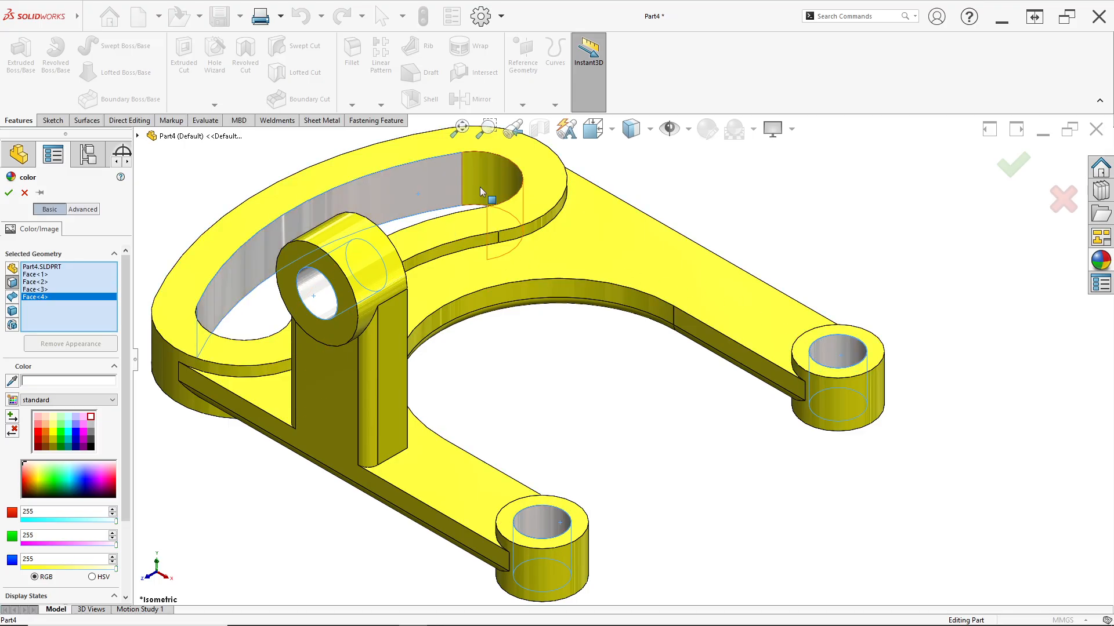
{"action": "left_click", "coordinate": [486, 194]}
{"action": "middle_click_drag", "start_coordinate": [356, 287], "coordinate": [405, 394]}
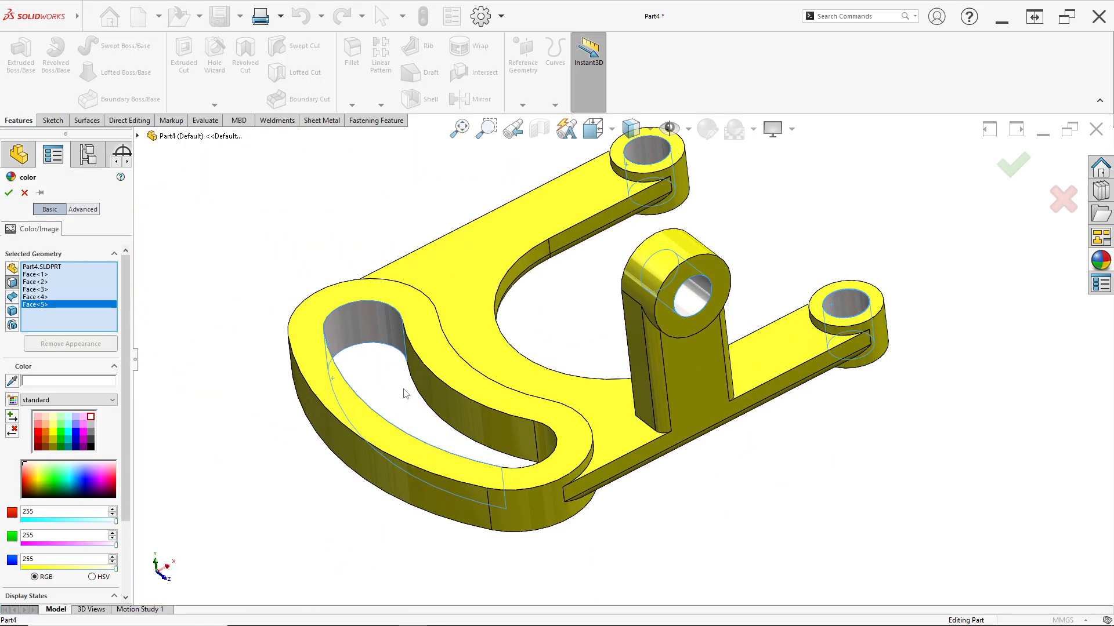
{"action": "left_click", "coordinate": [436, 395]}
{"action": "left_click", "coordinate": [547, 438]}
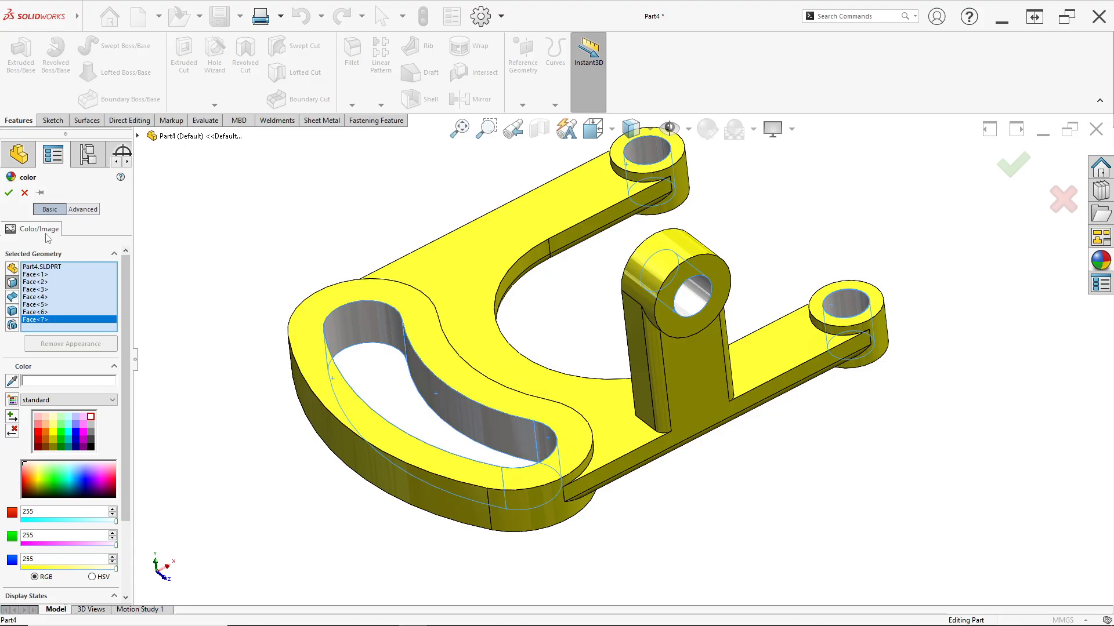
{"action": "left_click", "coordinate": [9, 192]}
Inspect the coloured bracket from several angles and in isometric view, comparing it with the 13 Des.jpg drawing
{"action": "middle_click_drag", "start_coordinate": [696, 453], "coordinate": [628, 525]}
{"action": "key", "text": "space"}
{"action": "left_click", "coordinate": [584, 350]}
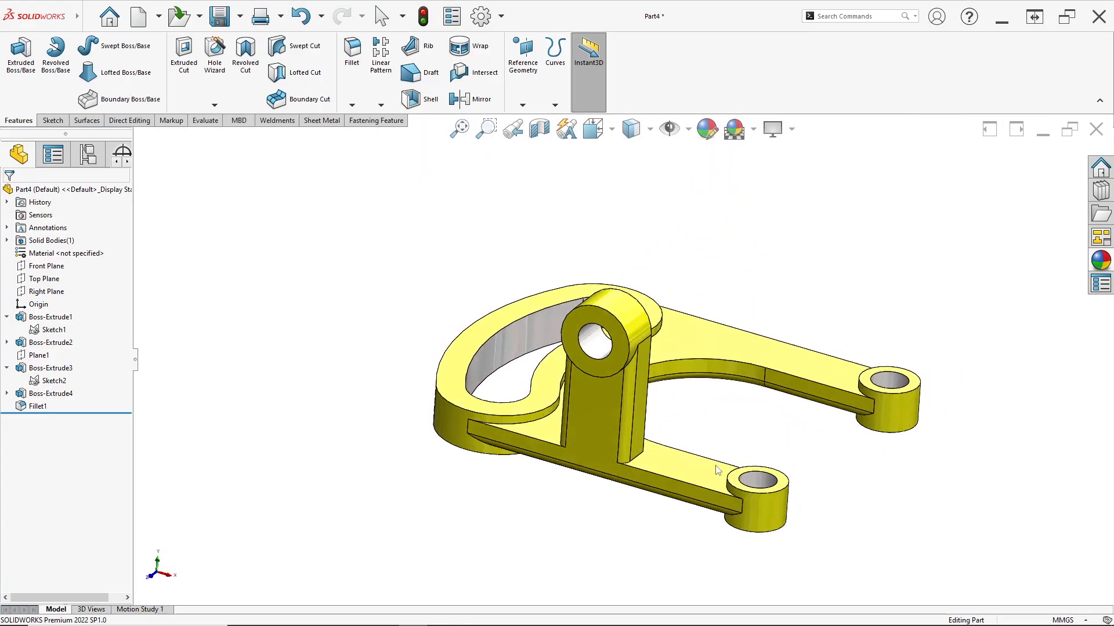
{"action": "scroll", "coordinate": [610, 464], "scroll_direction": "down", "scroll_amount": 3}
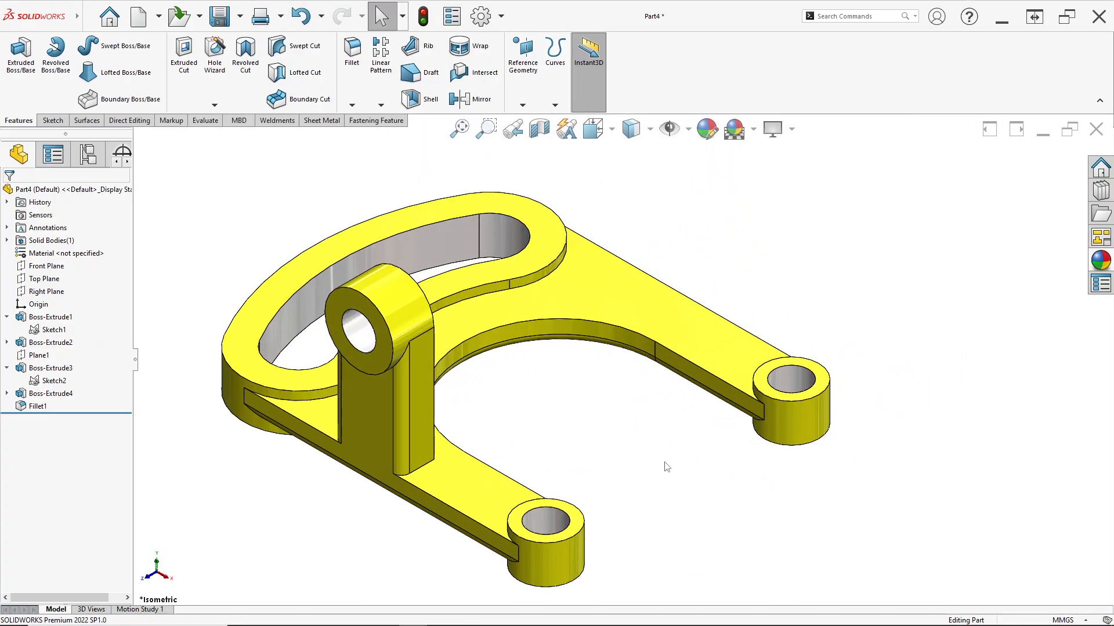
{"action": "scroll", "coordinate": [667, 467], "scroll_direction": "up", "scroll_amount": 1}
{"action": "key", "text": "alt+Tab"}
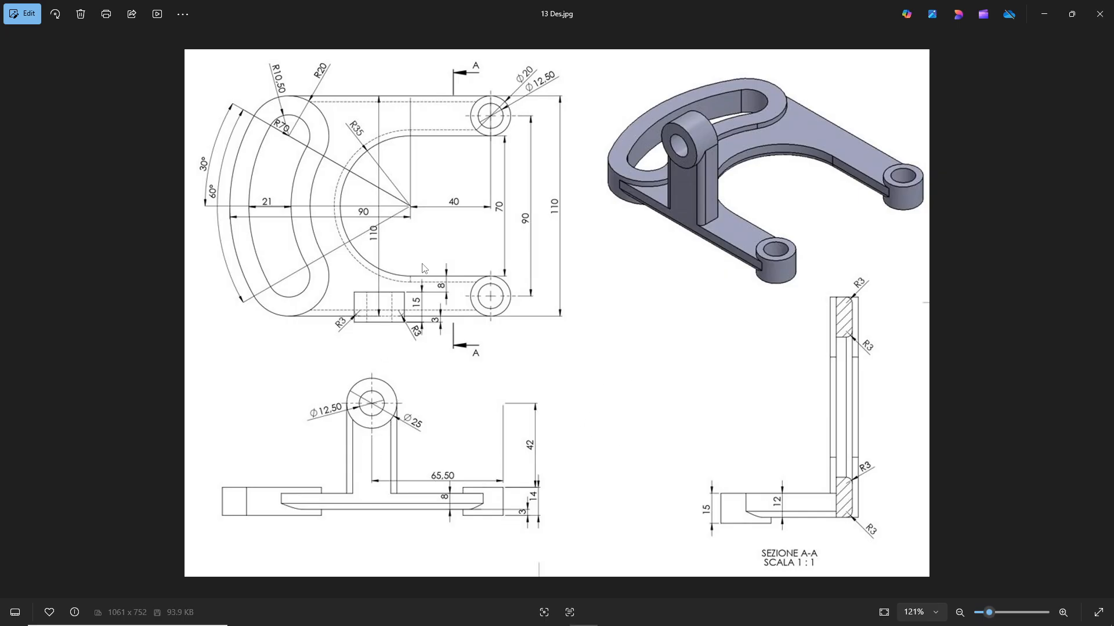
{"action": "key", "text": "alt+Tab"}
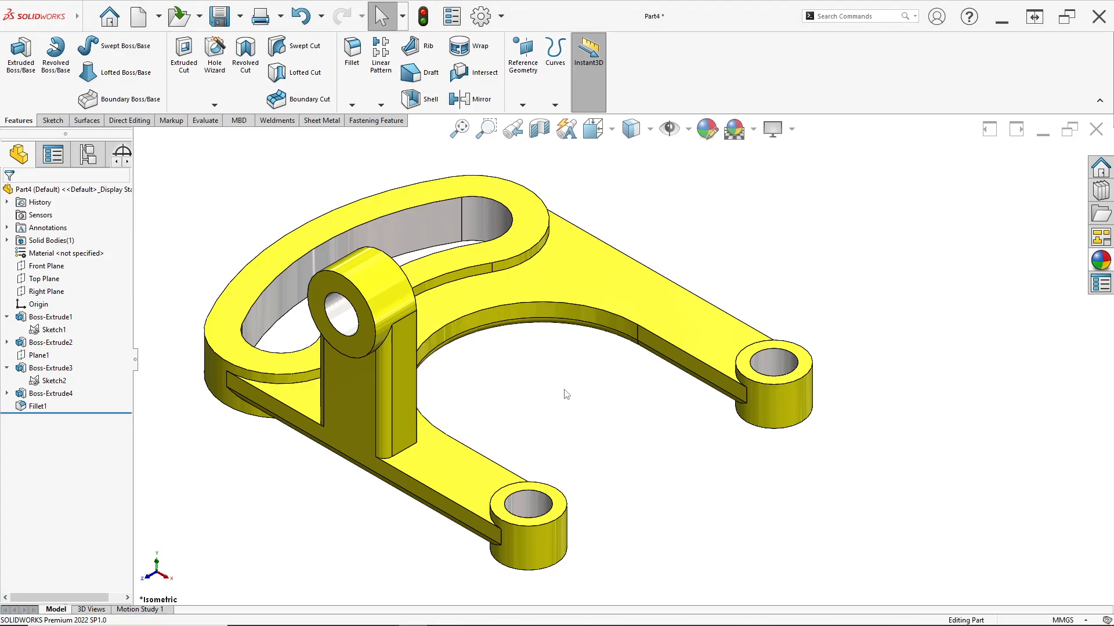
{"action": "mouse_move", "coordinate": [520, 409]}
{"action": "middle_mouse_down"}
{"action": "mouse_move", "coordinate": [746, 318]}
{"action": "mouse_move", "coordinate": [484, 322]}
{"action": "mouse_move", "coordinate": [658, 402]}
{"action": "mouse_move", "coordinate": [758, 391]}
{"action": "mouse_move", "coordinate": [537, 388]}
{"action": "mouse_move", "coordinate": [633, 418]}
{"action": "mouse_move", "coordinate": [484, 350]}
{"action": "mouse_move", "coordinate": [510, 418]}
{"action": "mouse_move", "coordinate": [510, 385]}
{"action": "mouse_move", "coordinate": [514, 423]}
{"action": "middle_mouse_up"}
{"action": "key", "text": "space"}
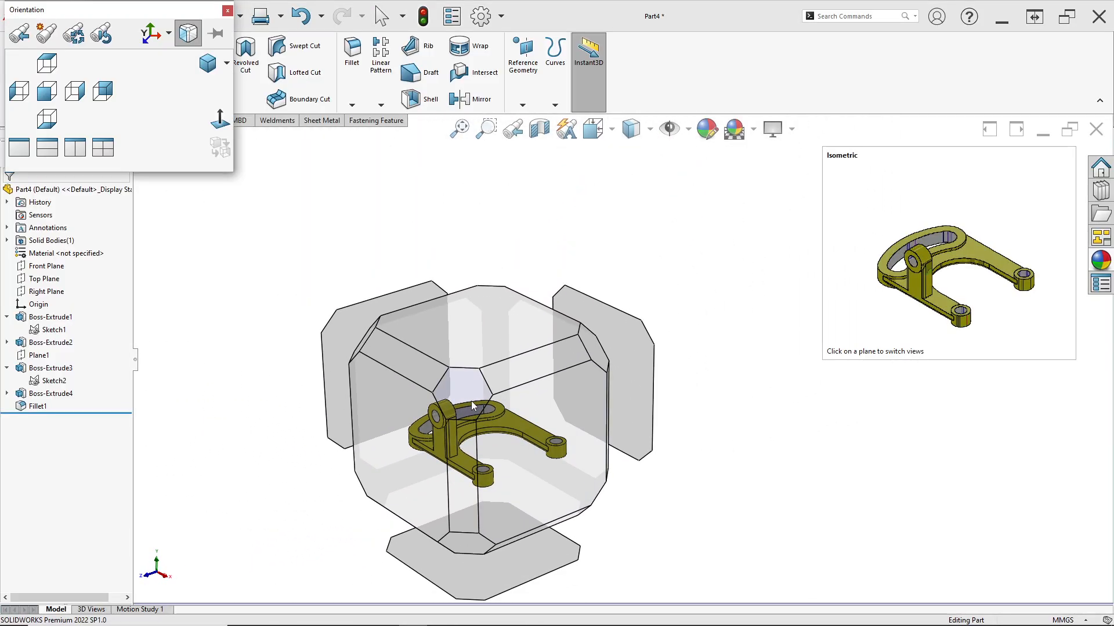
{"action": "left_click", "coordinate": [471, 402]}
{"action": "mouse_move", "coordinate": [658, 440]}
{"action": "middle_mouse_down", "text": "ctrl"}
{"action": "mouse_move", "coordinate": [496, 381]}
{"action": "mouse_move", "coordinate": [518, 373]}
{"action": "middle_mouse_up", "text": "ctrl"}
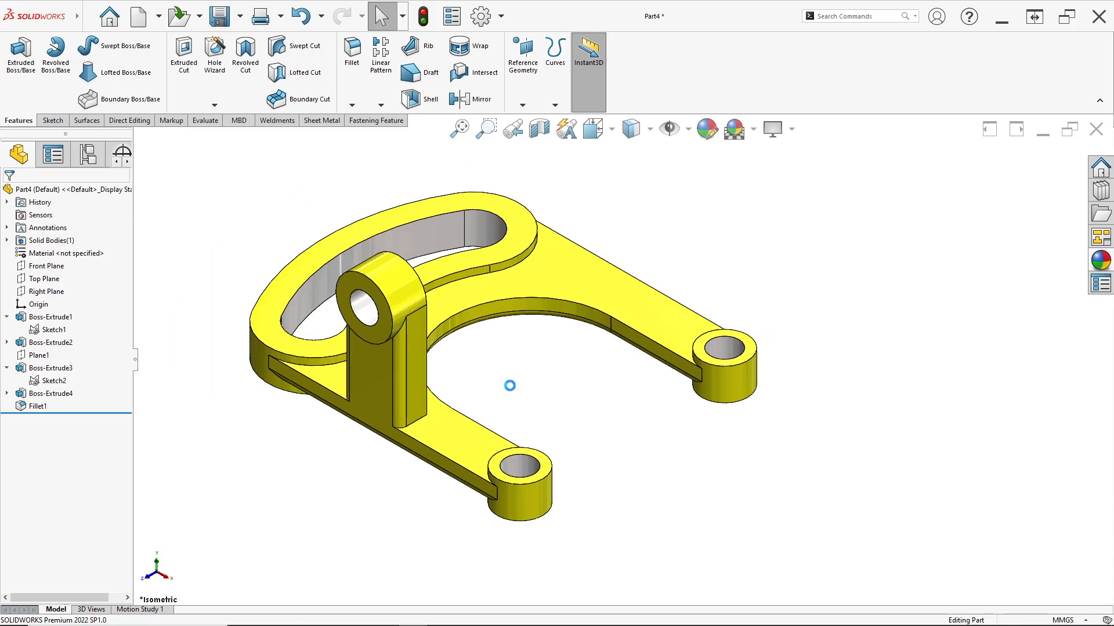
{"action": "key", "text": "alt+Tab"}
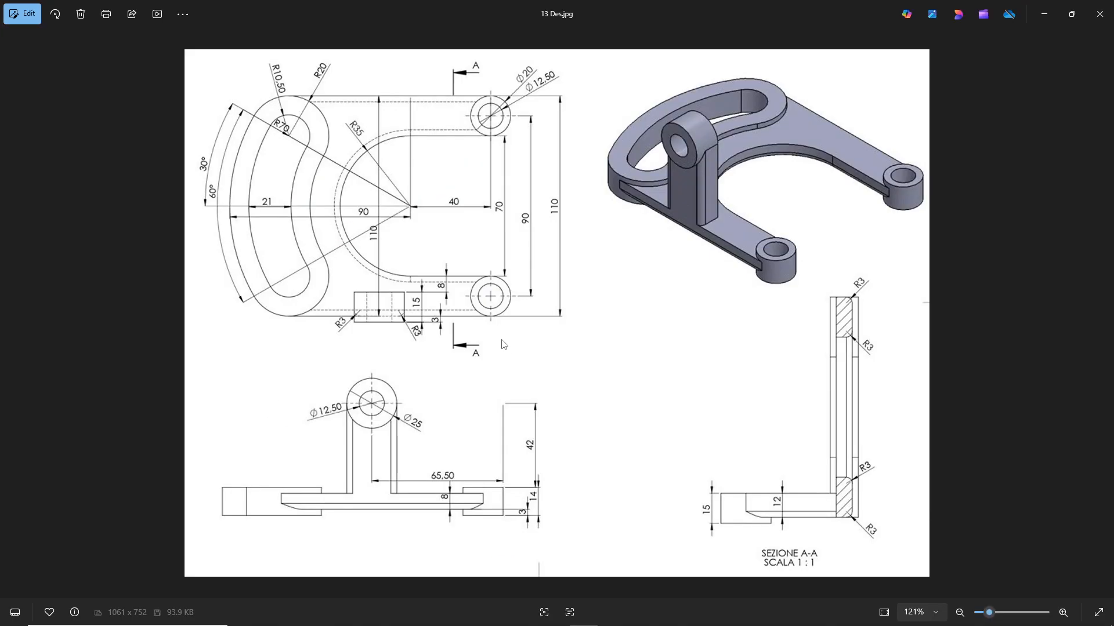
{"action": "key", "text": "alt+Tab"}
{"action": "mouse_move", "coordinate": [616, 362]}
{"action": "middle_mouse_down"}
{"action": "mouse_move", "coordinate": [463, 365]}
{"action": "mouse_move", "coordinate": [510, 388]}
{"action": "mouse_move", "coordinate": [607, 350]}
{"action": "mouse_move", "coordinate": [619, 361]}
{"action": "middle_mouse_up"}
{"action": "key", "text": "space"}
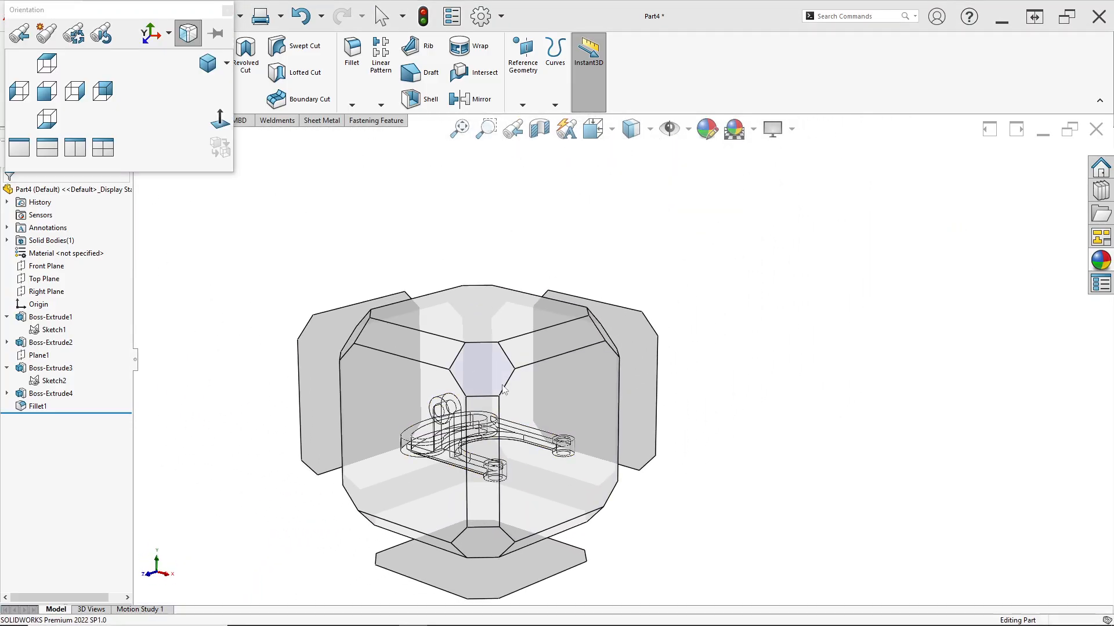
{"action": "left_click", "coordinate": [485, 368]}
{"action": "middle_click_drag", "start_coordinate": [671, 431], "coordinate": [581, 399], "text": "ctrl"}
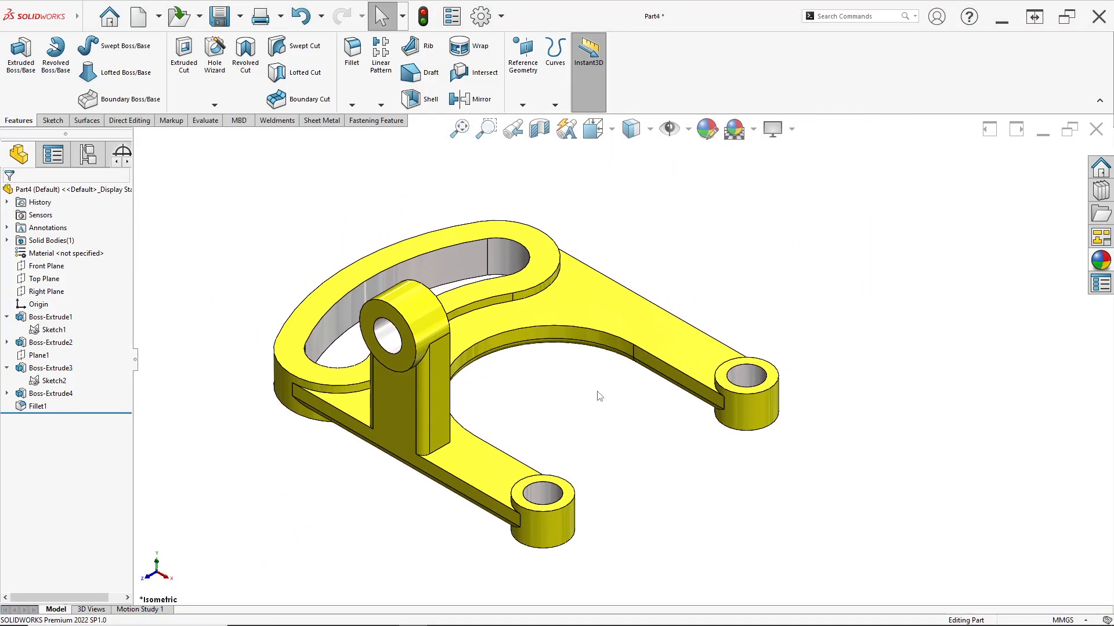